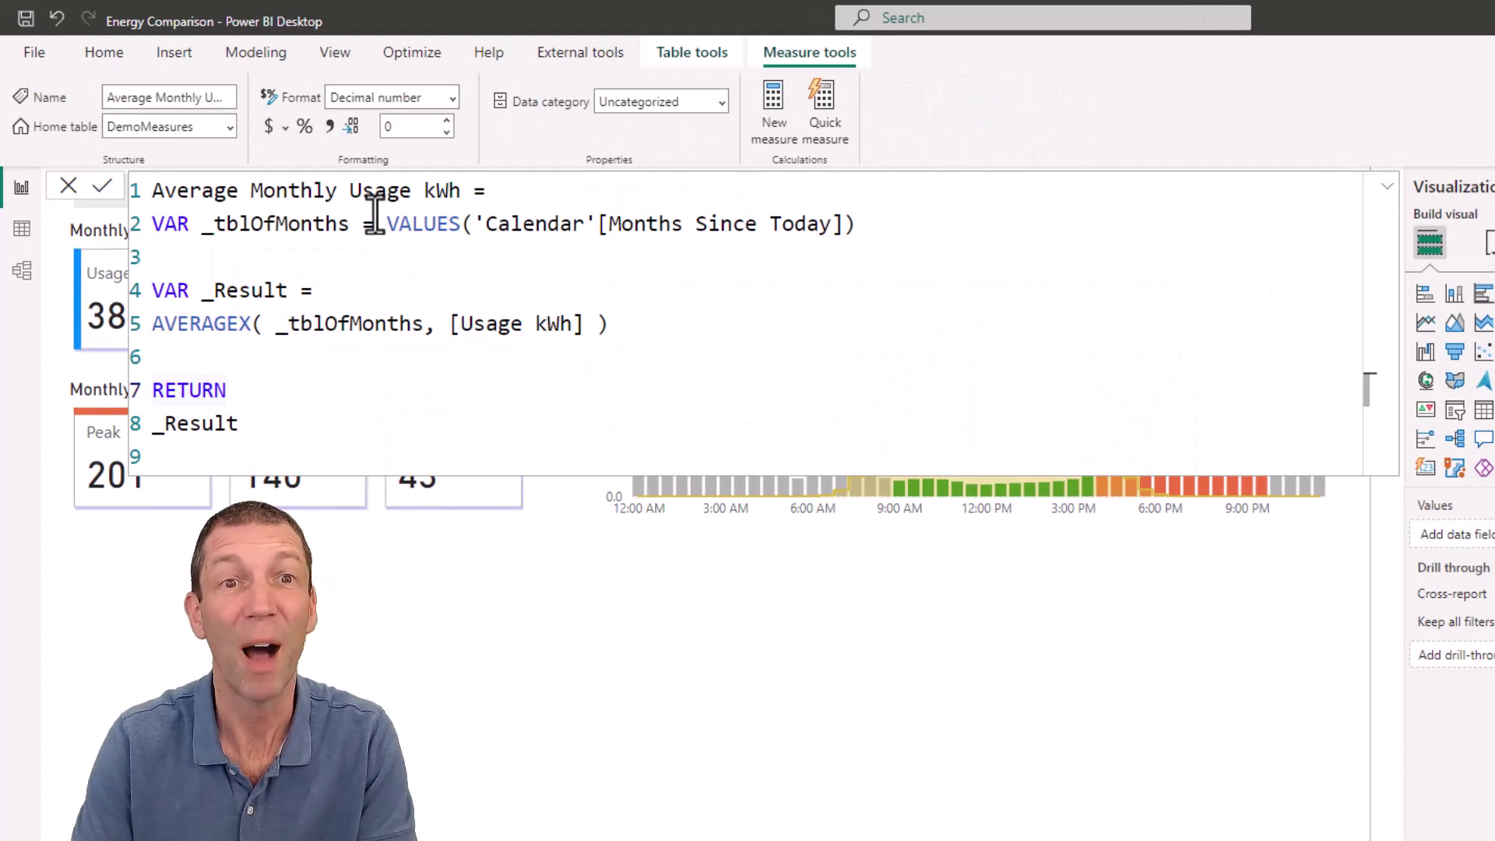
# Rename the _tblOfMonths variable to _tblYearAndMonths in both places in the measure formula.
pyautogui.click(277, 225)
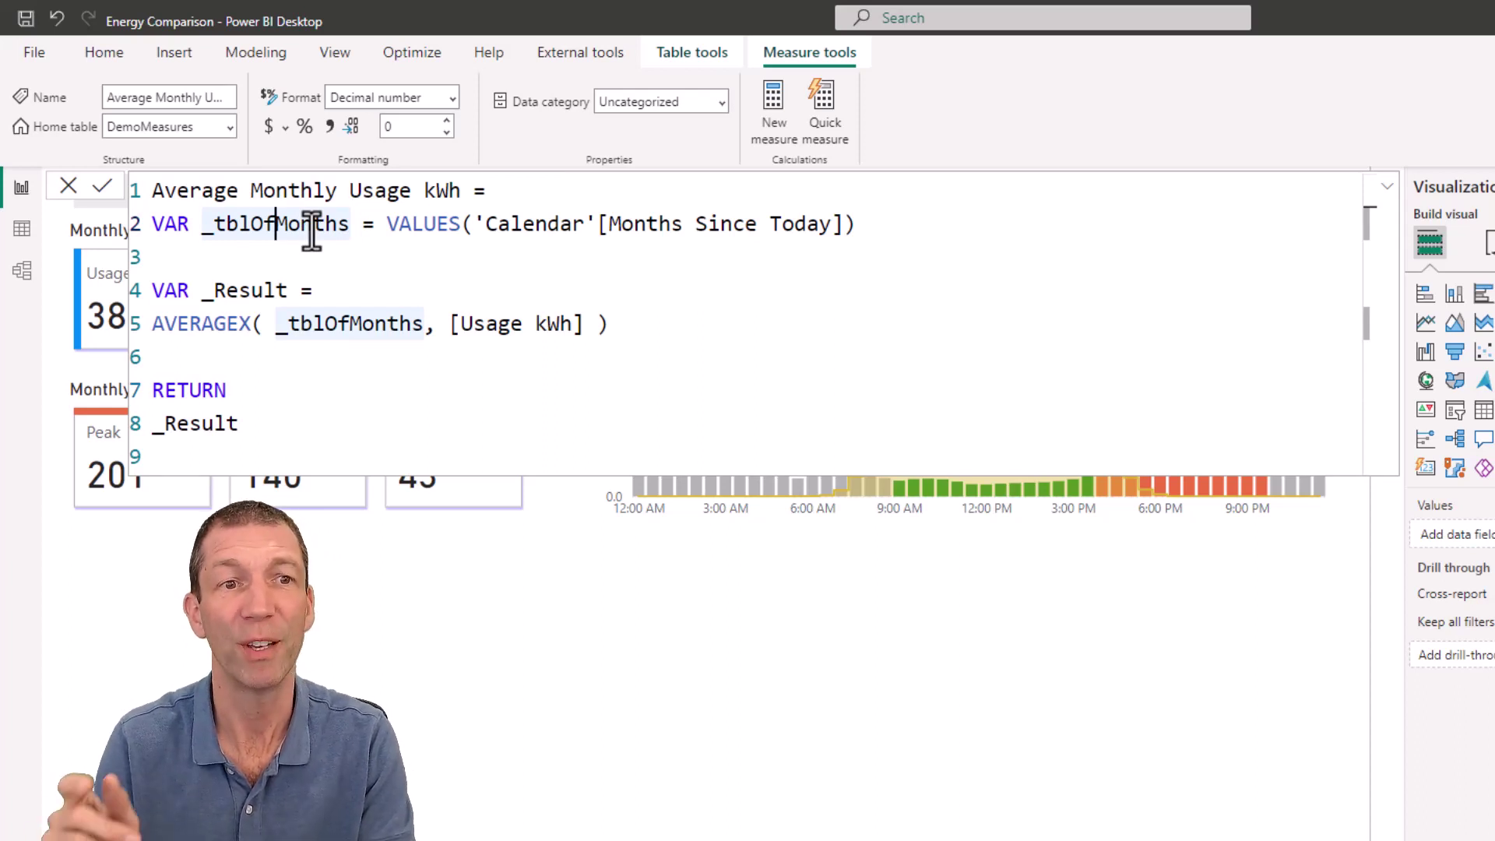
pyautogui.hotkey('ctrl', 'shift', 'l')
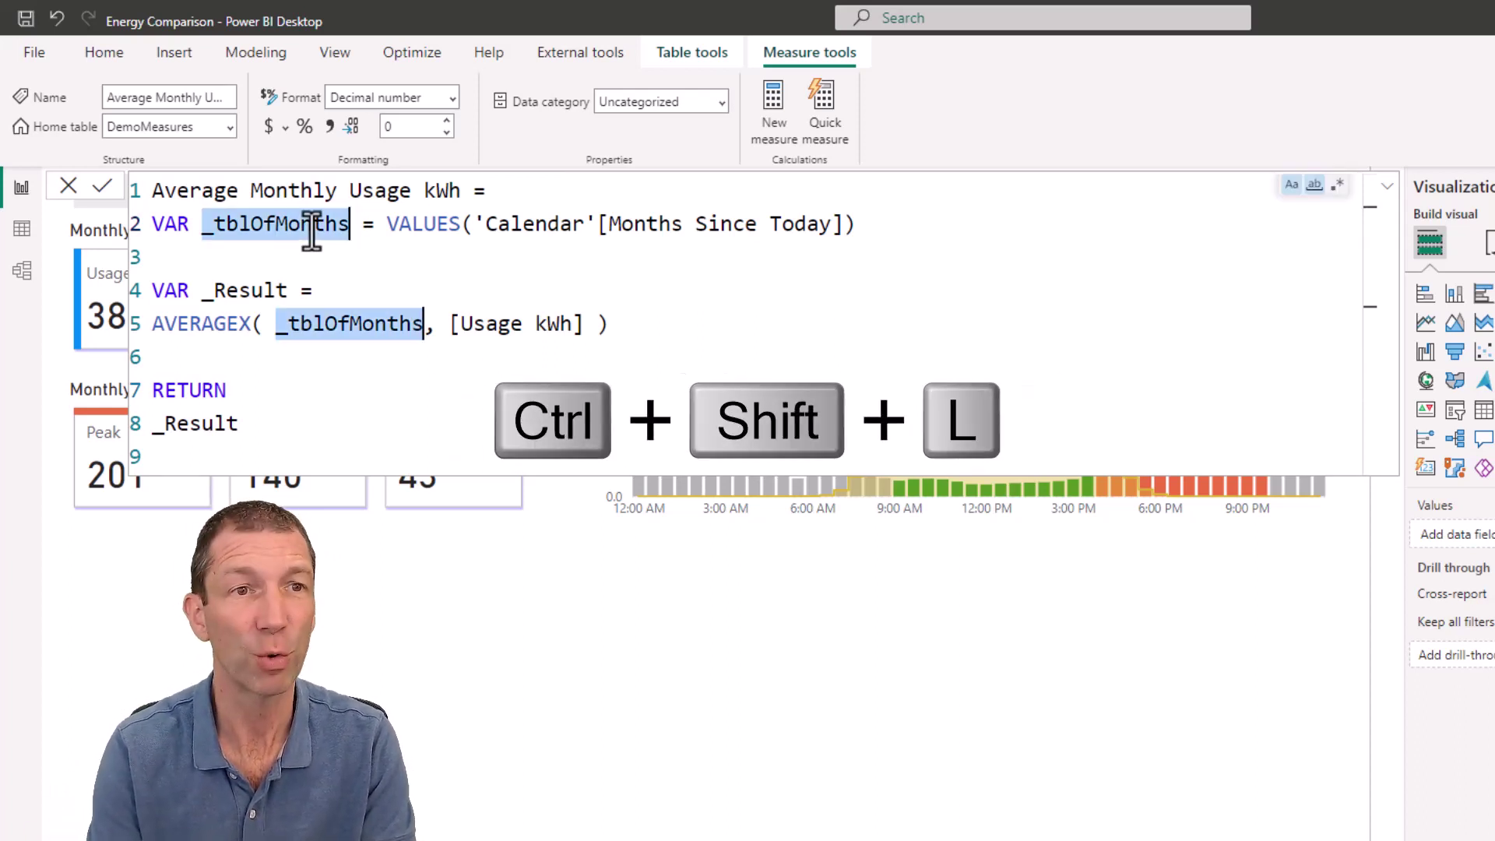
pyautogui.write('_')
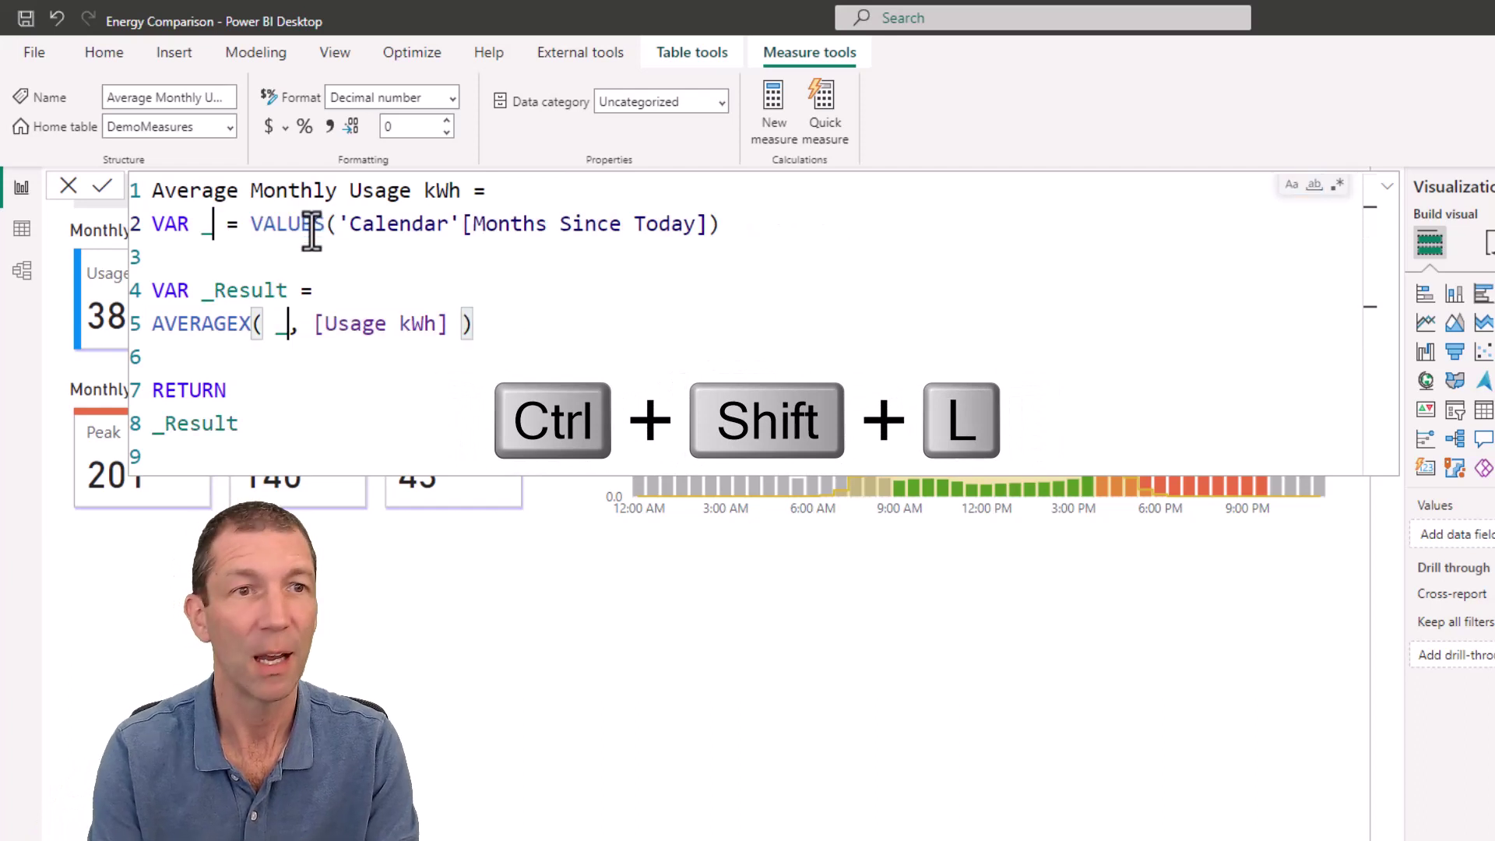
pyautogui.write('tbl')
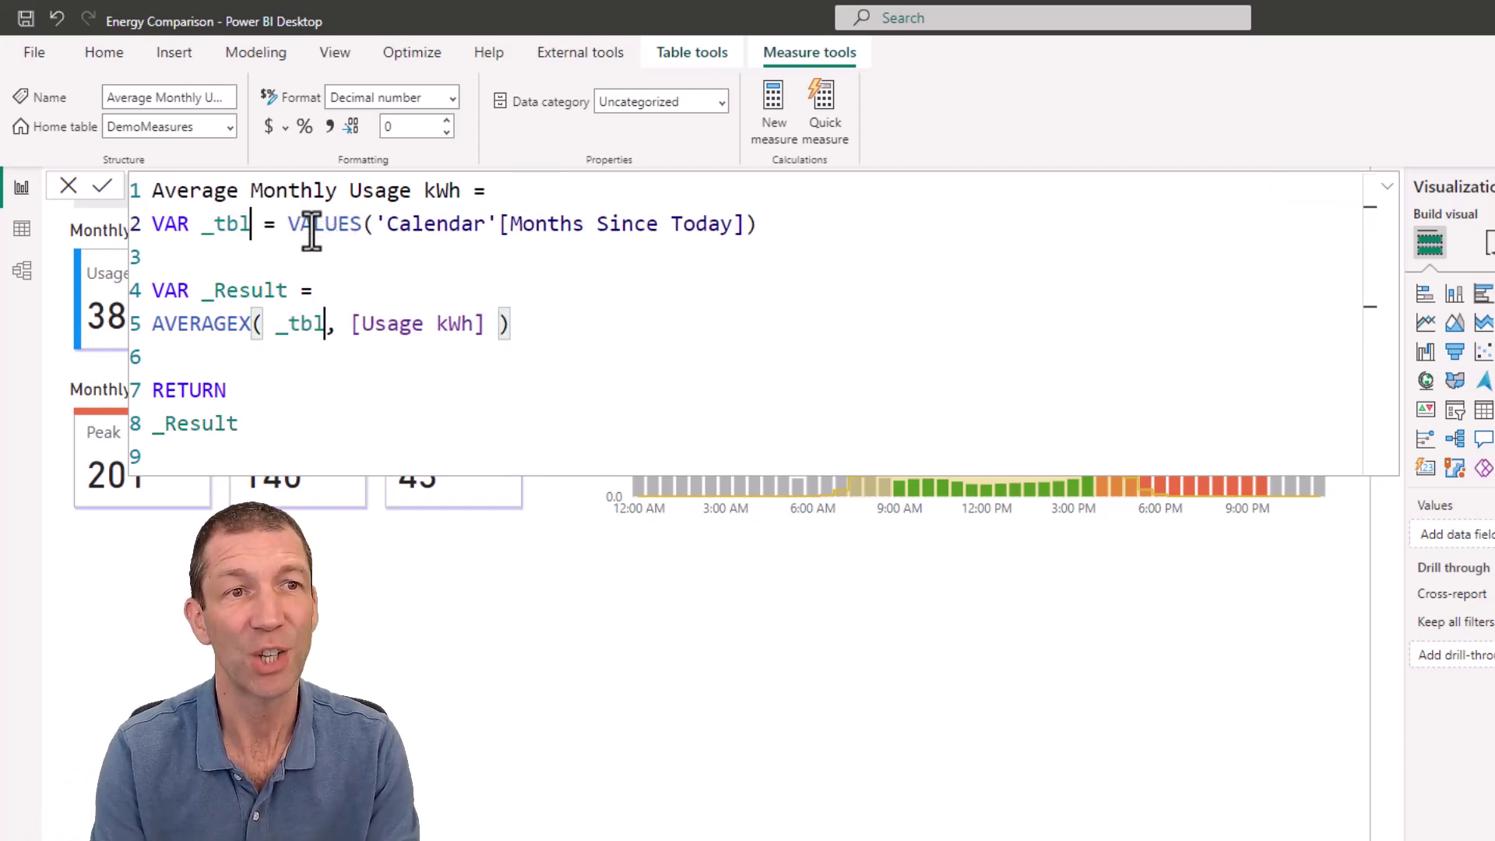
pyautogui.write('YearAn')
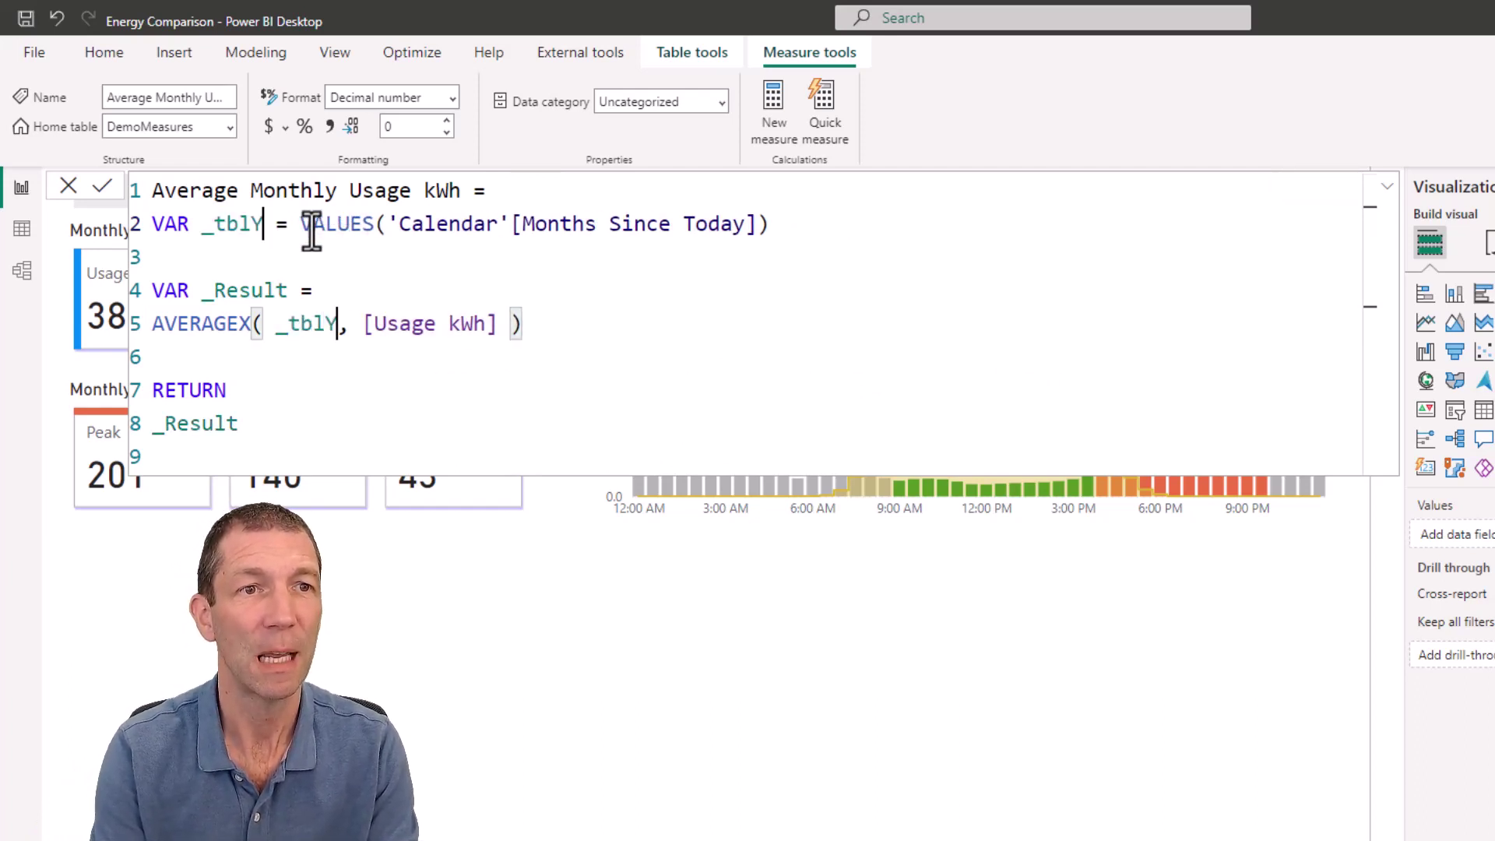
pyautogui.write('dMOnths')
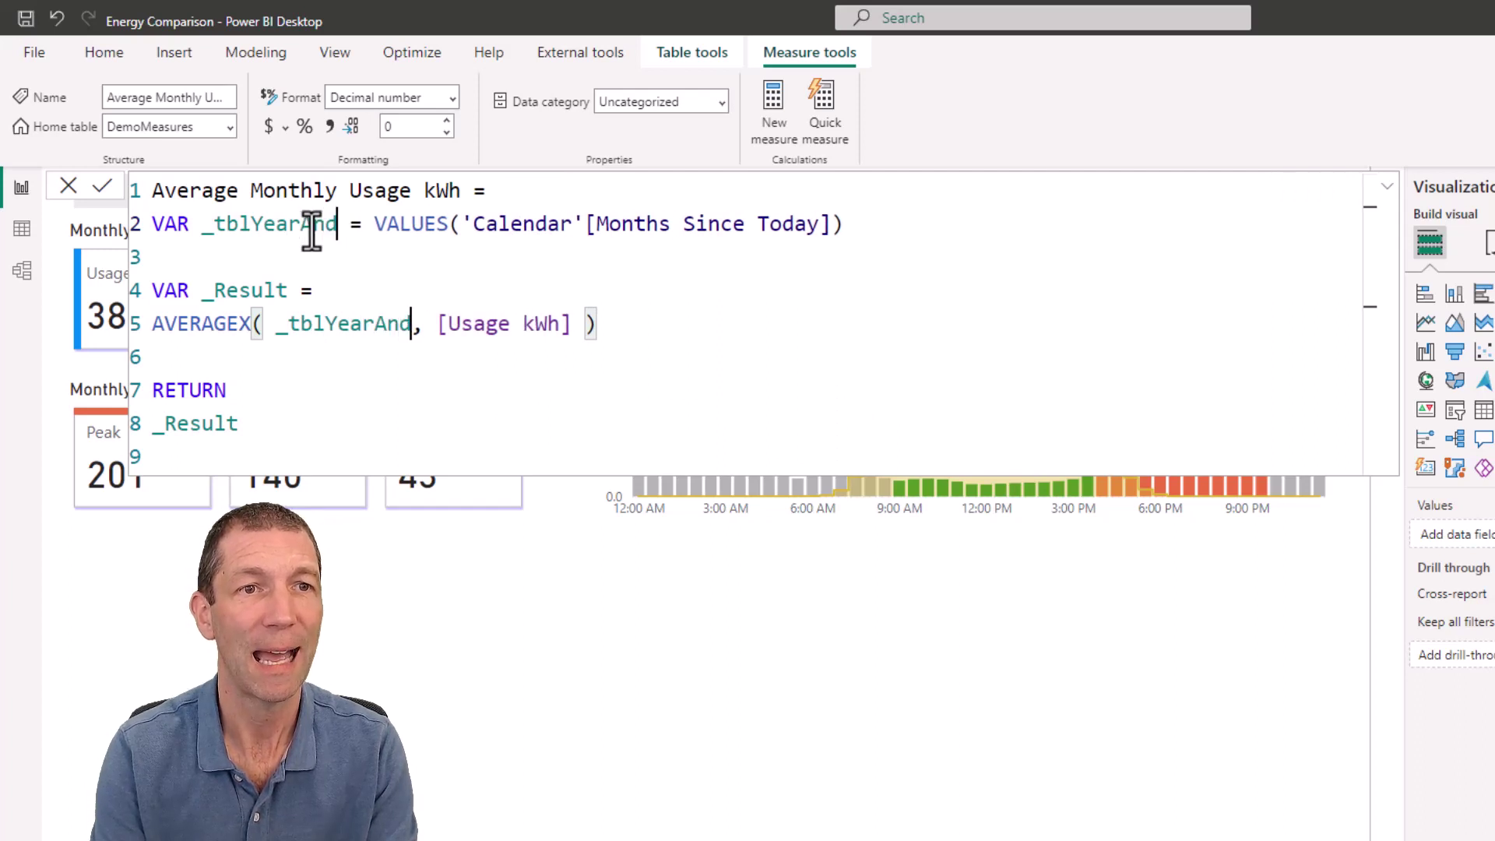
pyautogui.press('BackSpace')
pyautogui.press('BackSpace')
pyautogui.press('BackSpace')
pyautogui.press('BackSpace')
pyautogui.press('BackSpace')
pyautogui.write('onths')
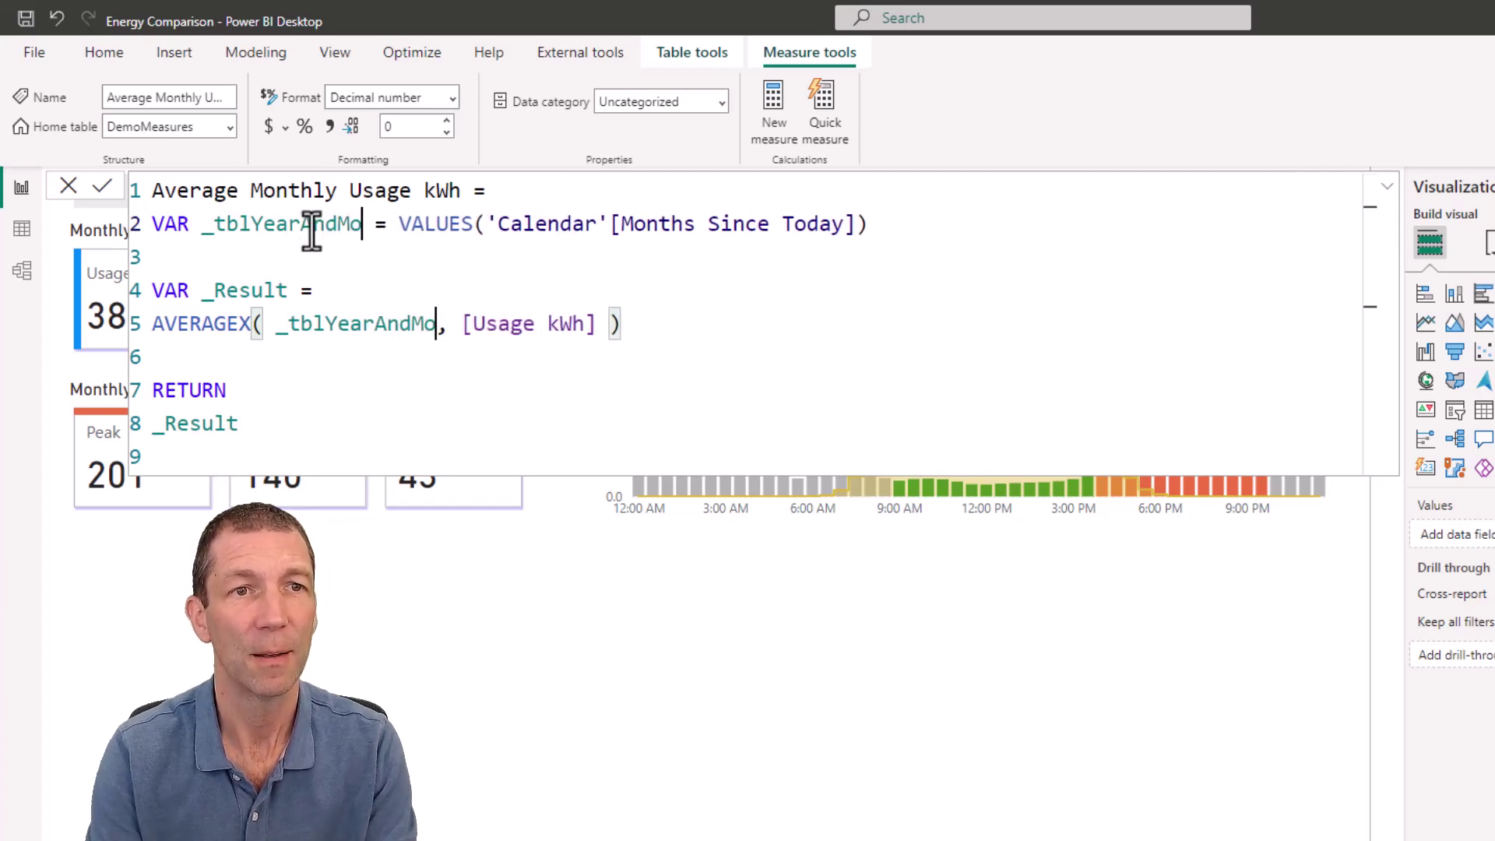
pyautogui.click(486, 269)
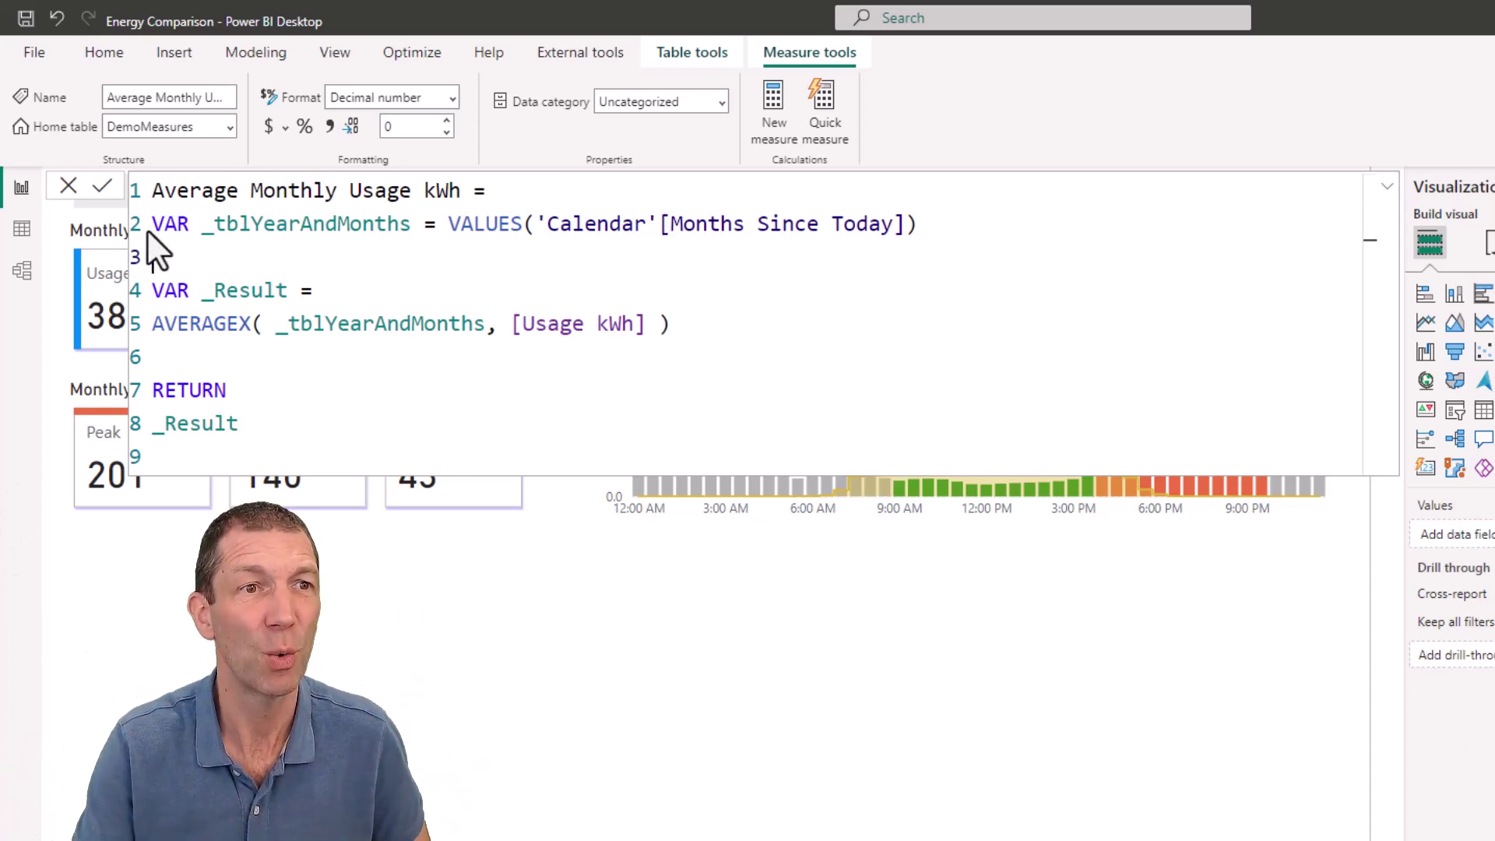
# Switch to Data view and select the Calendar table's Months Since Today column.
pyautogui.click(31, 234)
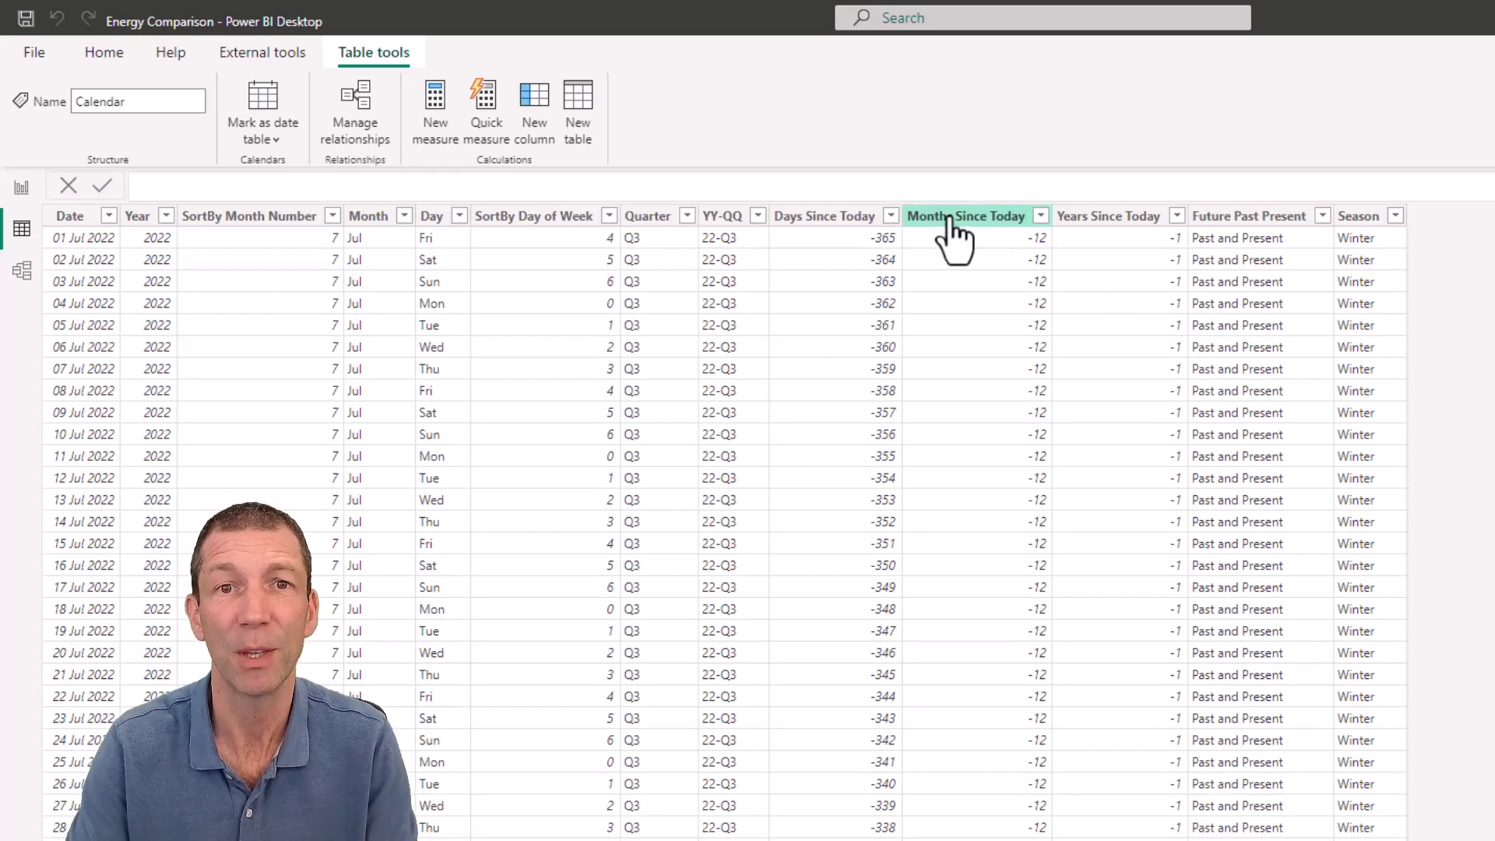
pyautogui.click(949, 219)
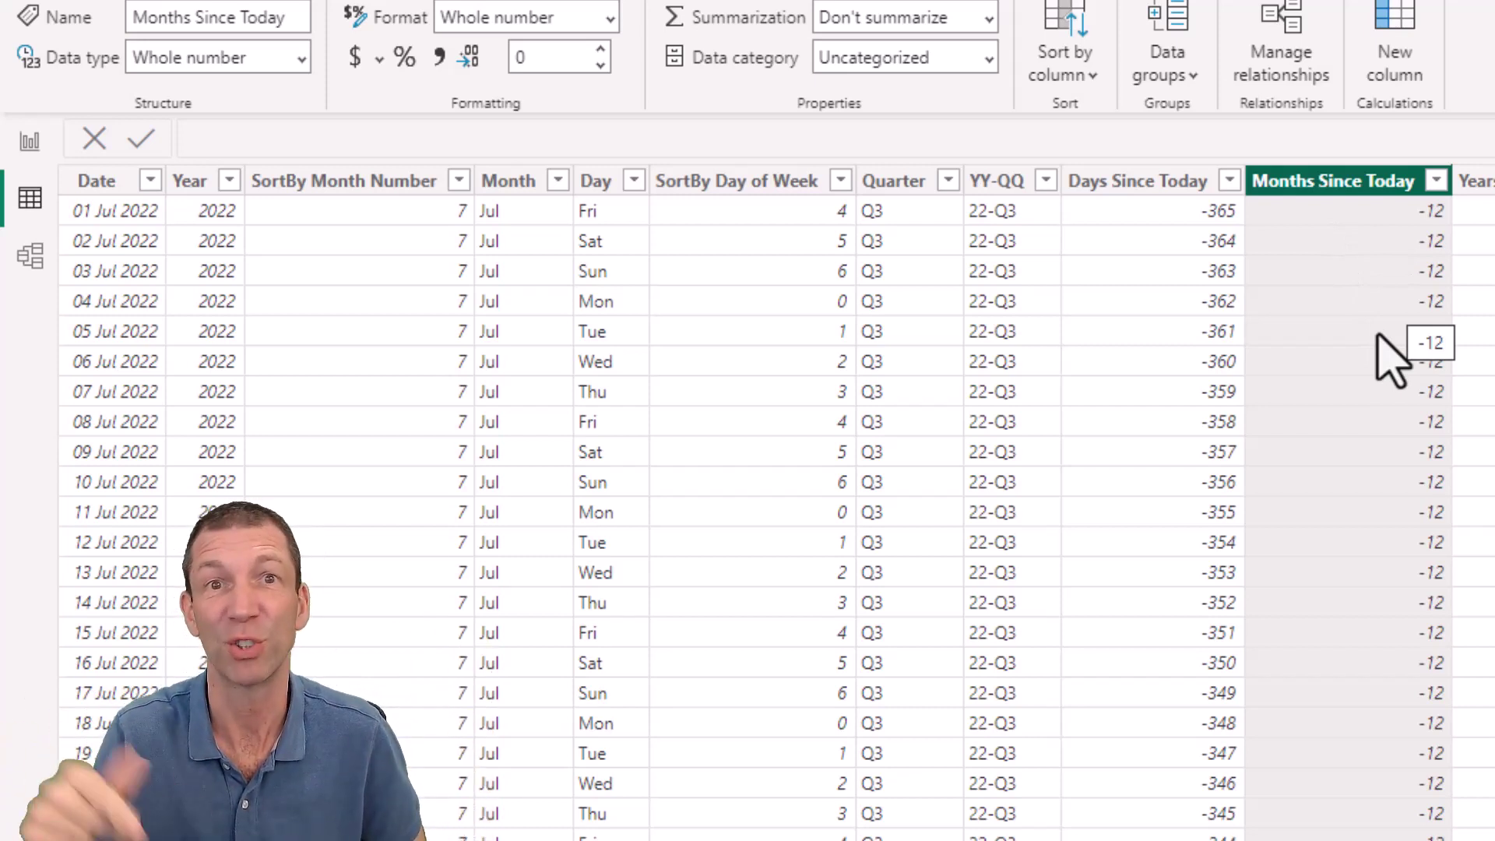
# Copy the VALUES('Calendar'[Months Since Today]) expression from the Average Monthly Usage kWh measure.
pyautogui.click(30, 148)
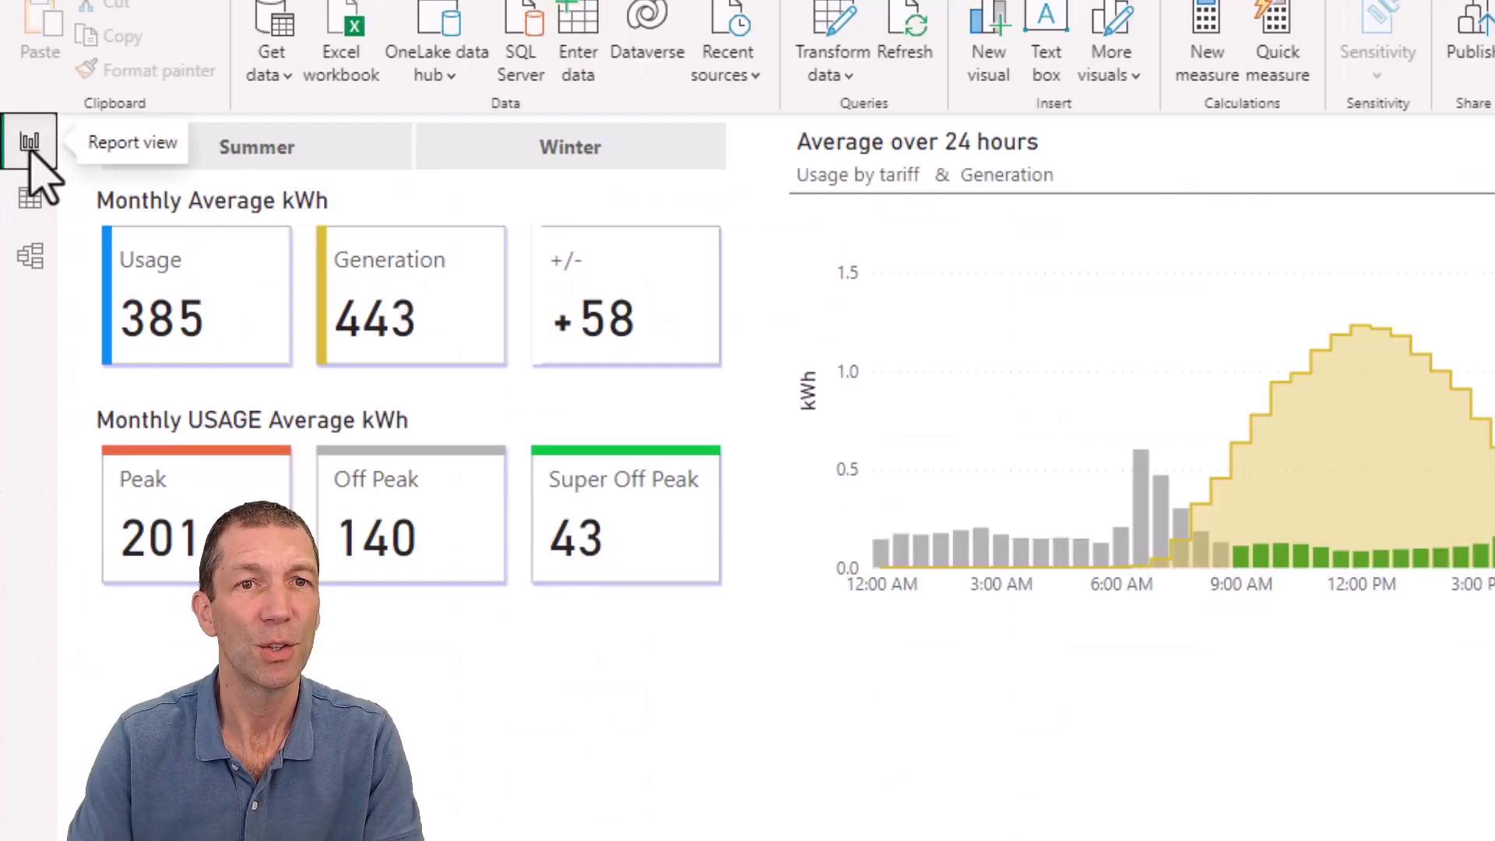
pyautogui.click(1491, 308)
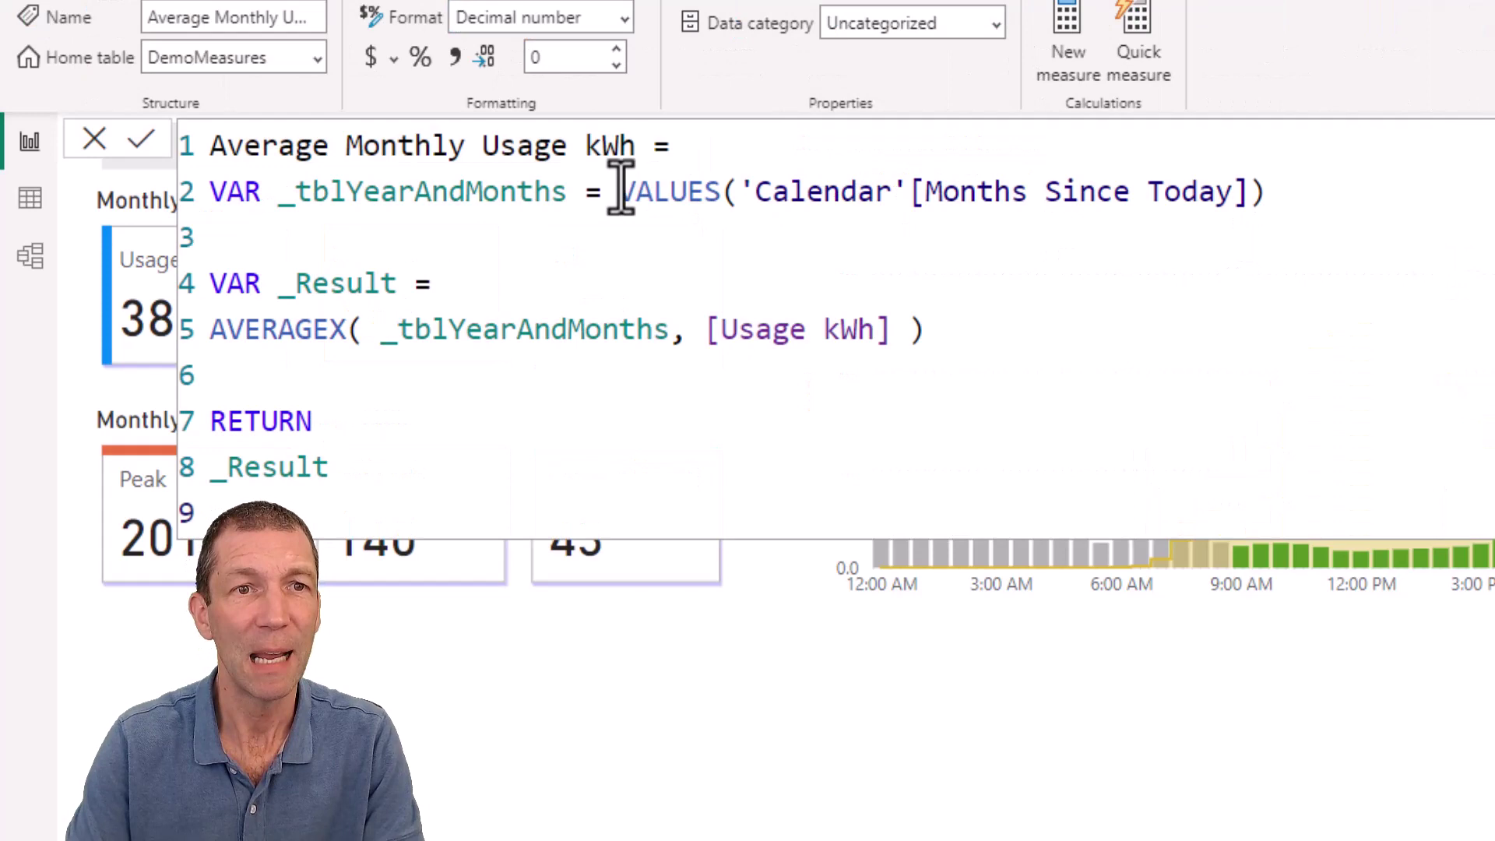
pyautogui.moveTo(620, 191); pyautogui.dragTo(1087, 191)
pyautogui.moveTo(1282, 190); pyautogui.dragTo(582, 191)
pyautogui.hotkey('ctrl', 'c')
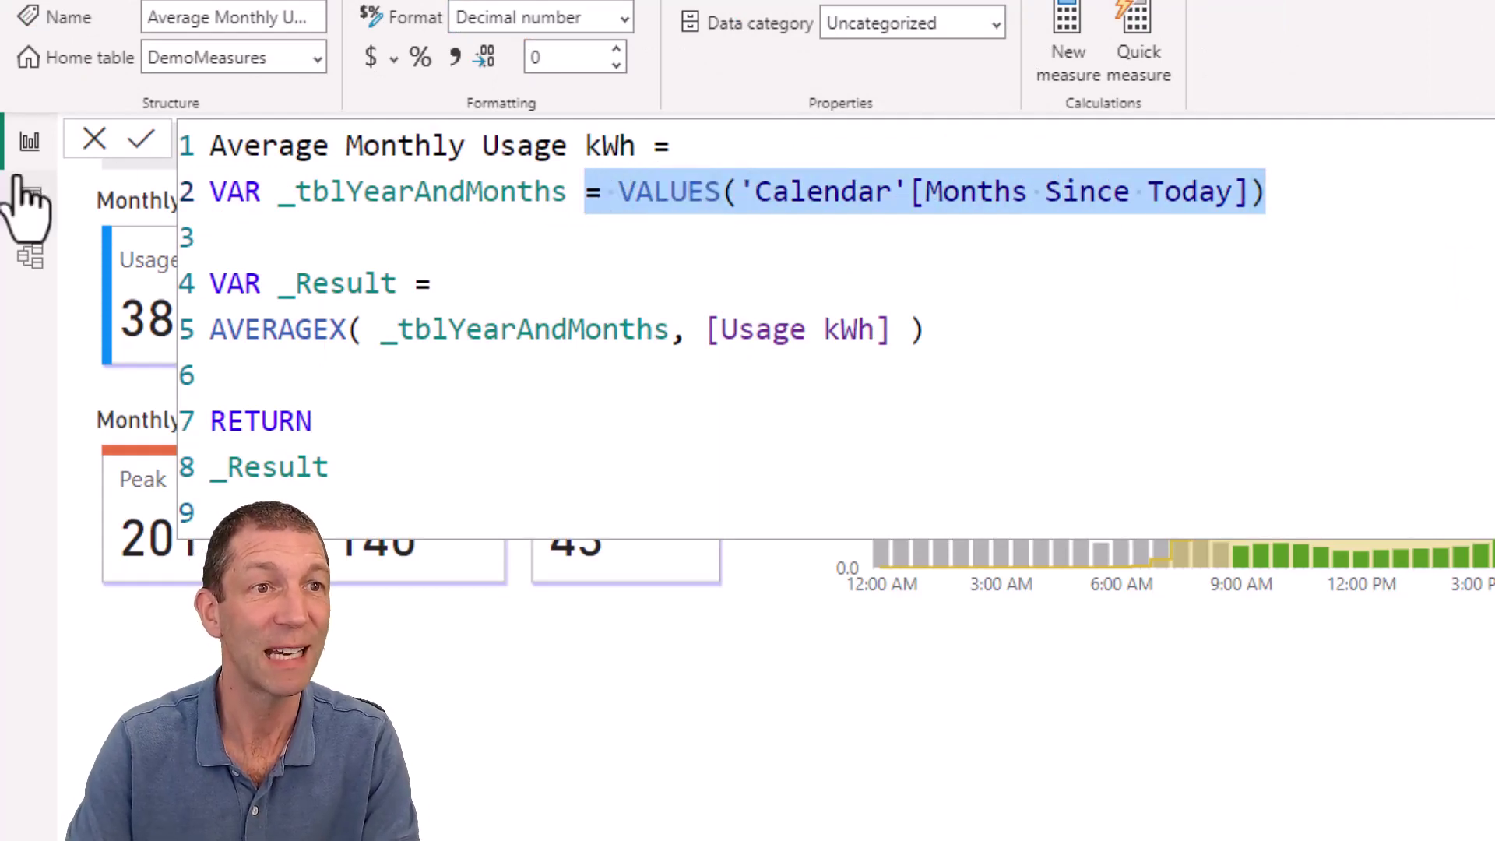
# Create a new calculated table named Test from the pasted VALUES expression.
pyautogui.click(27, 222)
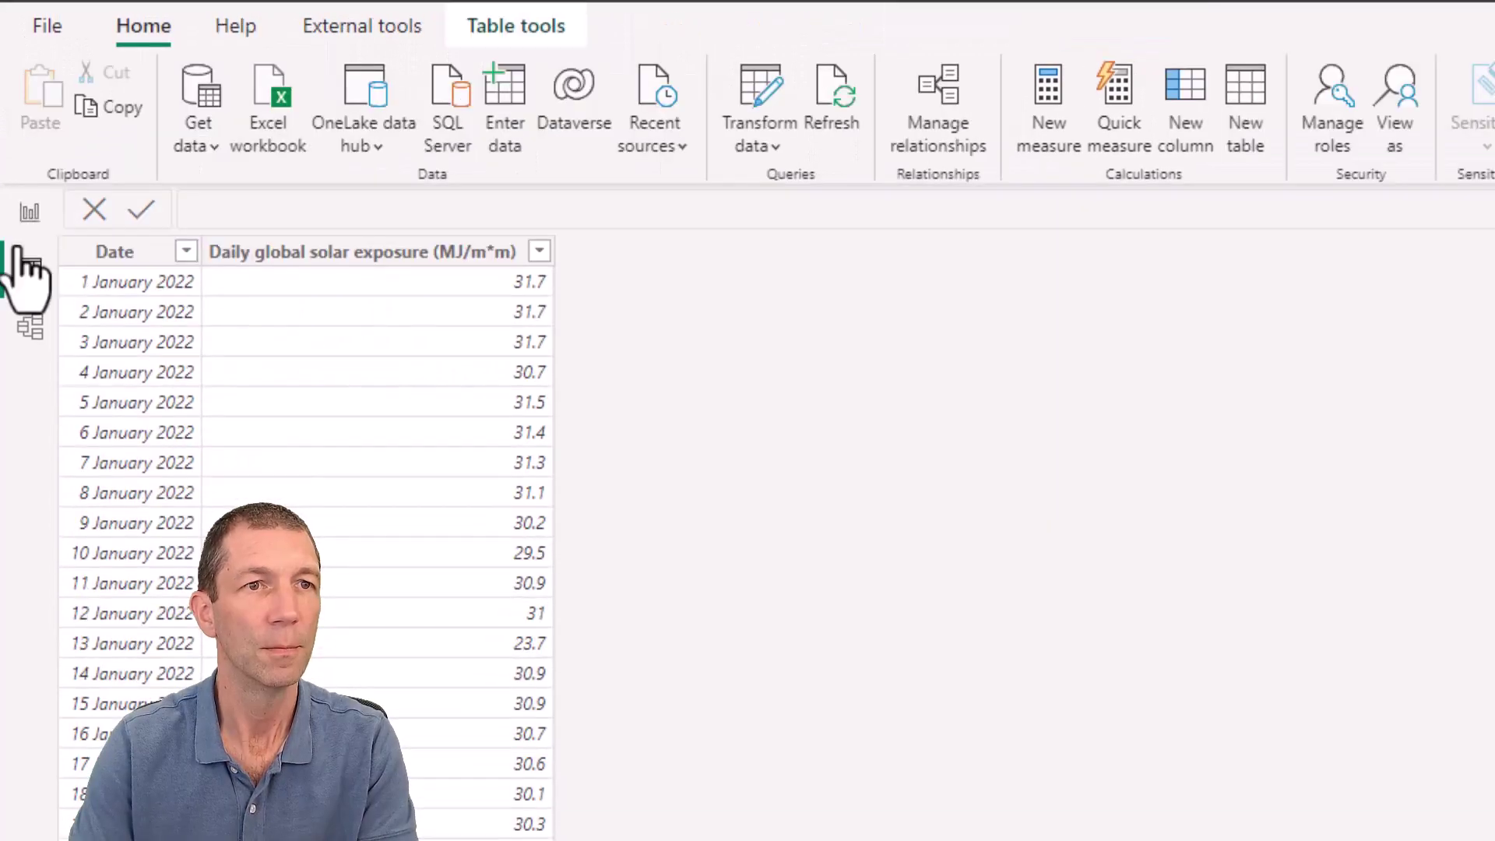
pyautogui.click(1250, 100)
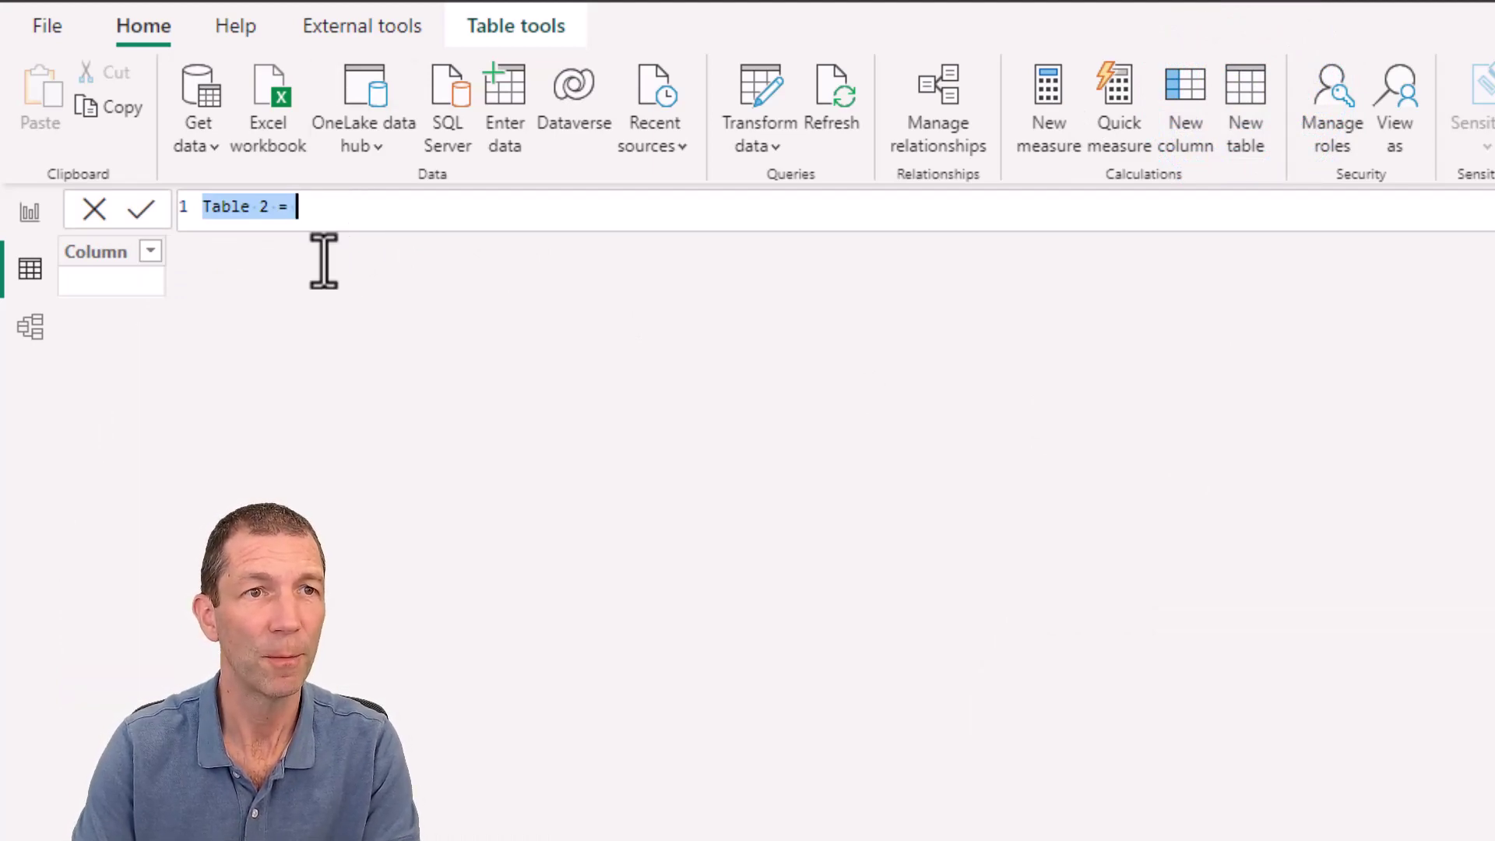
pyautogui.click(371, 208)
pyautogui.scroll(3, 370, 209)
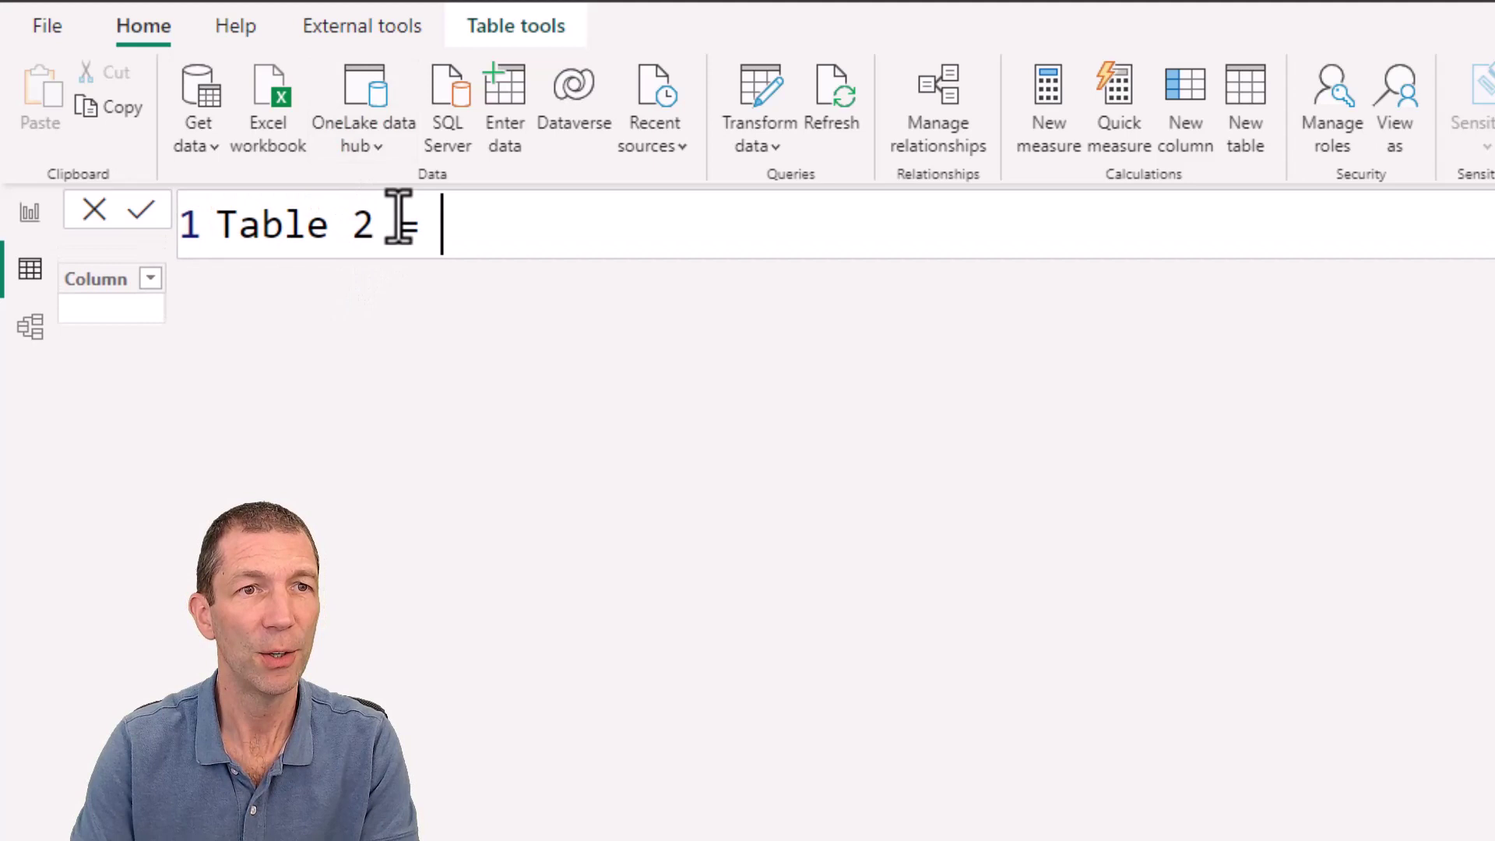
pyautogui.keyDown('shift'); pyautogui.click(197, 227); pyautogui.keyUp('shift')
pyautogui.press('End')
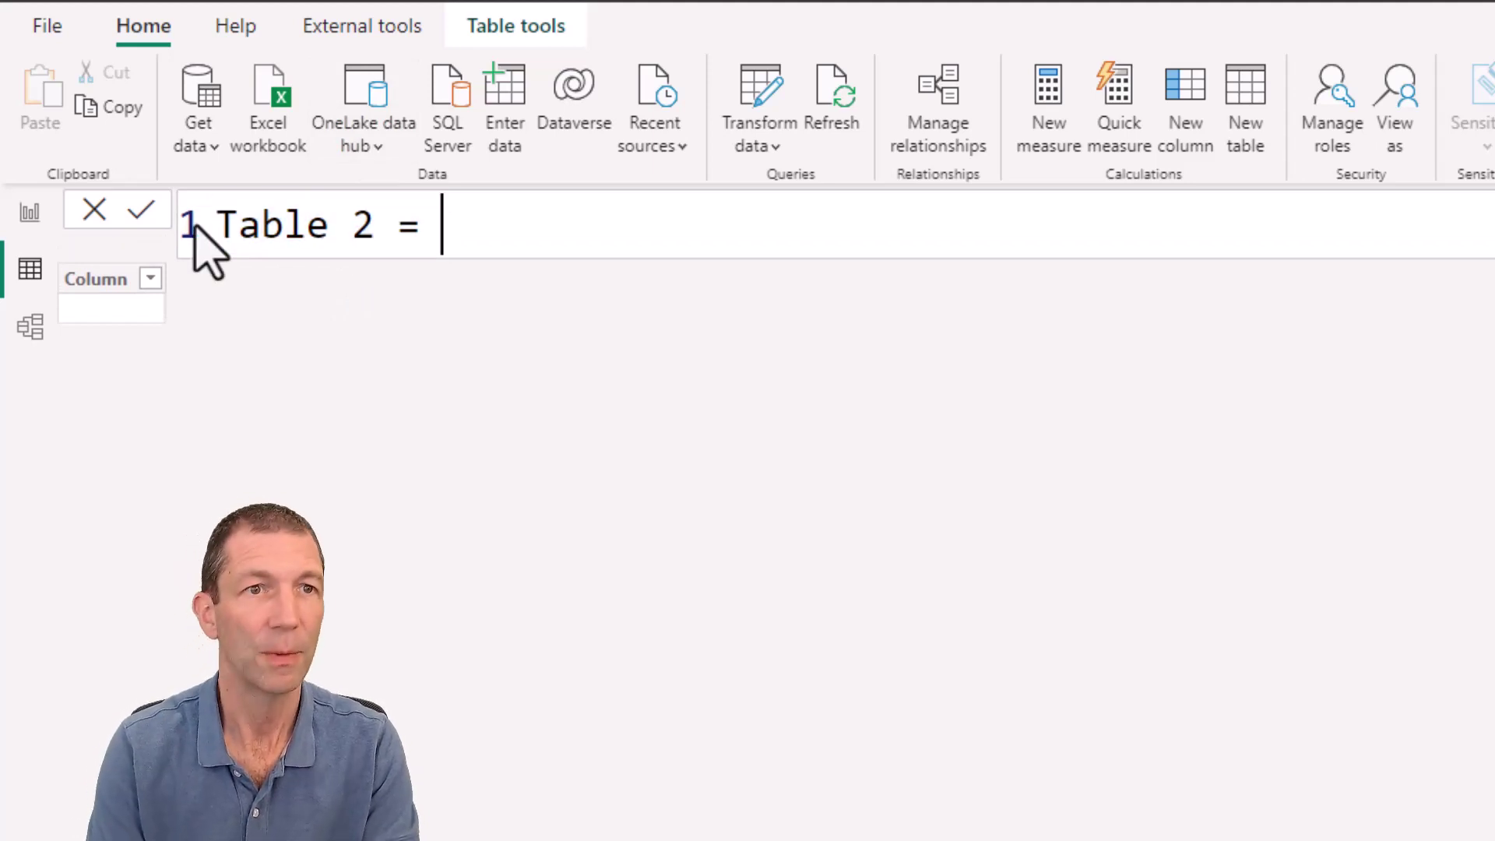
pyautogui.press('BackSpace')
pyautogui.press('BackSpace')
pyautogui.press('BackSpace')
pyautogui.press('BackSpace')
pyautogui.press('BackSpace')
pyautogui.press('BackSpace')
pyautogui.press('BackSpace')
pyautogui.press('BackSpace')
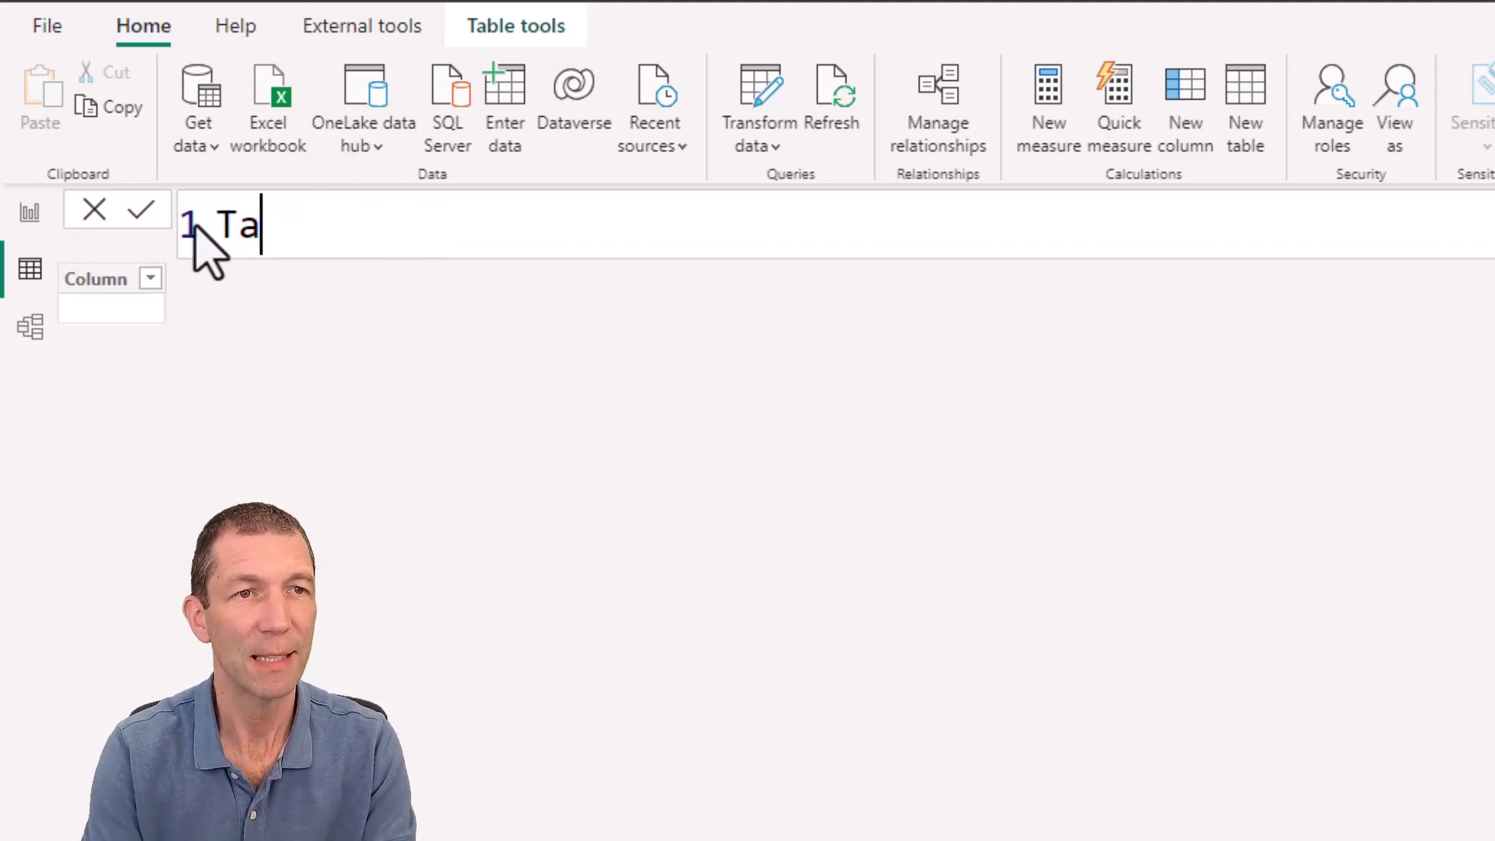
pyautogui.write('Test')
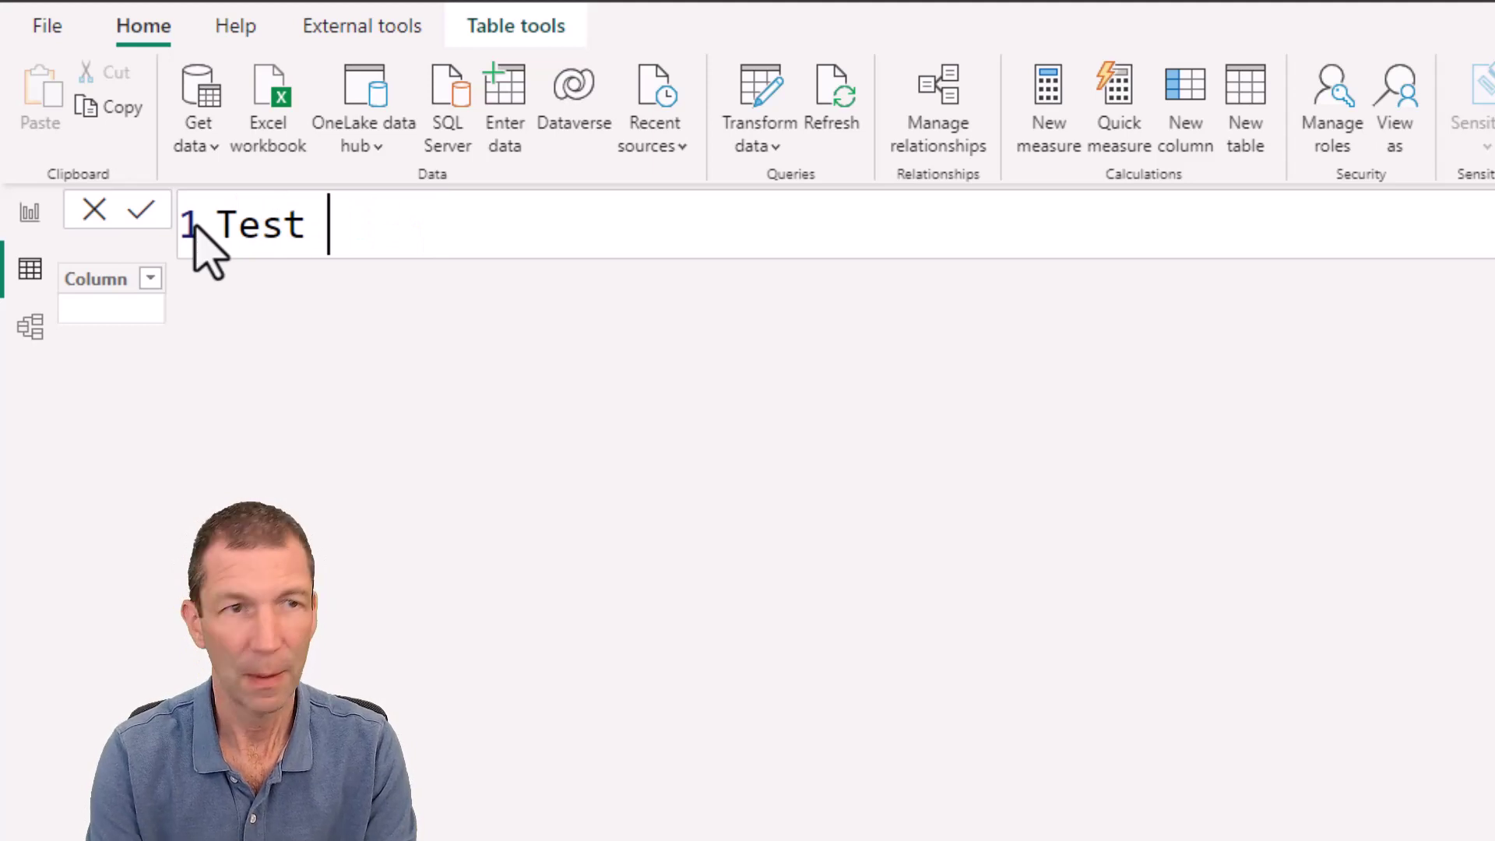
pyautogui.hotkey('ctrl', 'v')
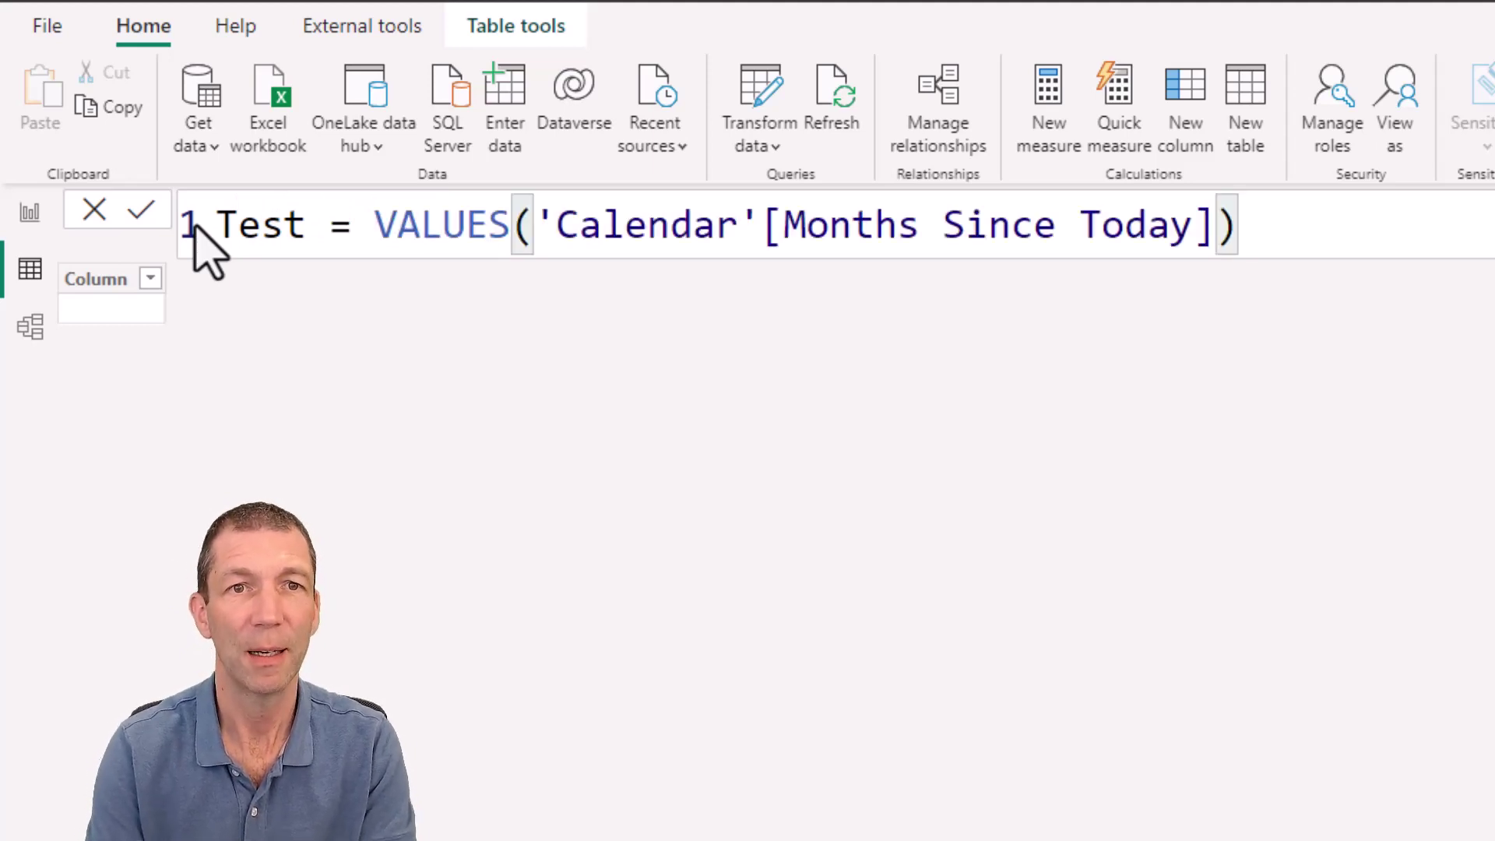
pyautogui.press('Return')
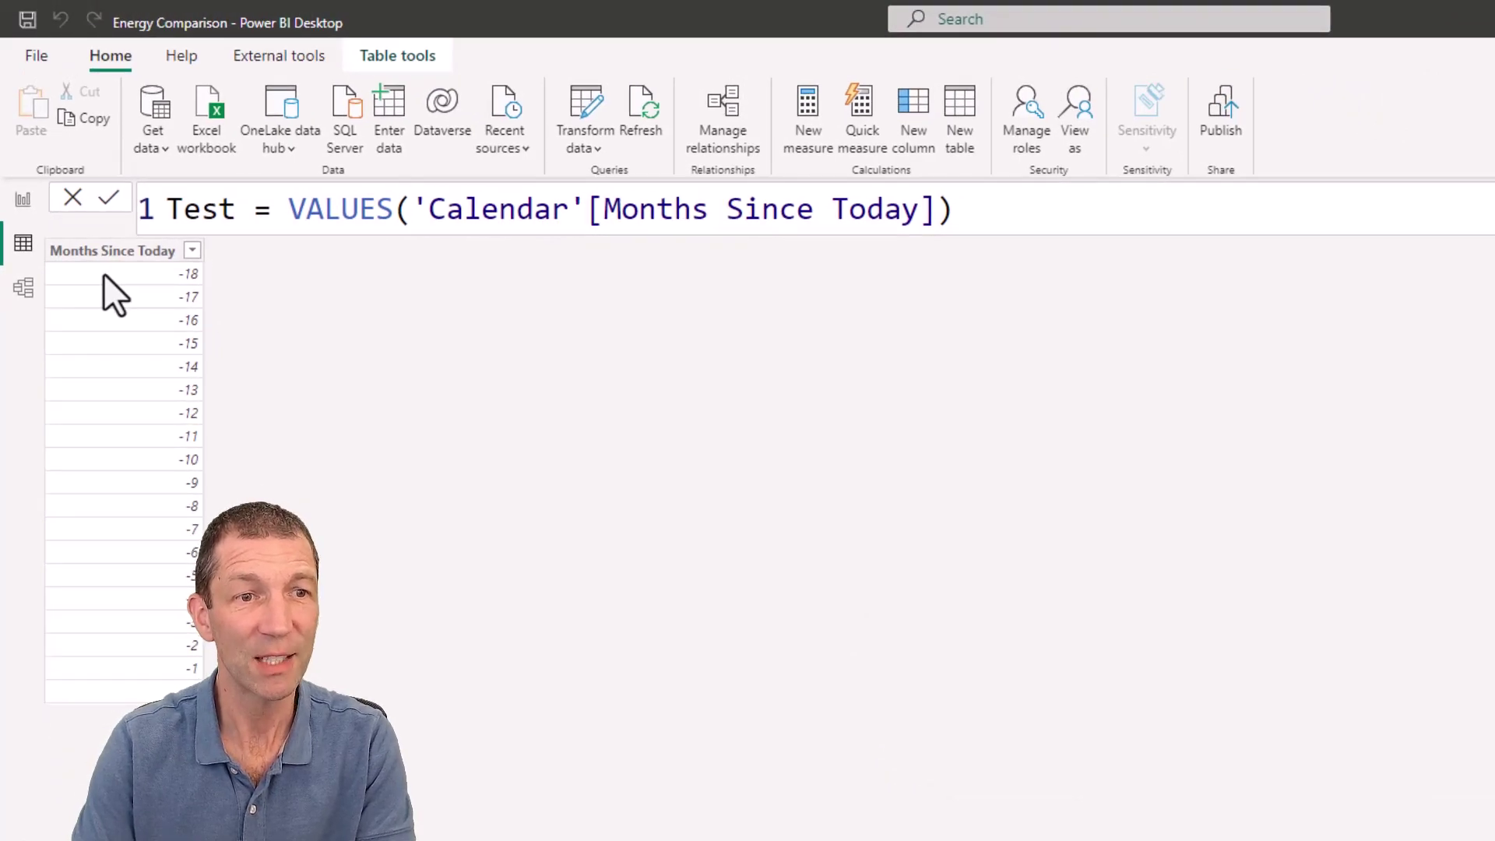
pyautogui.click(280, 220)
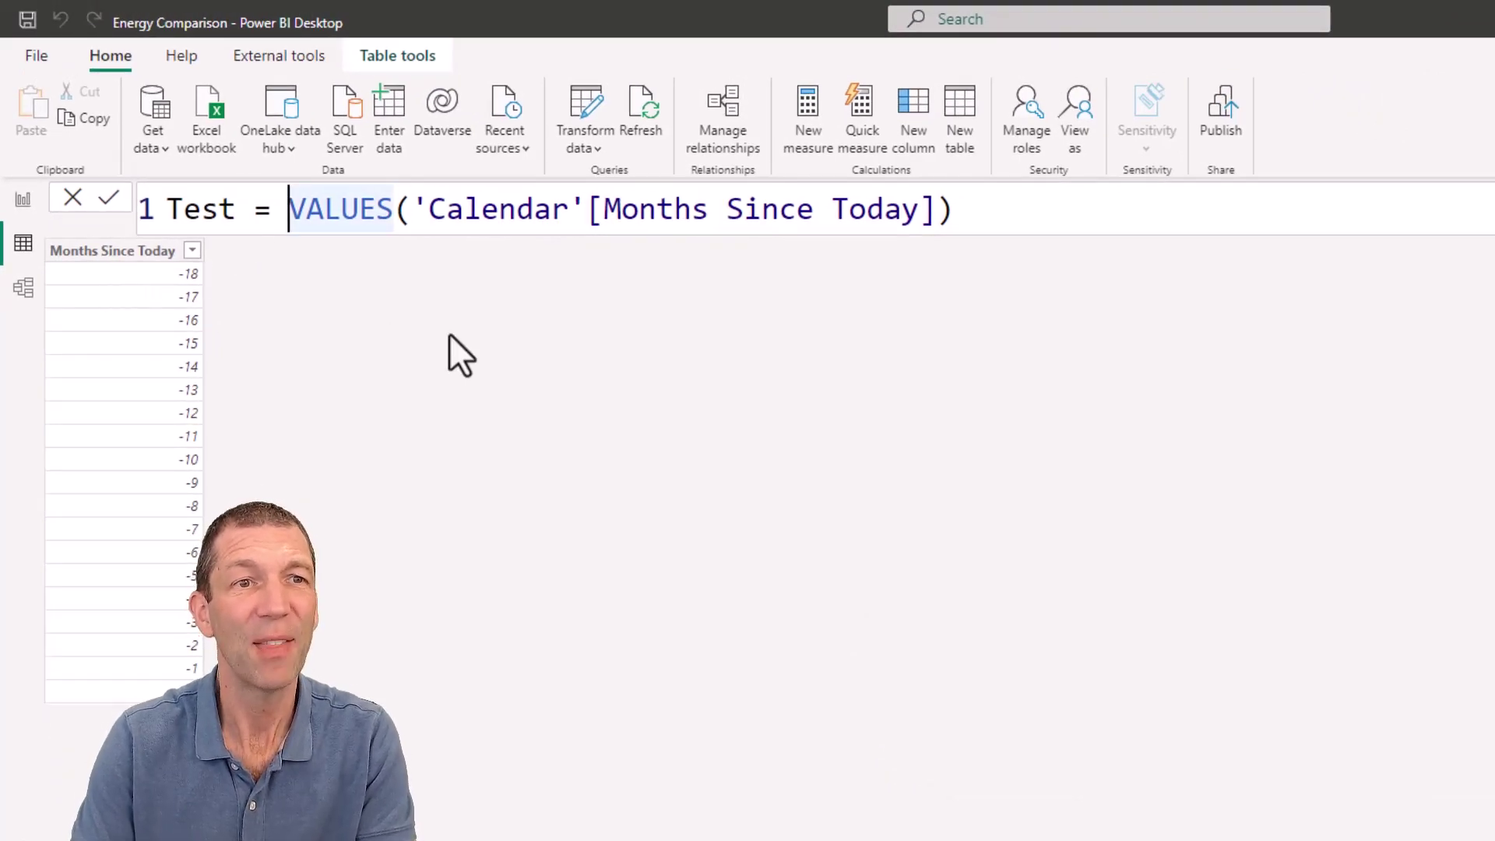
# Wrap the Test formula in ADDCOLUMNS, adding a "Usage" column from [Usage kWh].
pyautogui.write('ADDCOLUMNS(')
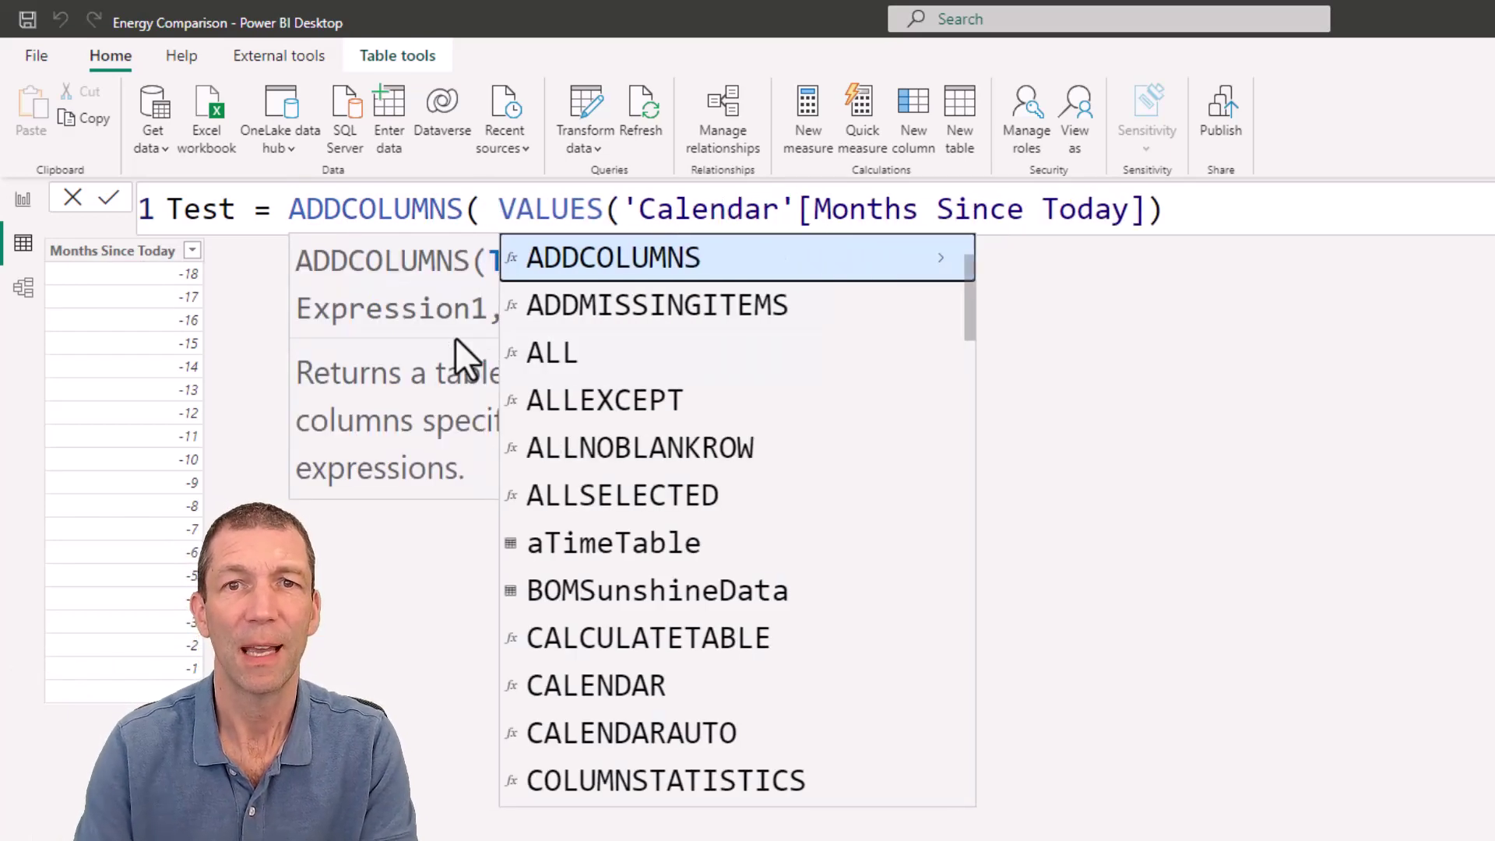
pyautogui.hotkey('shift', 'Return')
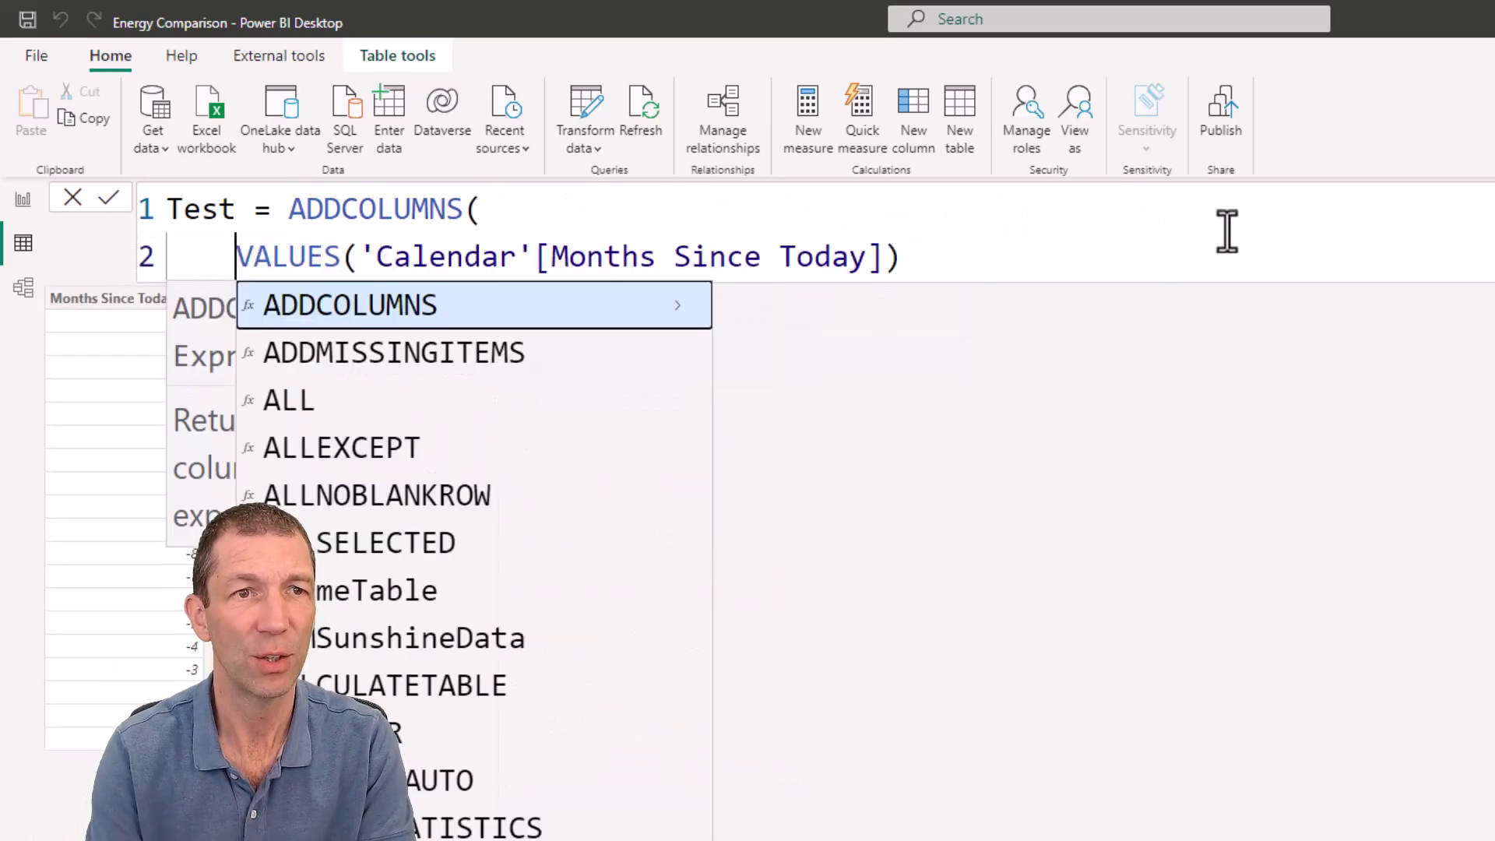
pyautogui.click(1079, 257)
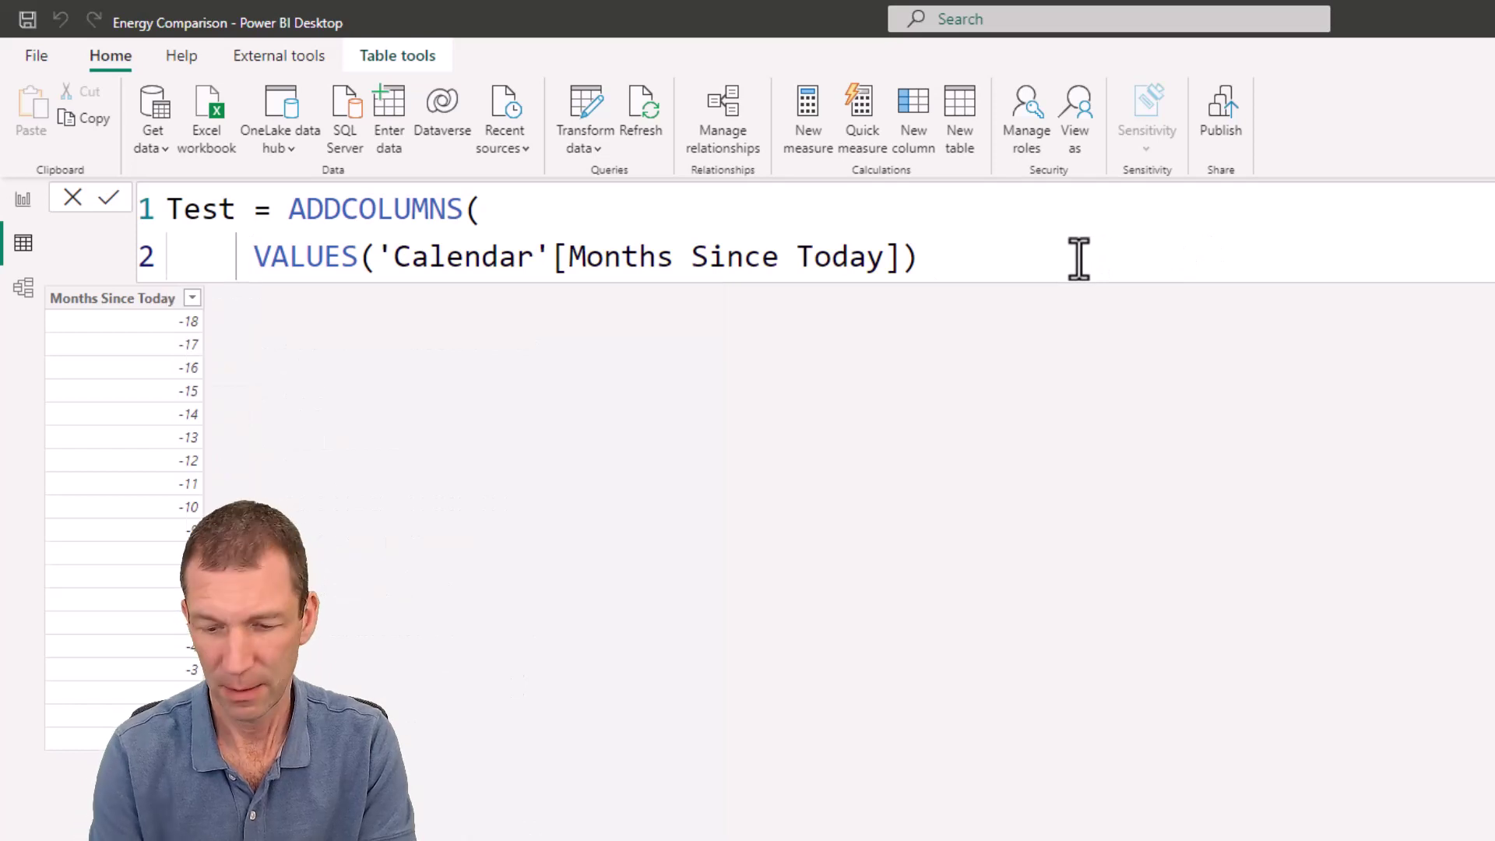
pyautogui.write(',')
pyautogui.hotkey('shift', 'Return')
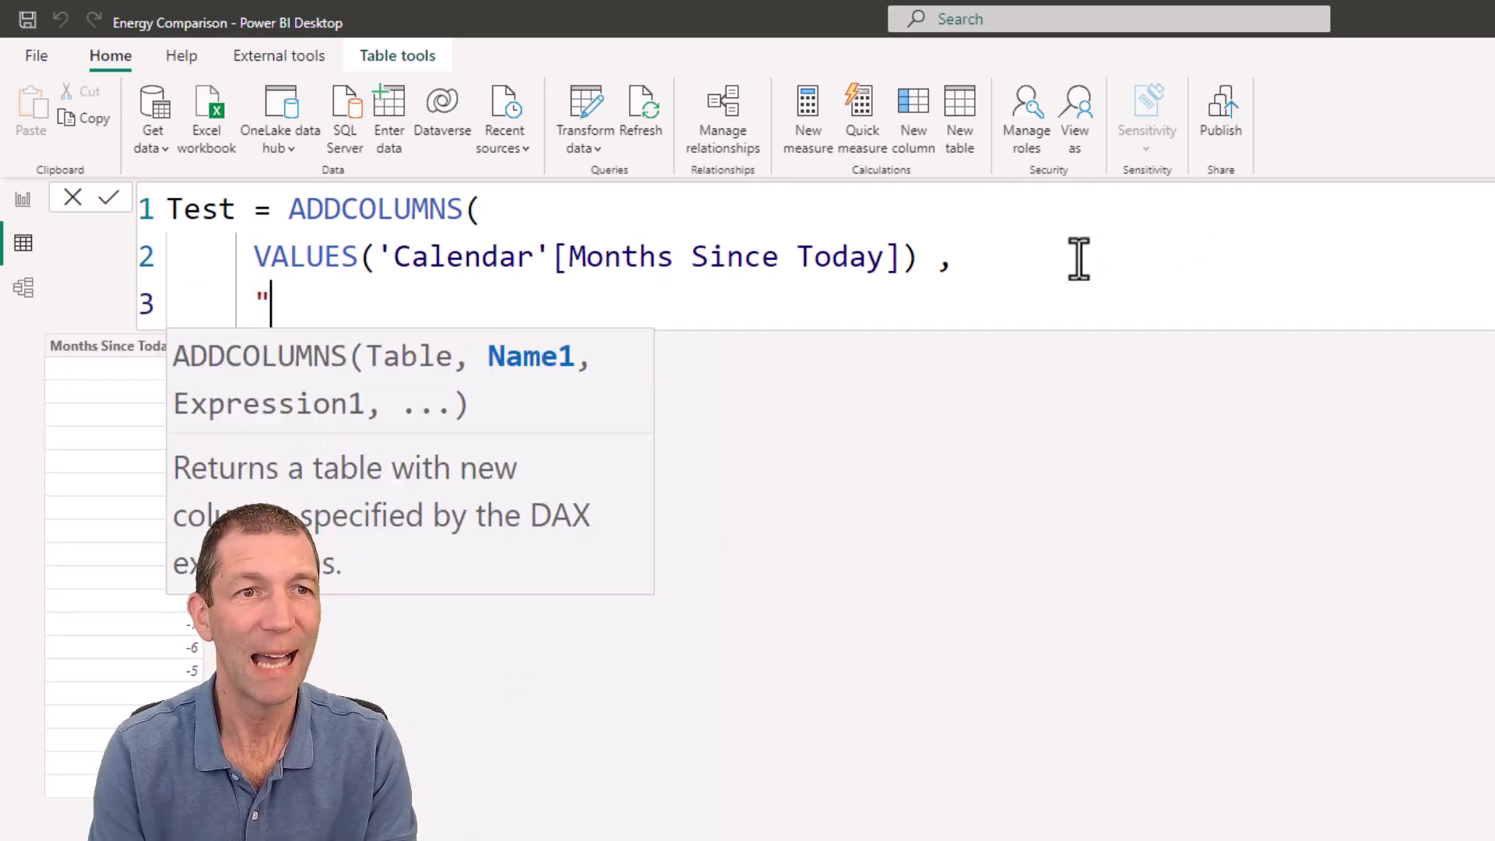
pyautogui.write('"Us')
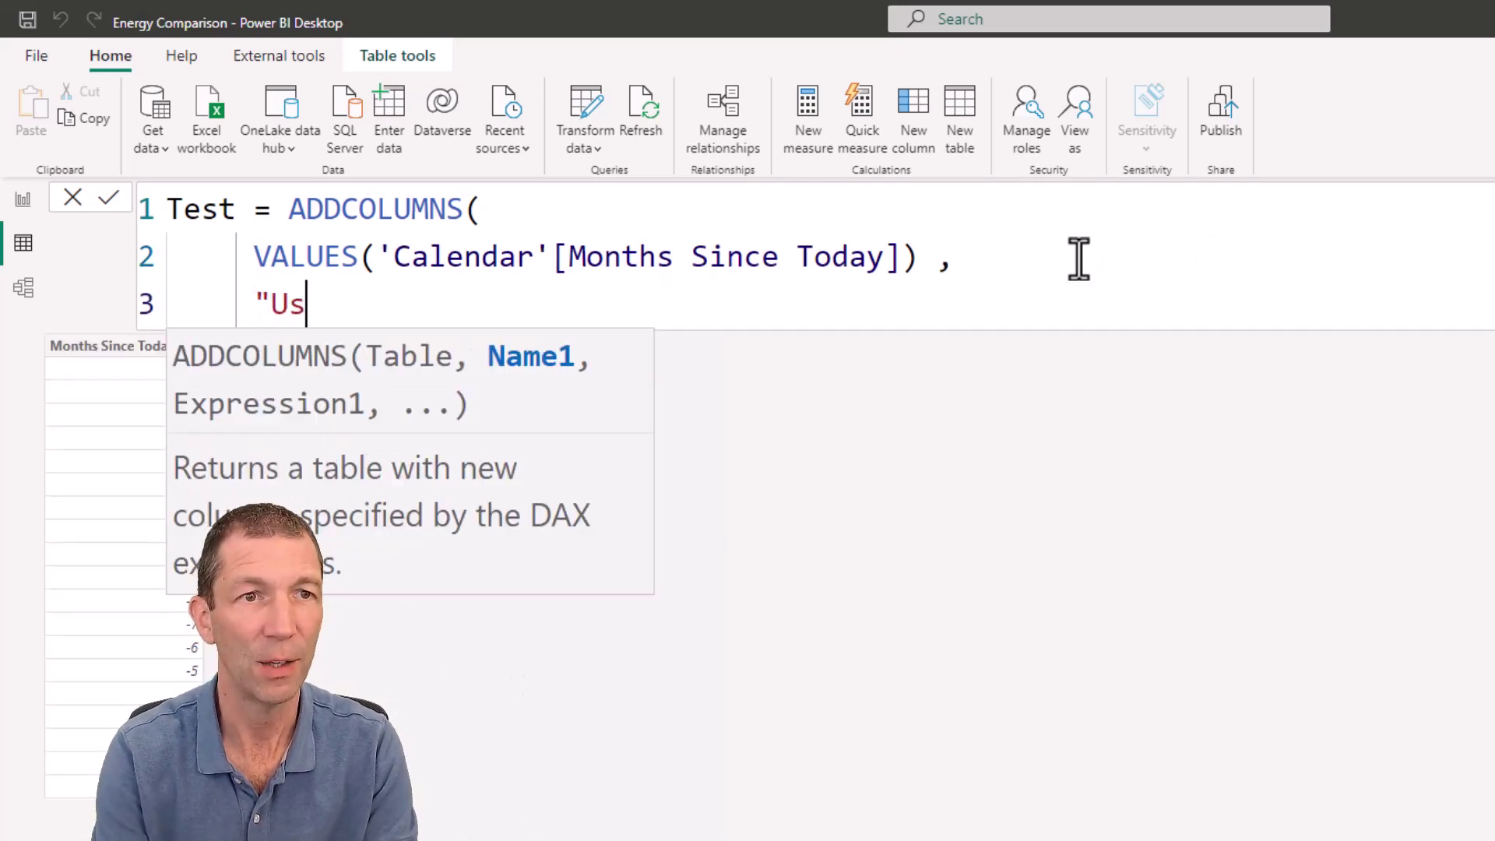
pyautogui.write('age", ')
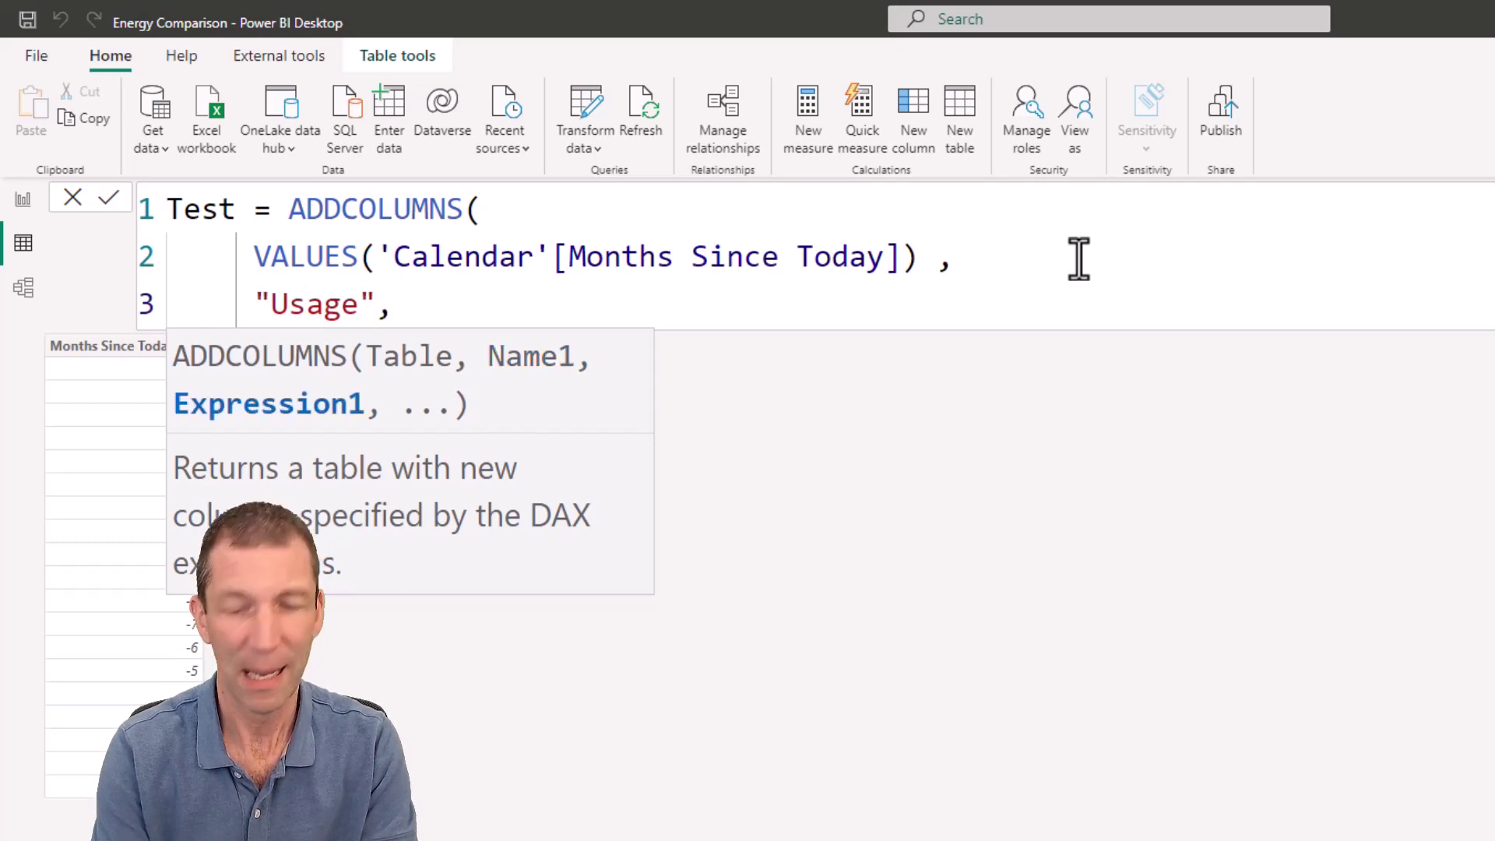
pyautogui.write('[us')
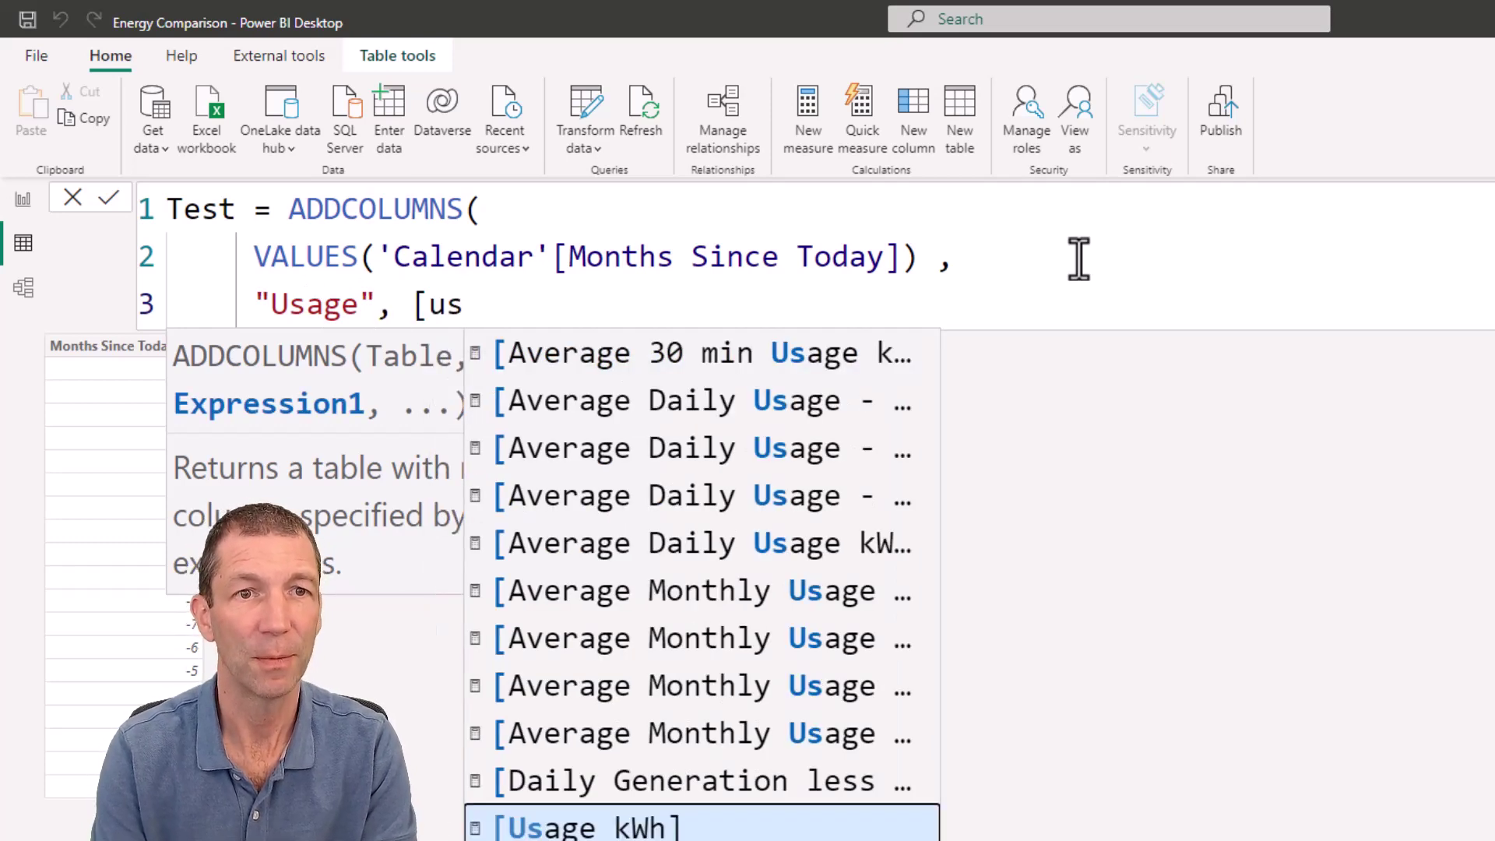
pyautogui.press('Tab')
pyautogui.write(')')
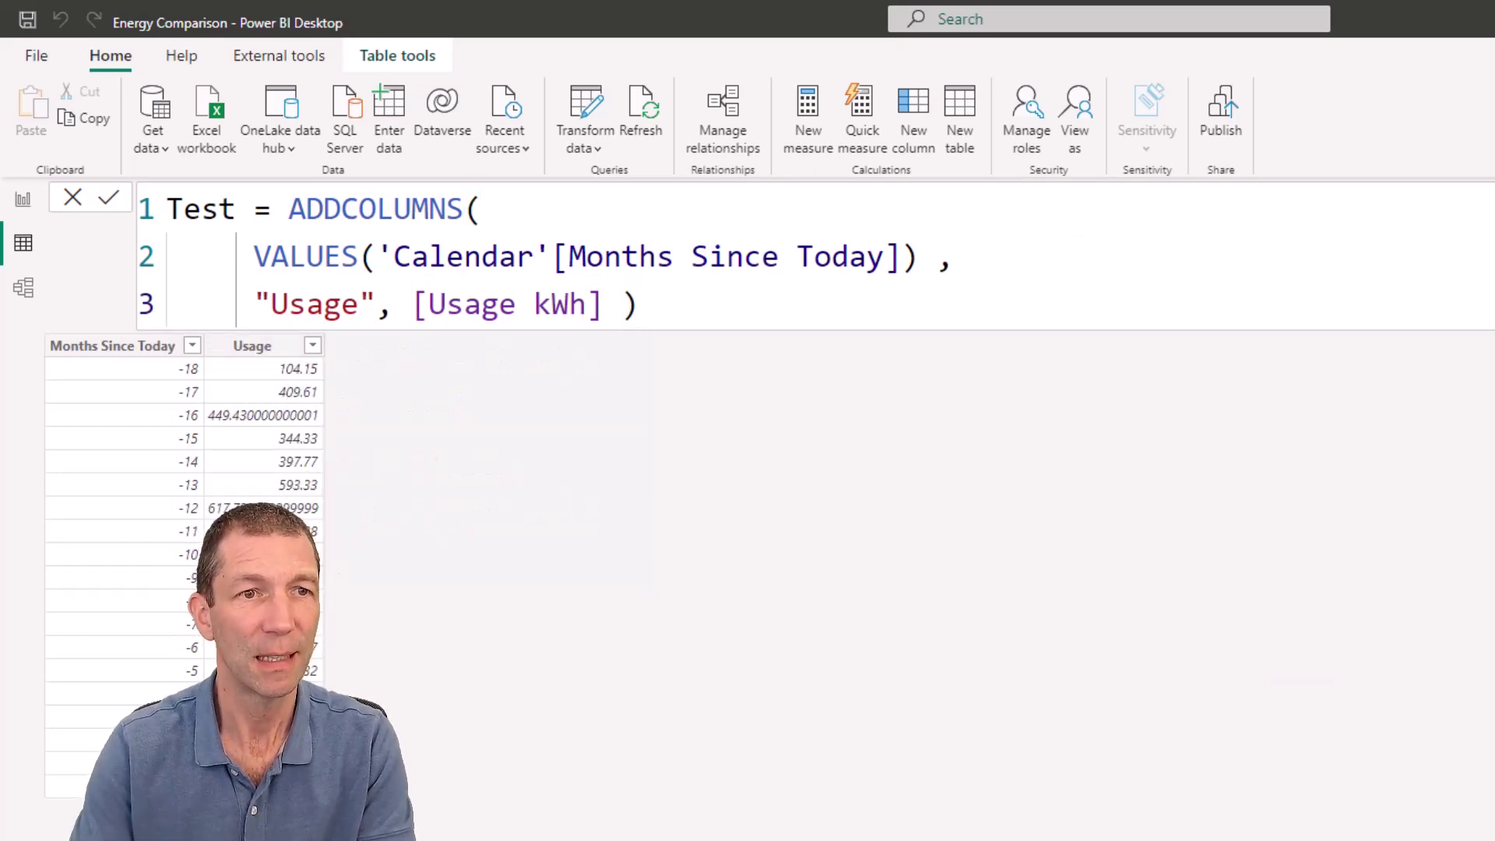
# Copy the whole Test table using the Months Since Today column's Copy table option.
pyautogui.click(148, 172)
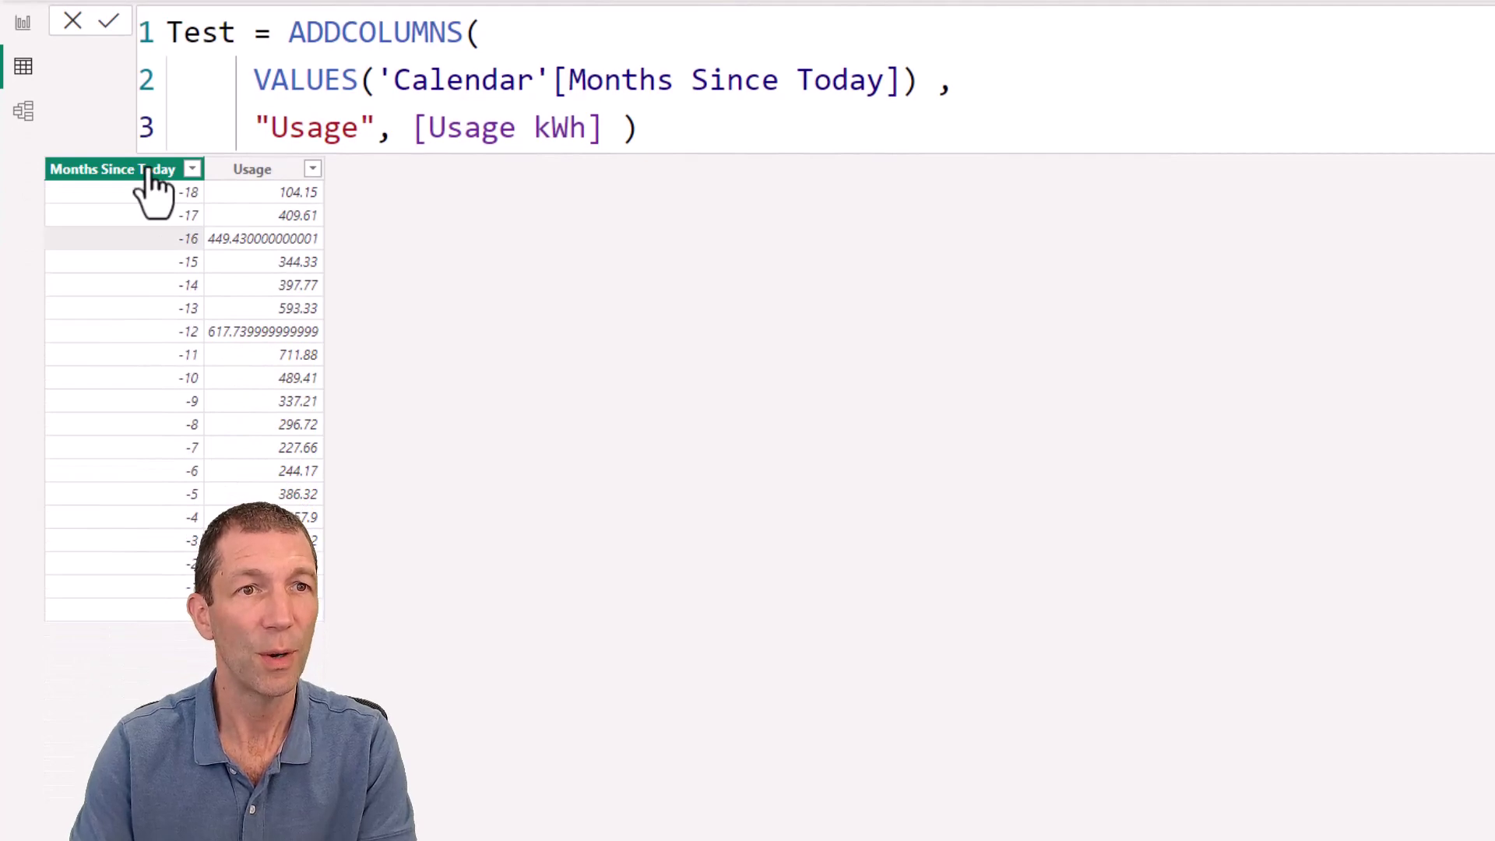
pyautogui.rightClick(148, 173)
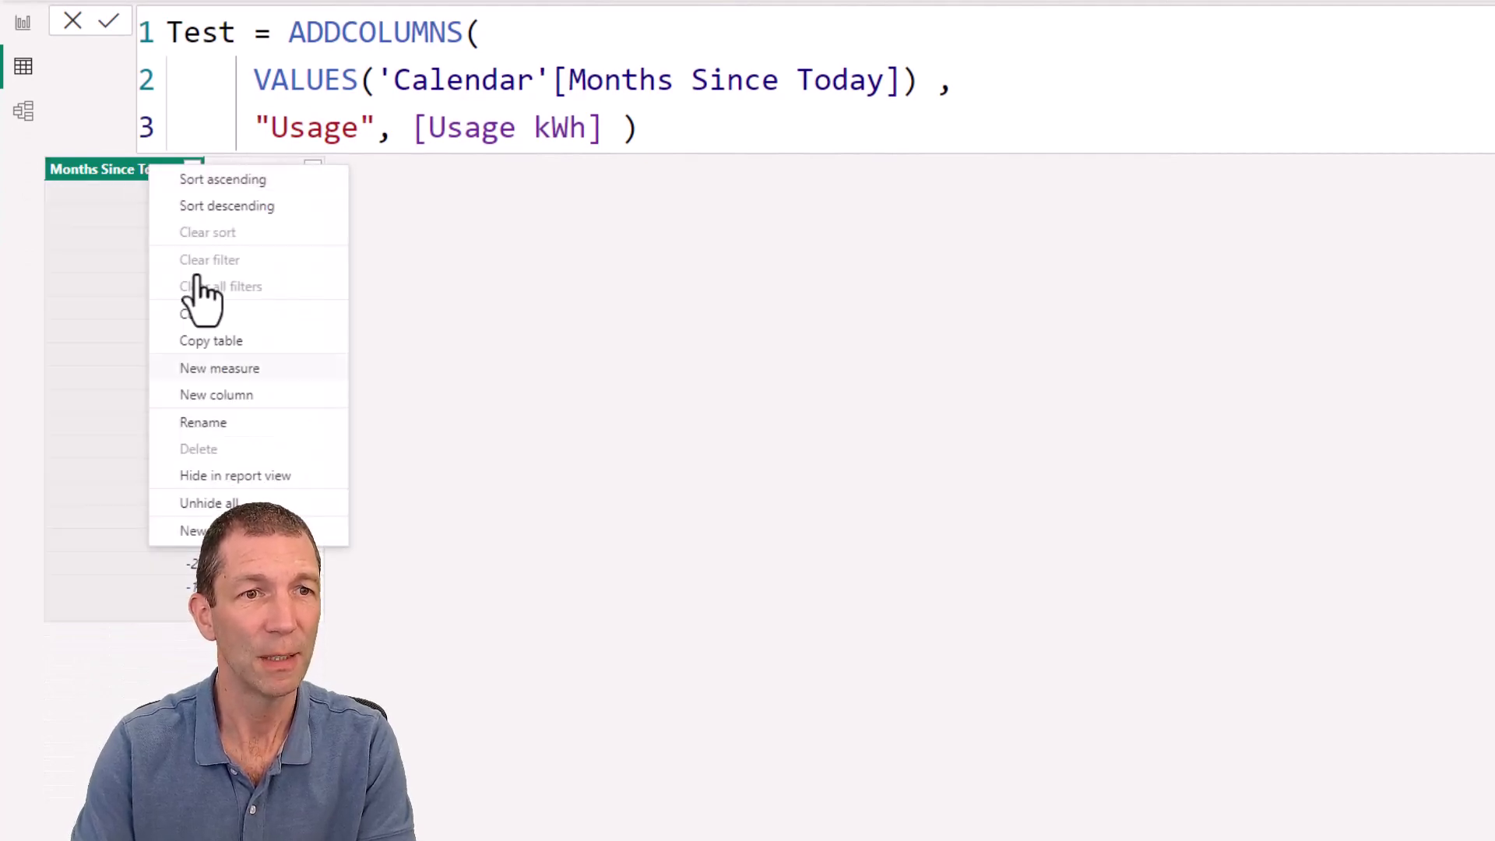
pyautogui.click(226, 343)
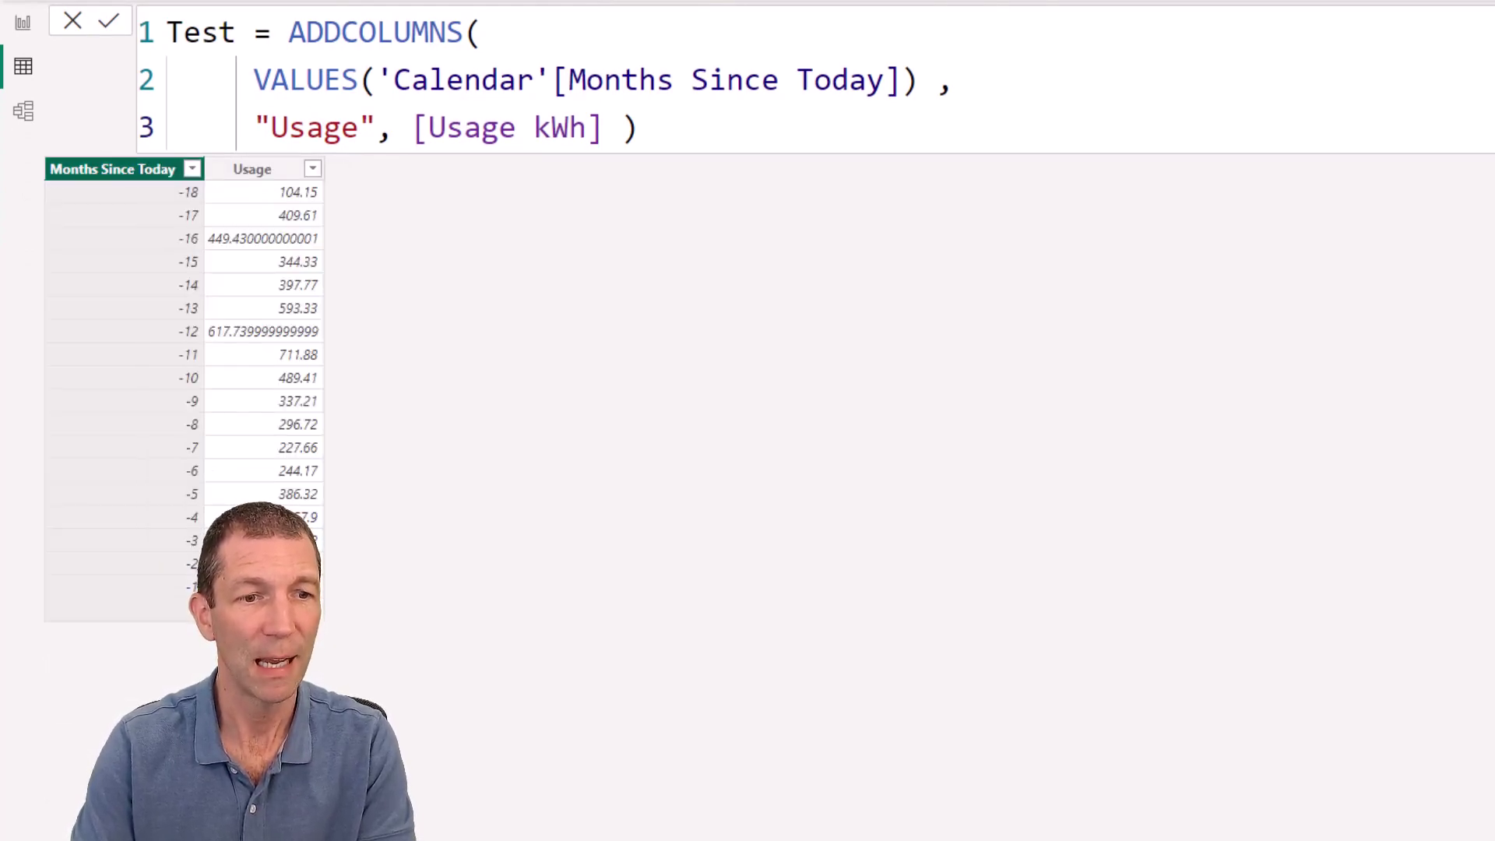
# Paste the Test data into Excel Book1 at E6, format it as a table, and add a Total row.
pyautogui.moveTo(358, 839)
pyautogui.click(233, 810)
pyautogui.click(615, 277)
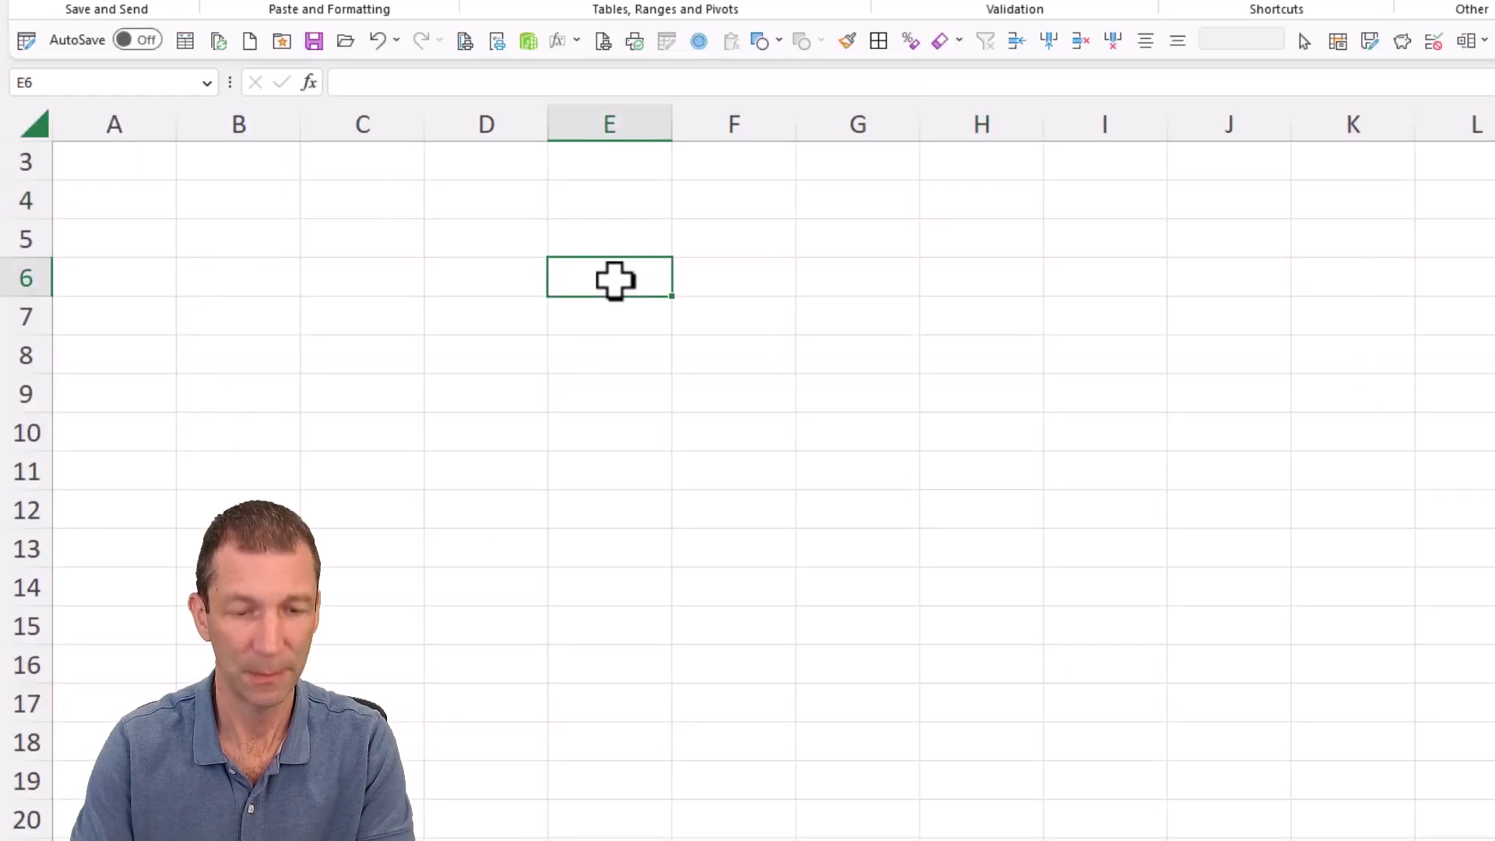
pyautogui.hotkey('ctrl', 'v')
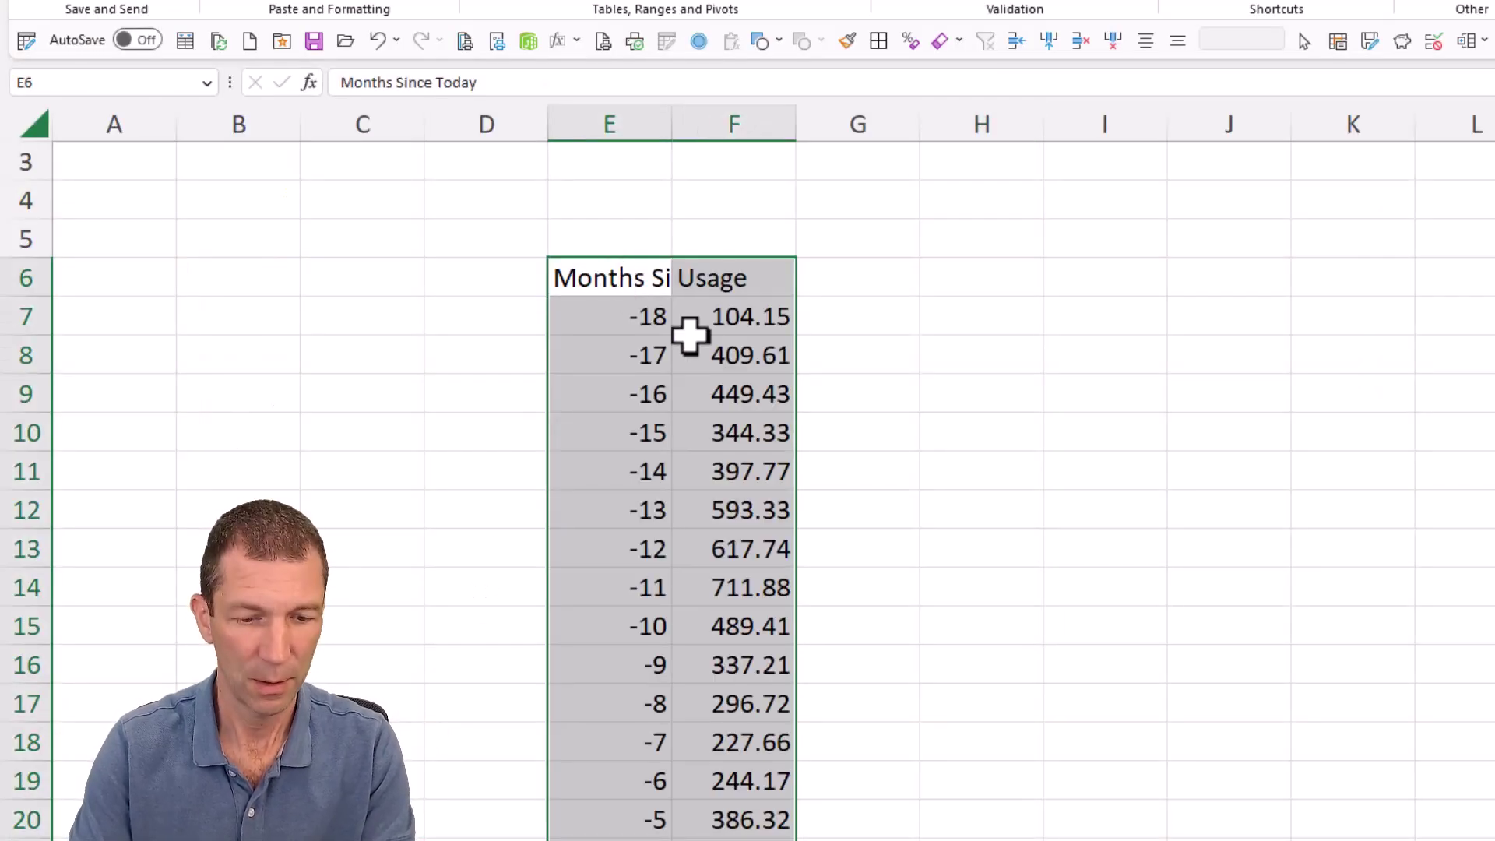
pyautogui.hotkey('ctrl', 't')
pyautogui.click(1299, 607)
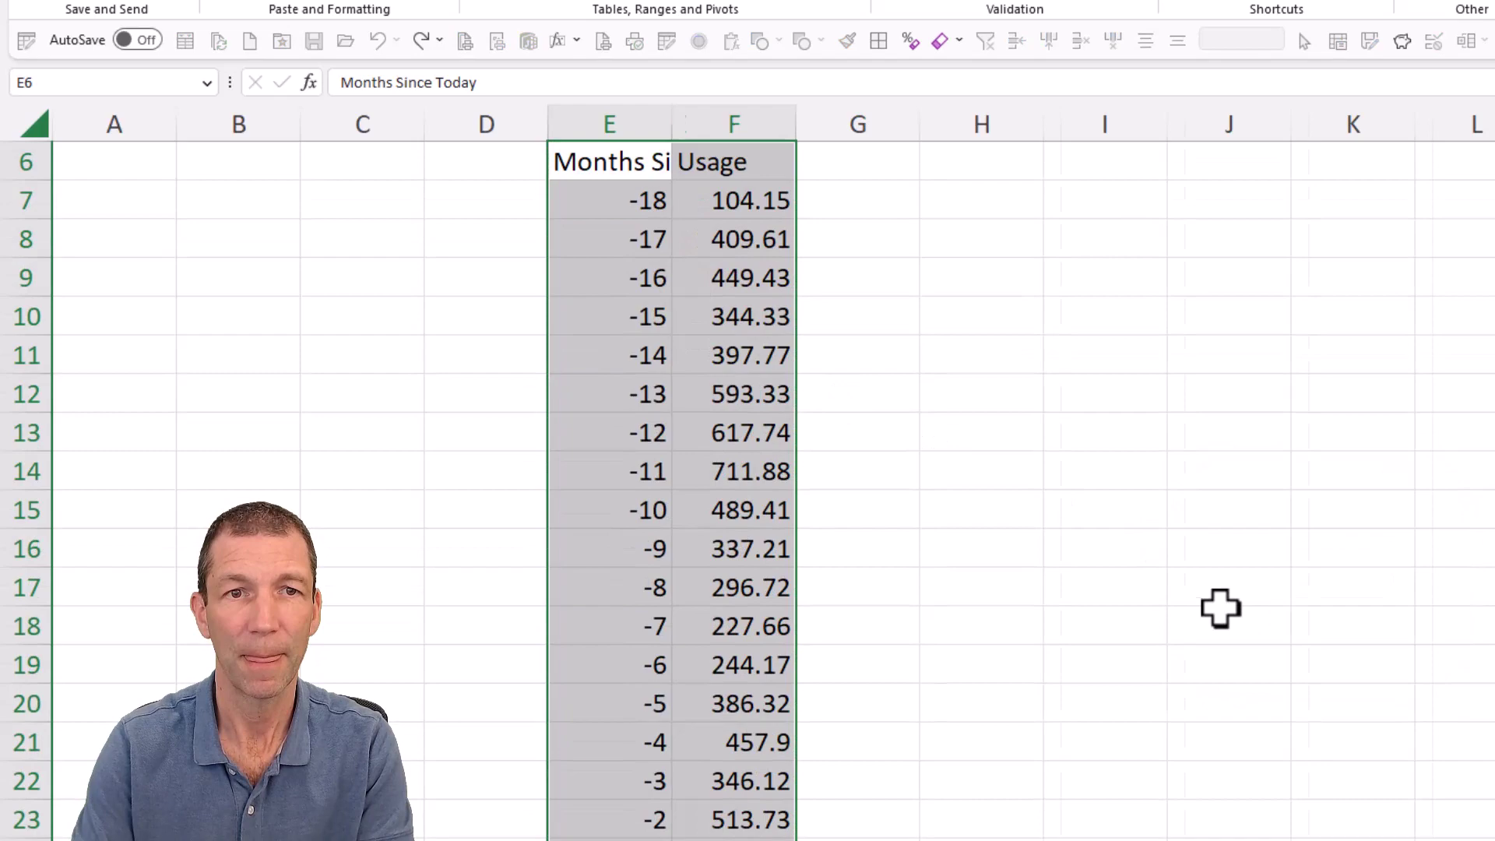
pyautogui.scroll(-1, 896, 604)
pyautogui.scroll(2, 896, 603)
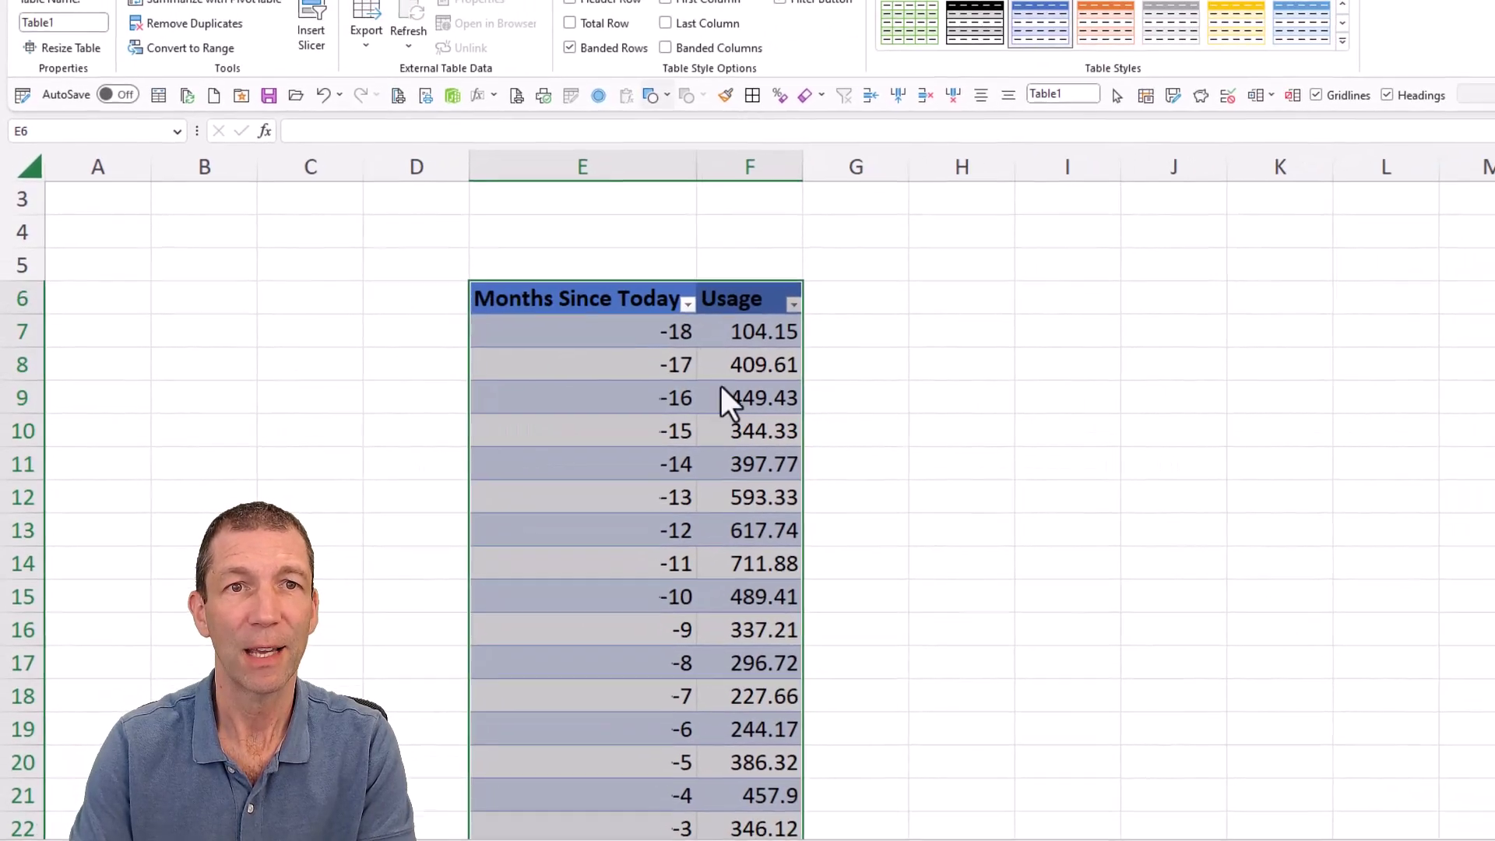
pyautogui.click(620, 26)
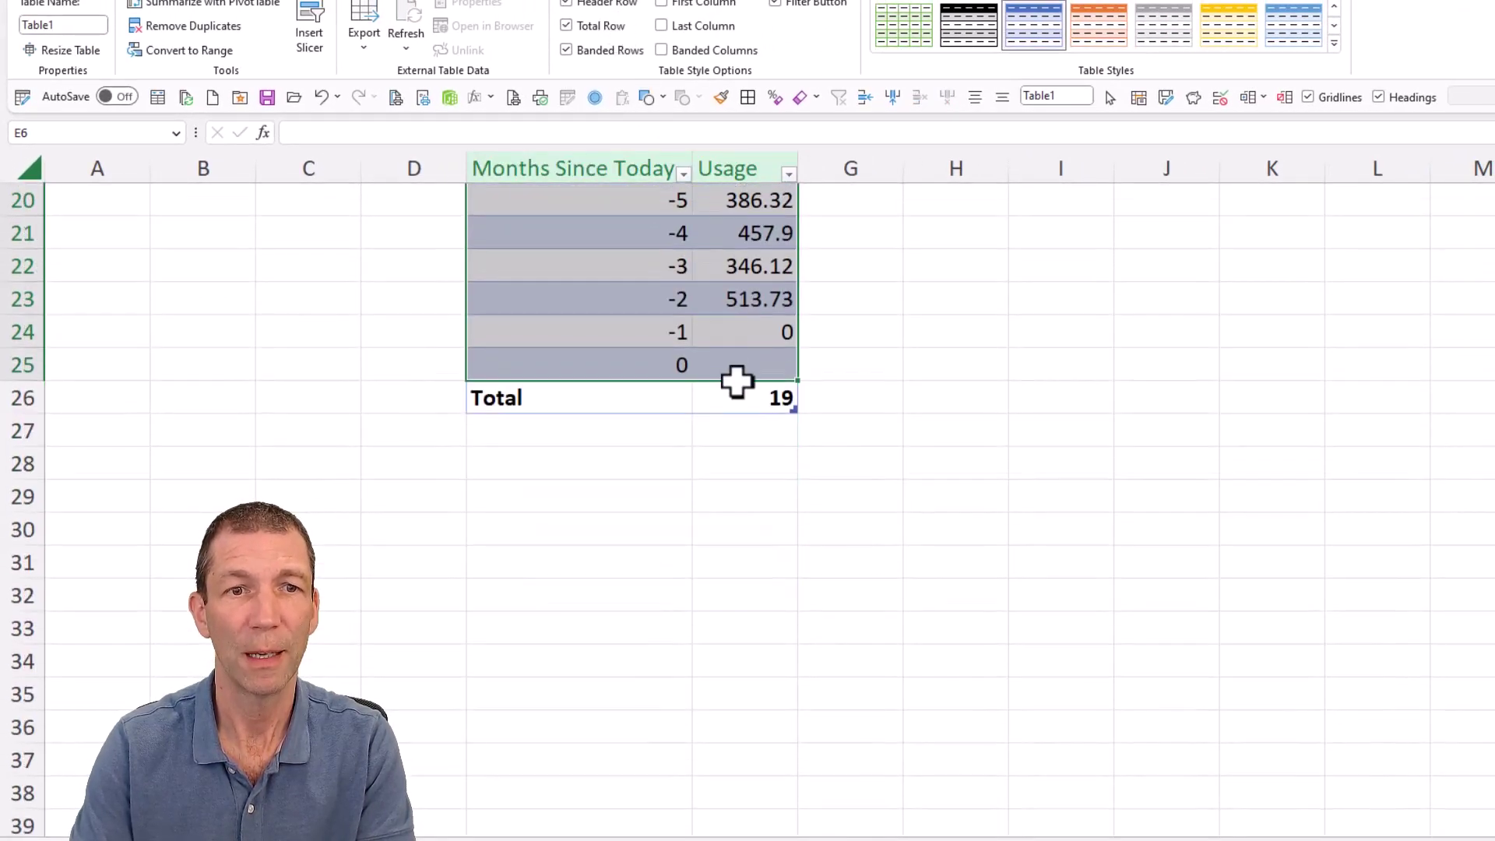
# Change the Usage total to Average, showing 384.86.
pyautogui.click(738, 393)
pyautogui.click(807, 405)
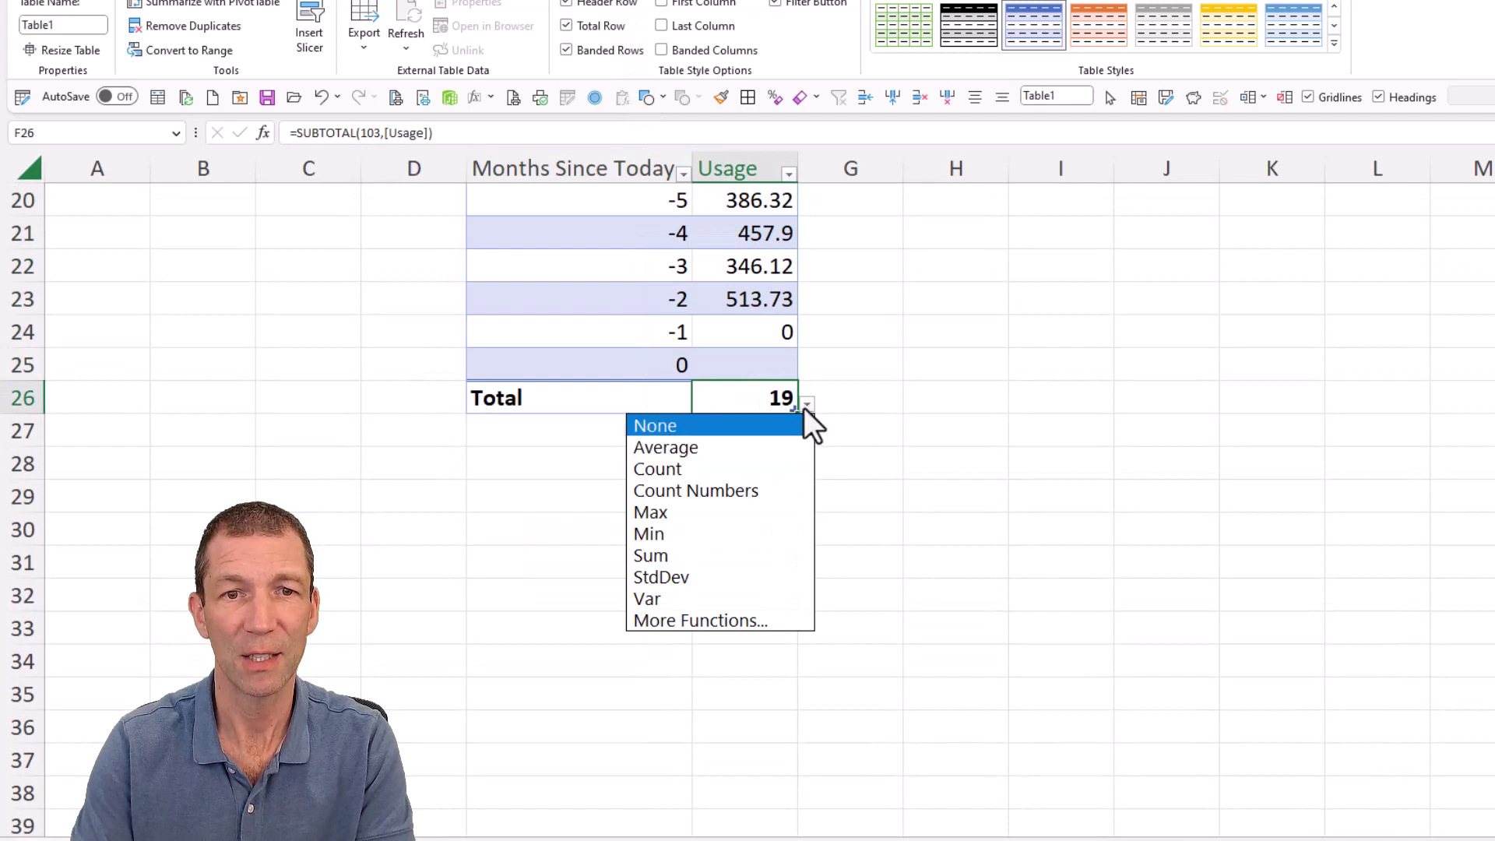
pyautogui.click(729, 447)
# Return to Power BI Desktop's report page to compare with the 385 card.
pyautogui.scroll(1, 729, 458)
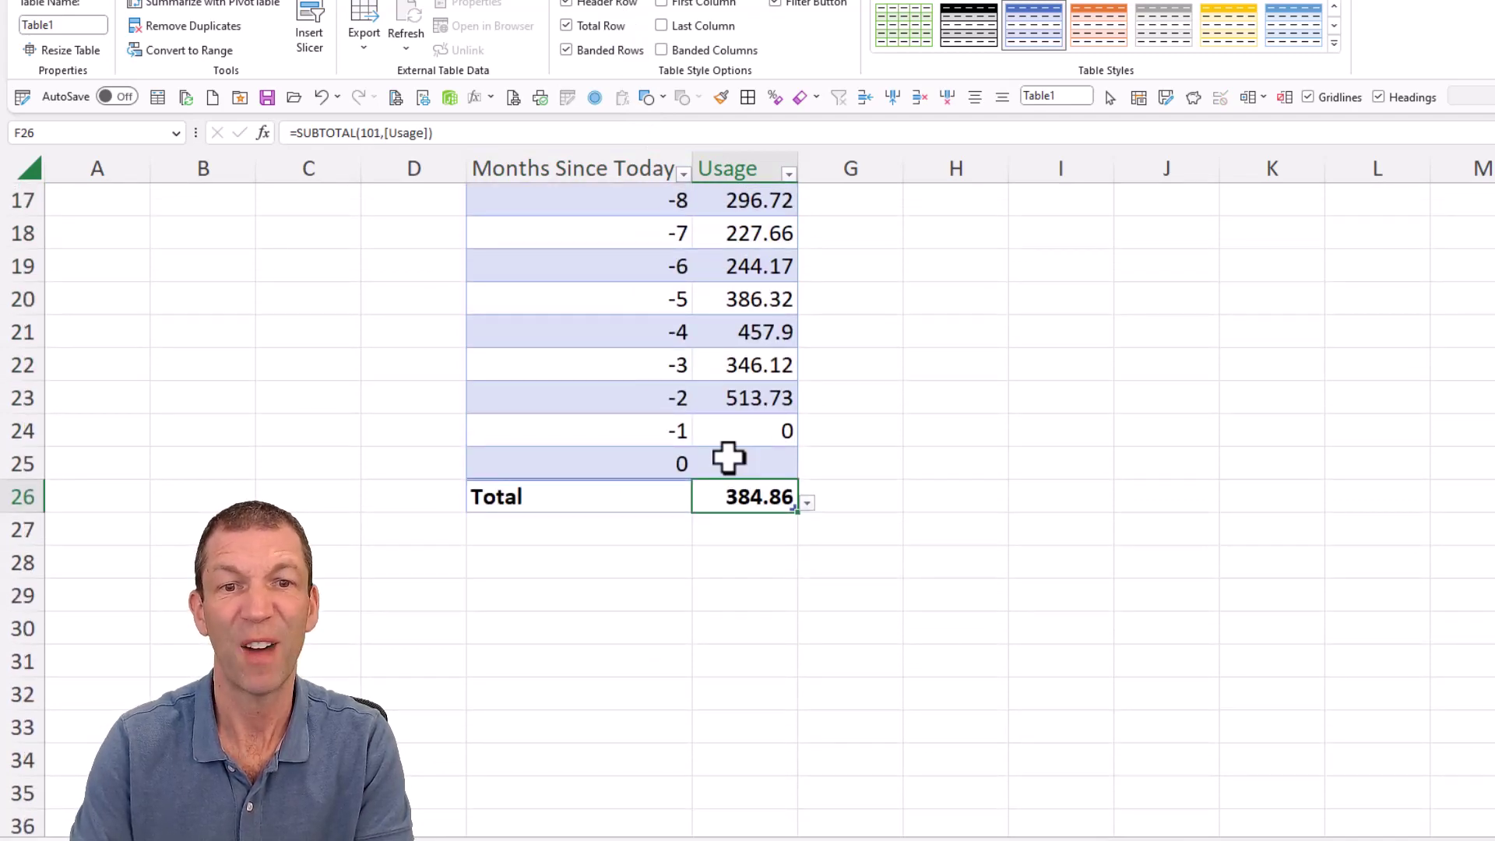
pyautogui.hotkey('alt', 'Tab')
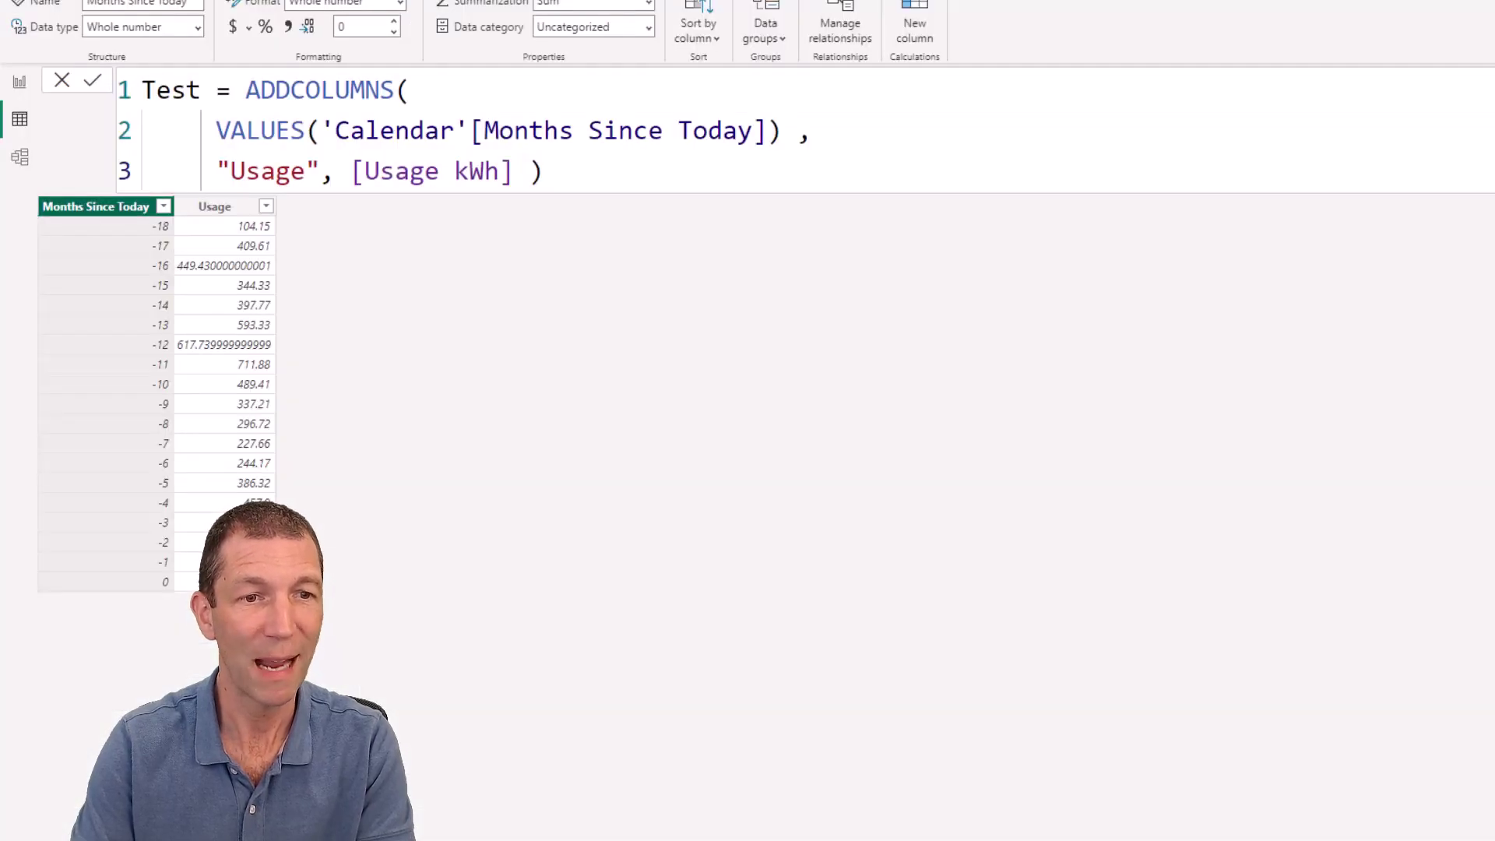
pyautogui.click(19, 82)
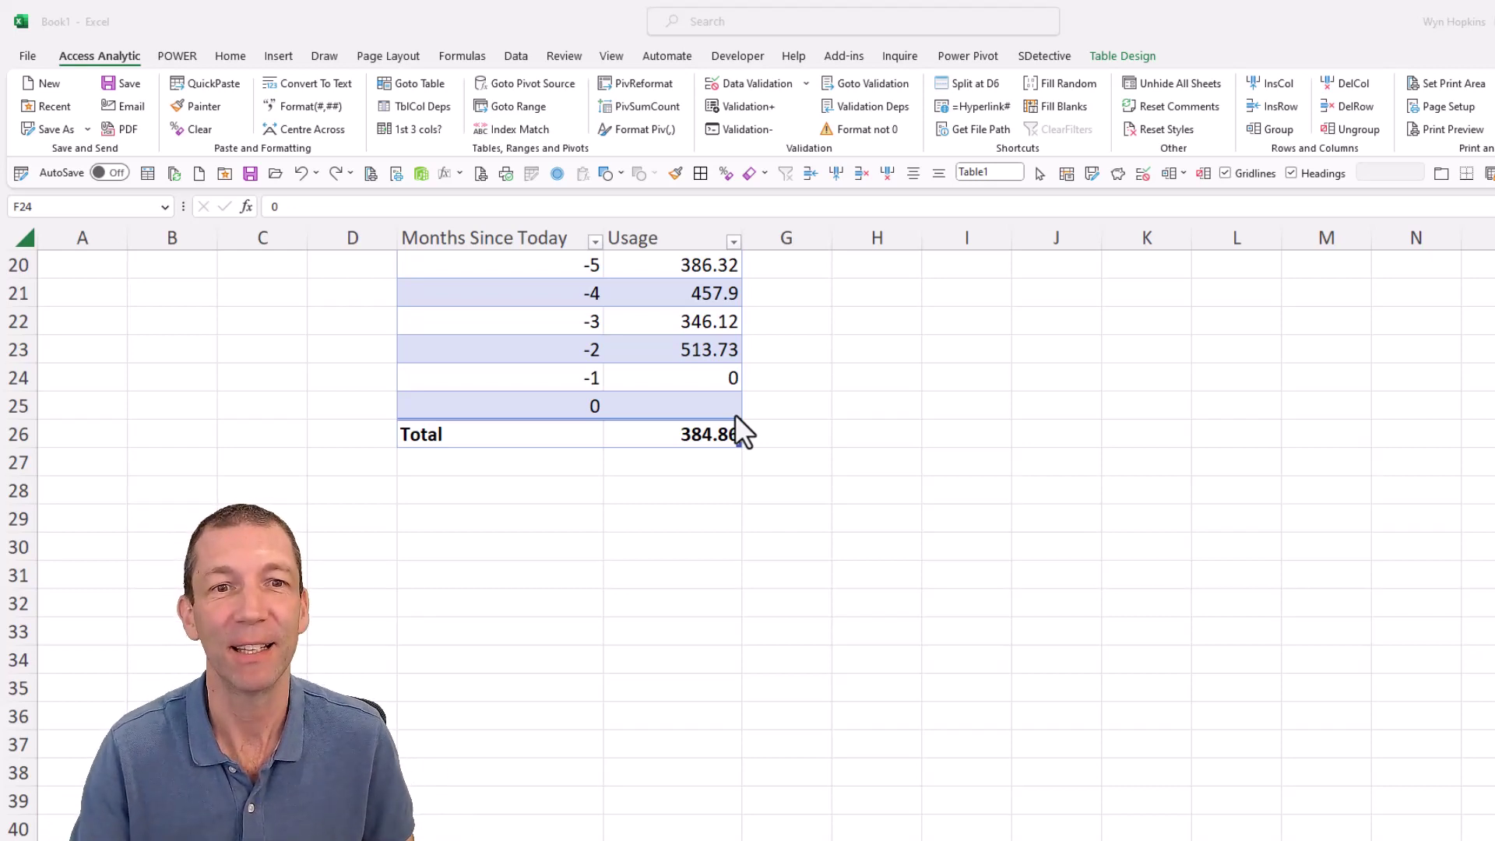
# Inspect the Usage cells F24 and F25, clearing the 0 in F24 and then undoing it.
pyautogui.click(707, 383)
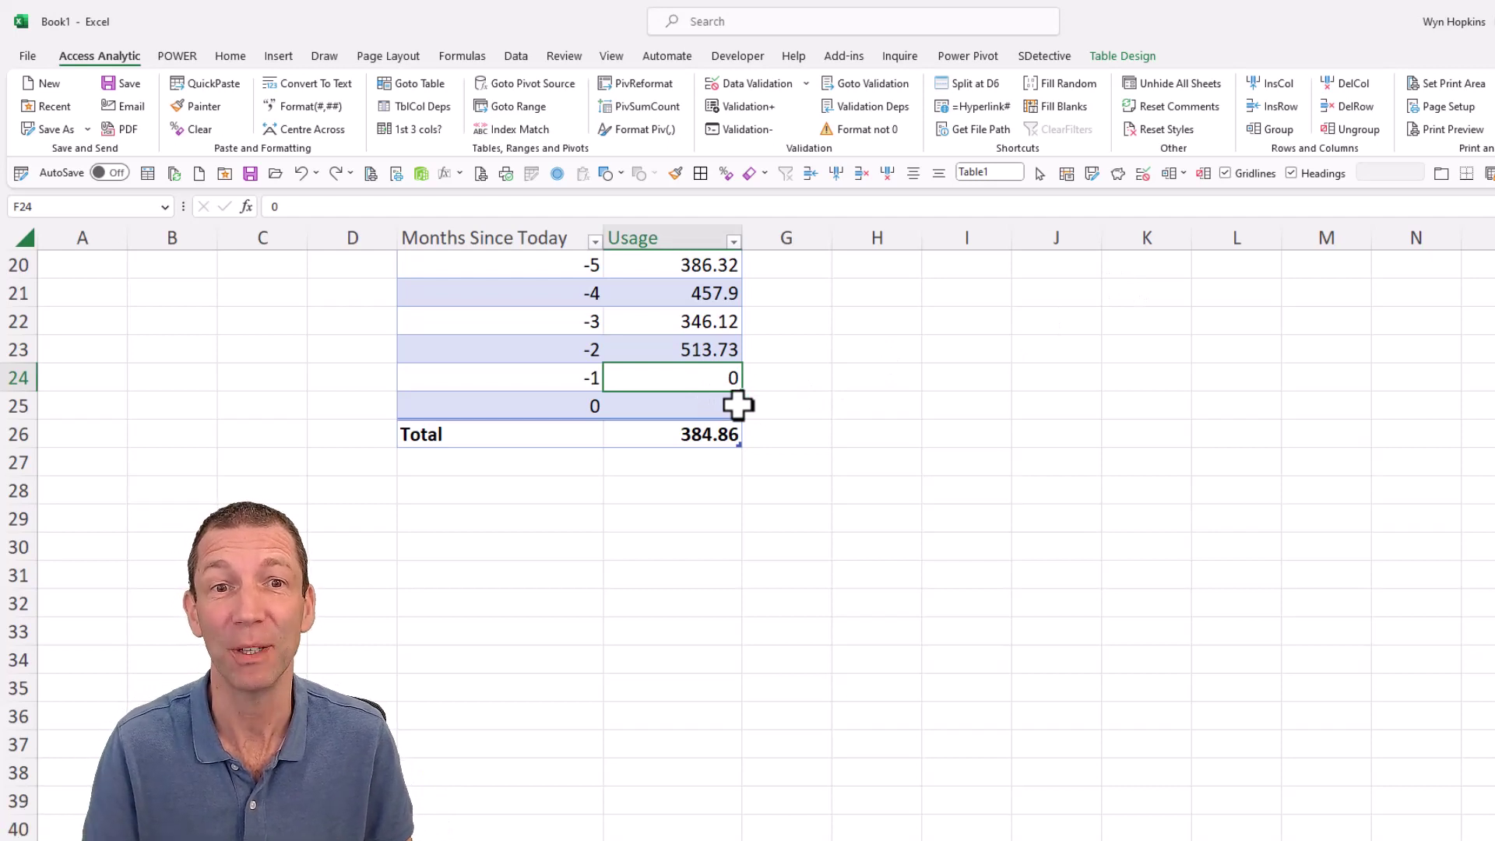
pyautogui.click(667, 406)
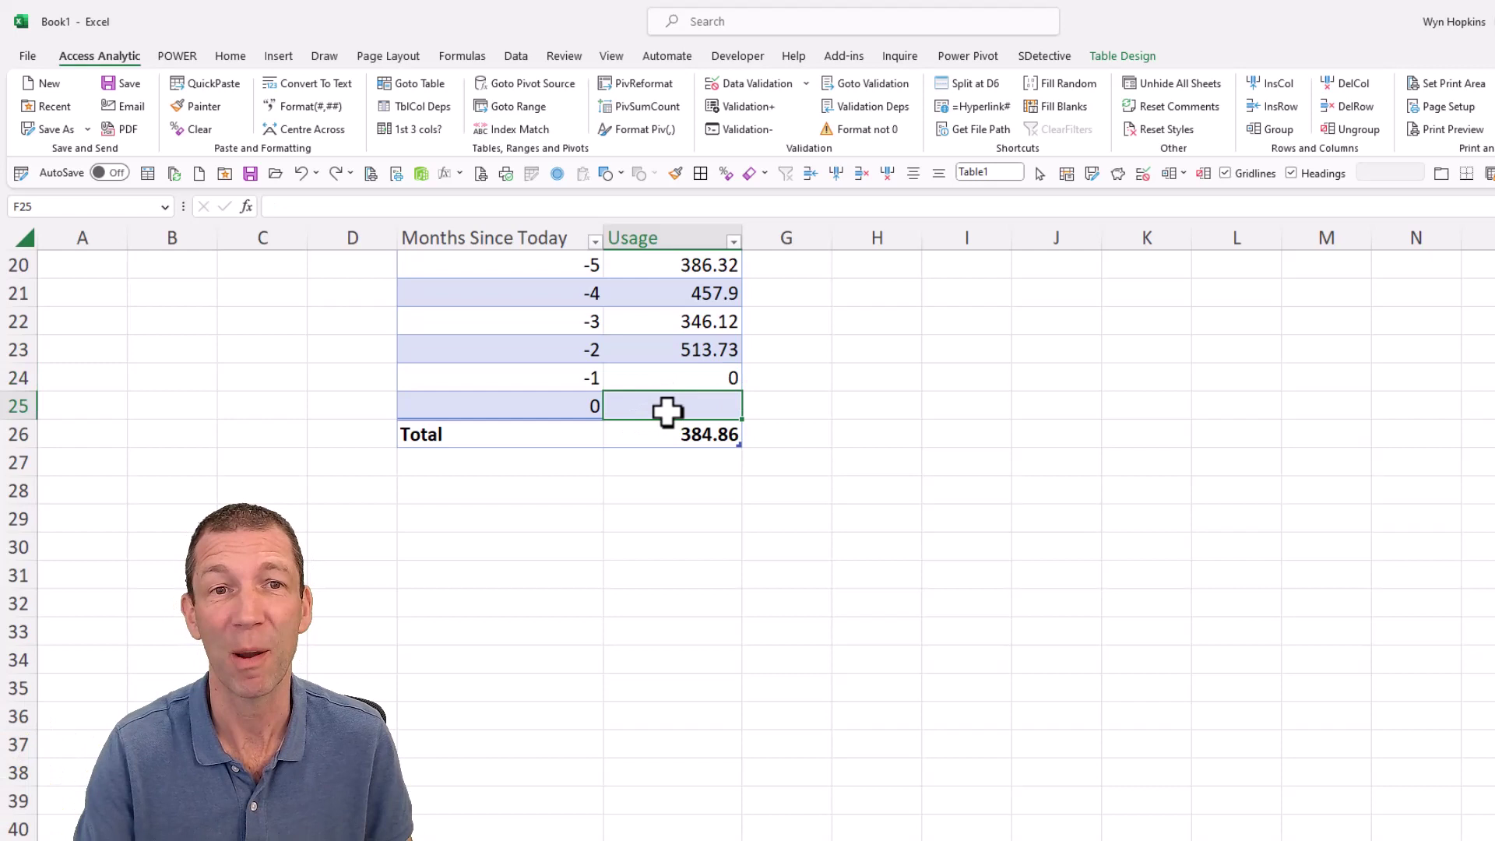
pyautogui.click(686, 381)
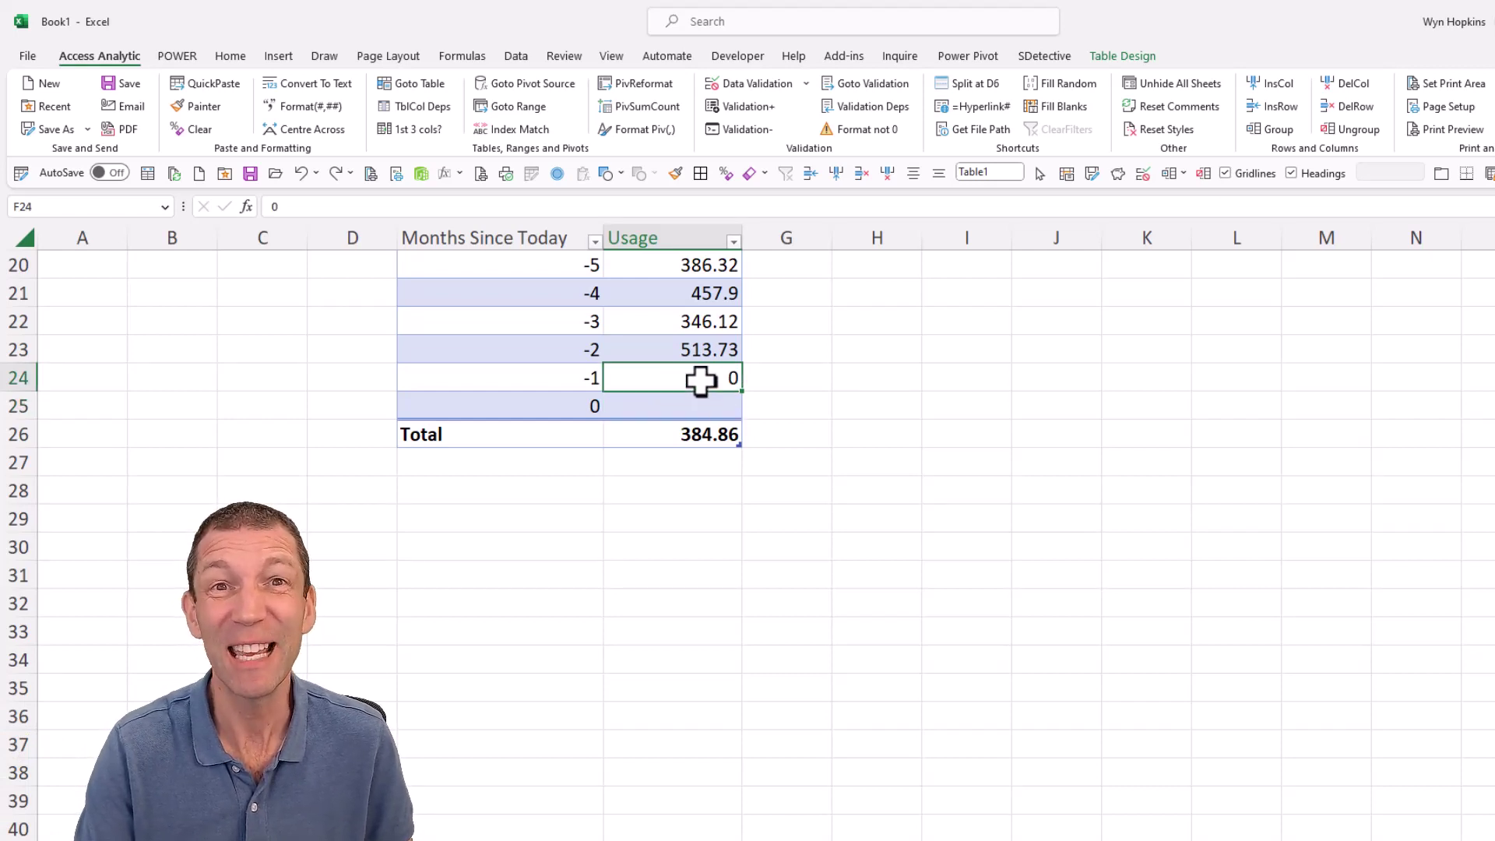
pyautogui.press('Delete')
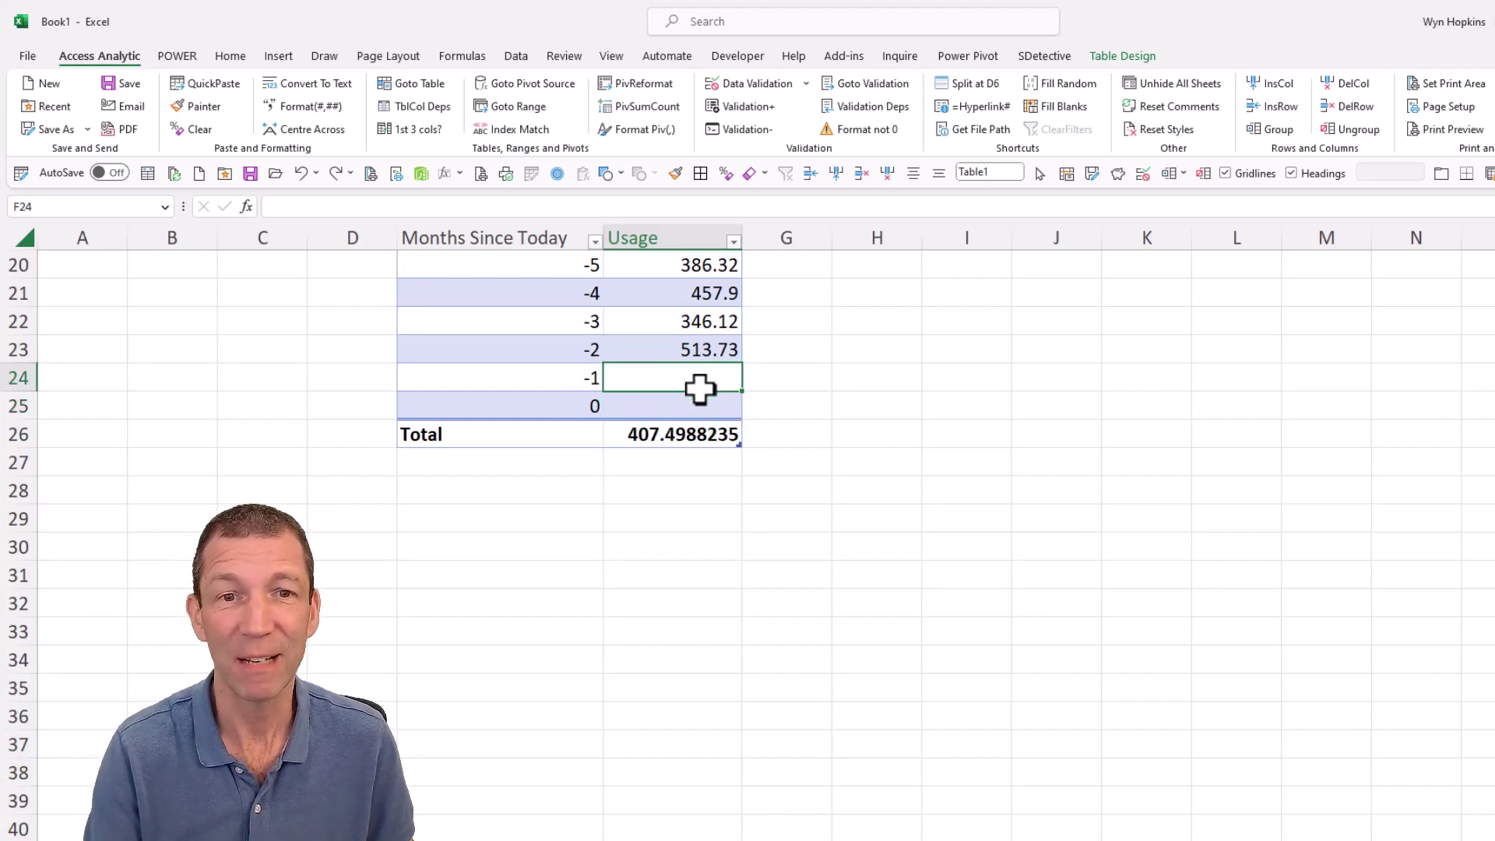
pyautogui.hotkey('ctrl', 'z')
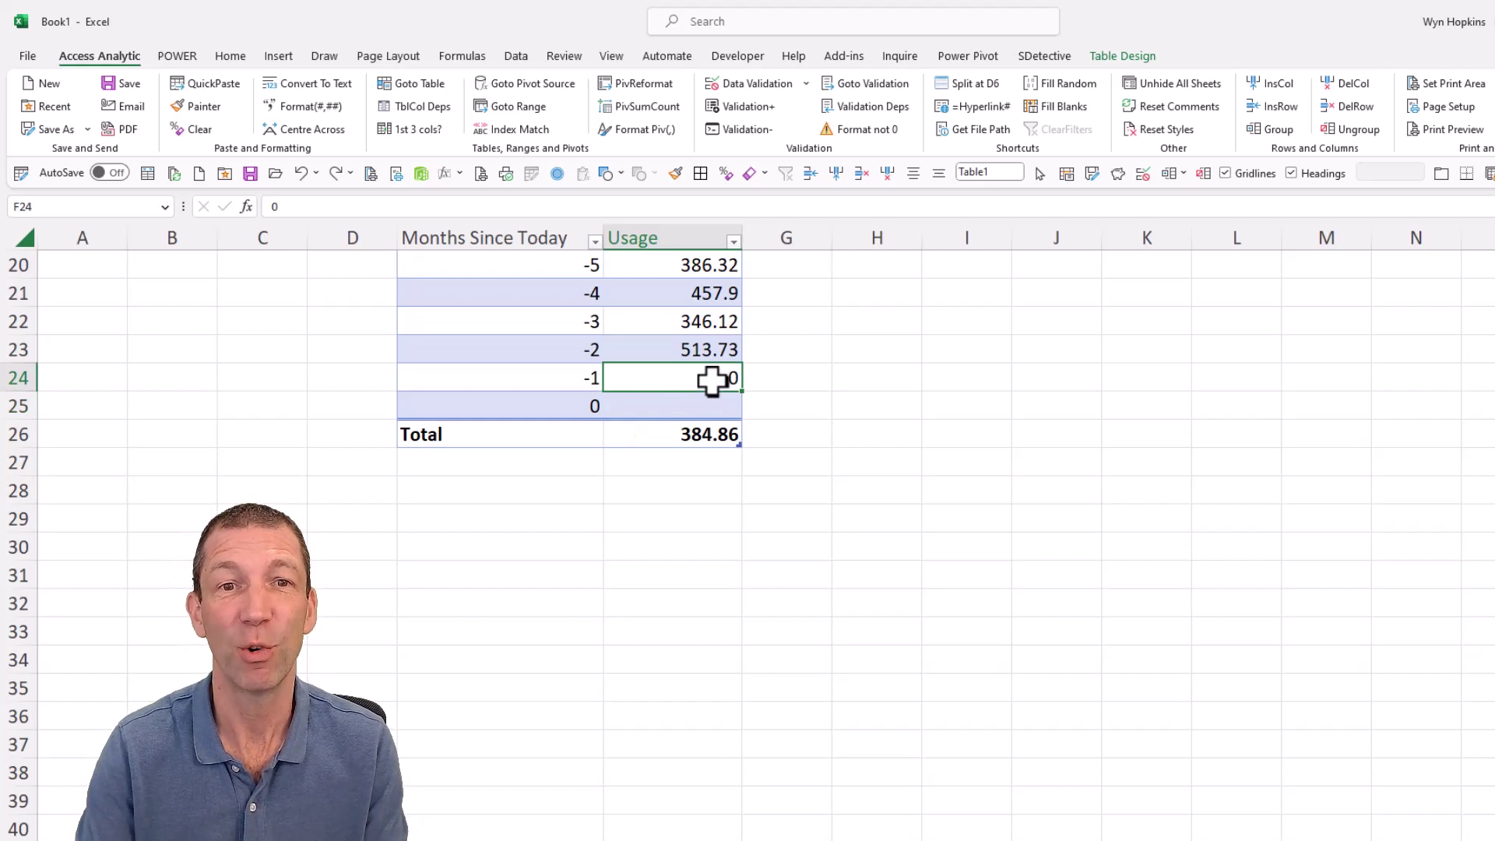
# Filter the Usage column to exclude 0, lifting the average to about 407.
pyautogui.click(733, 241)
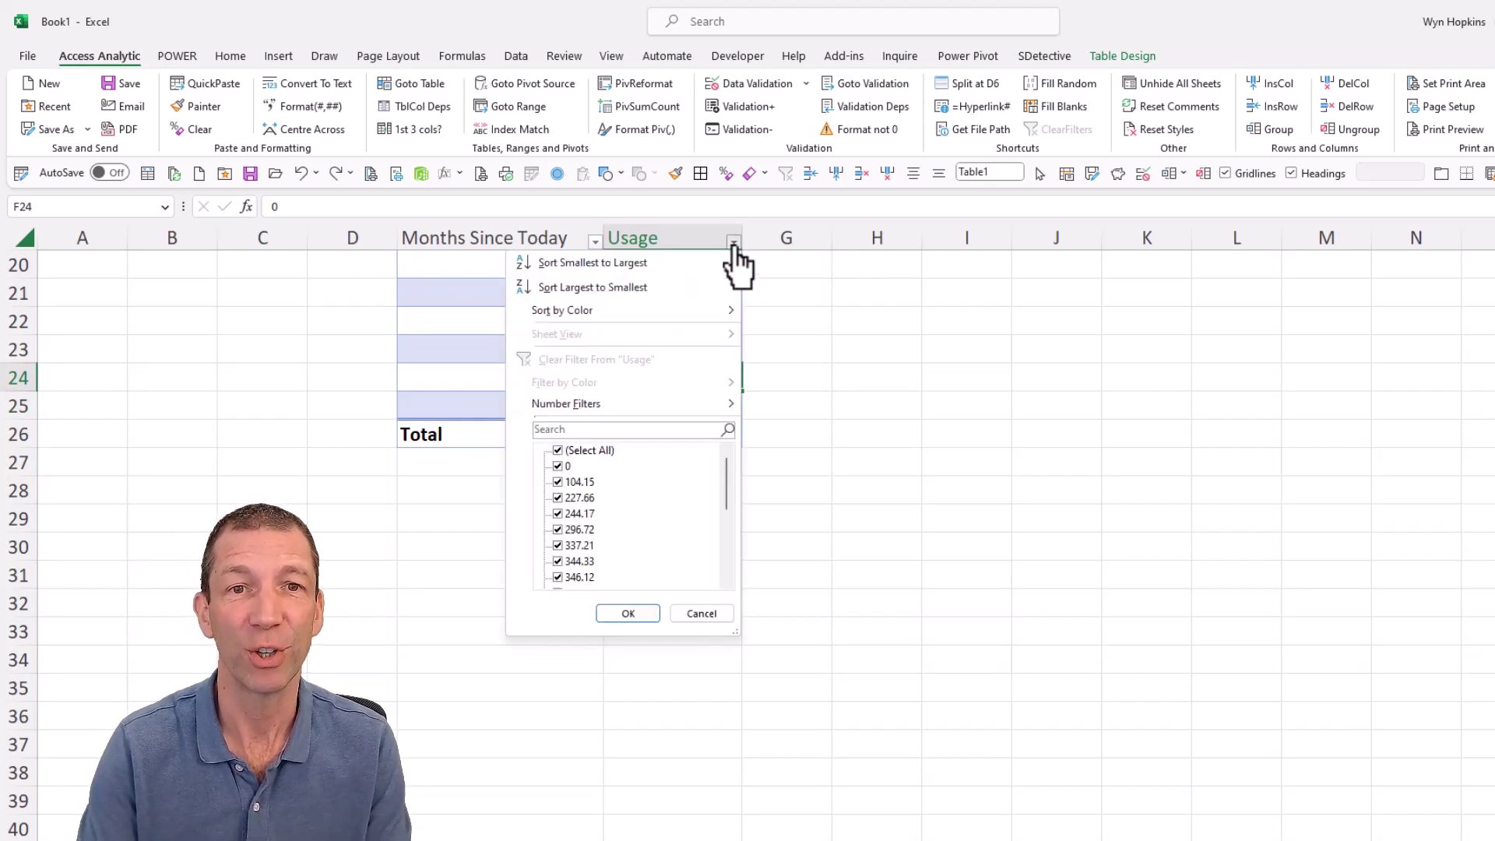
pyautogui.click(558, 466)
pyautogui.click(612, 615)
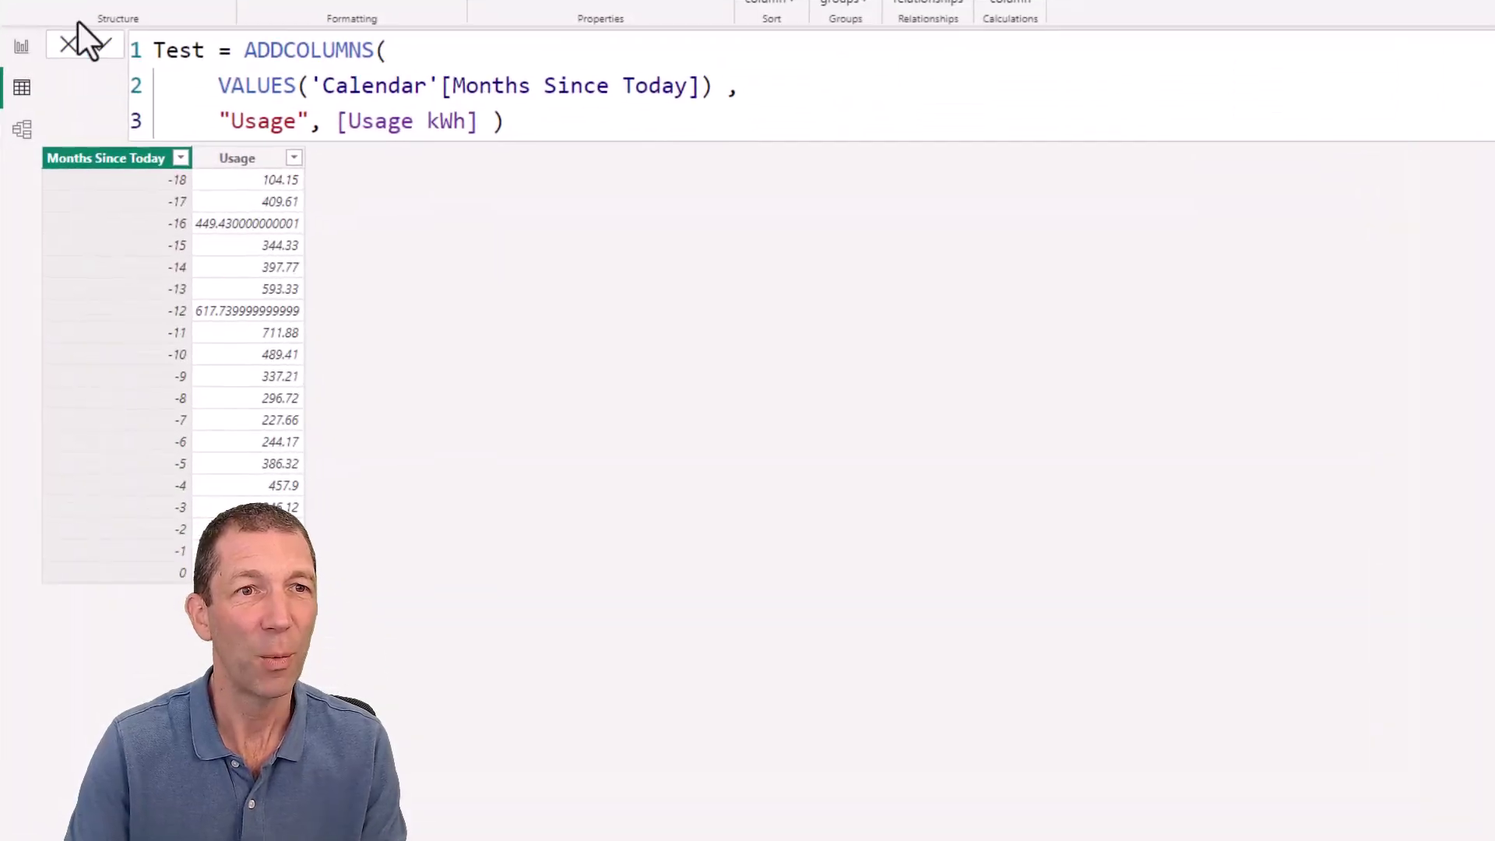
# Wrap the Test table's VALUES expression inside a FILTER call, each on its own line.
pyautogui.click(246, 52)
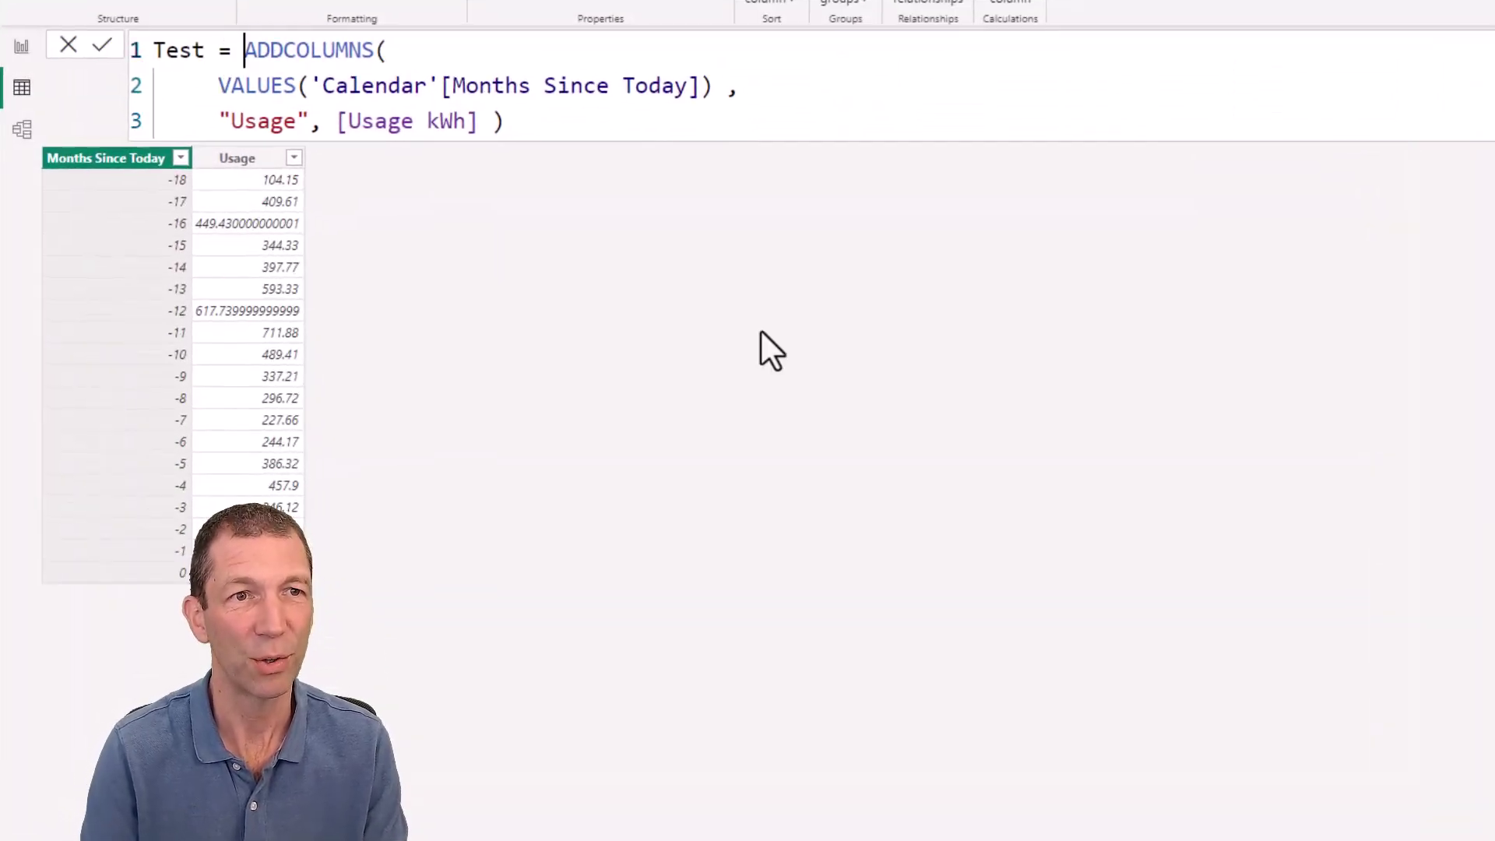
pyautogui.hotkey('shift', 'Return')
pyautogui.click(451, 69)
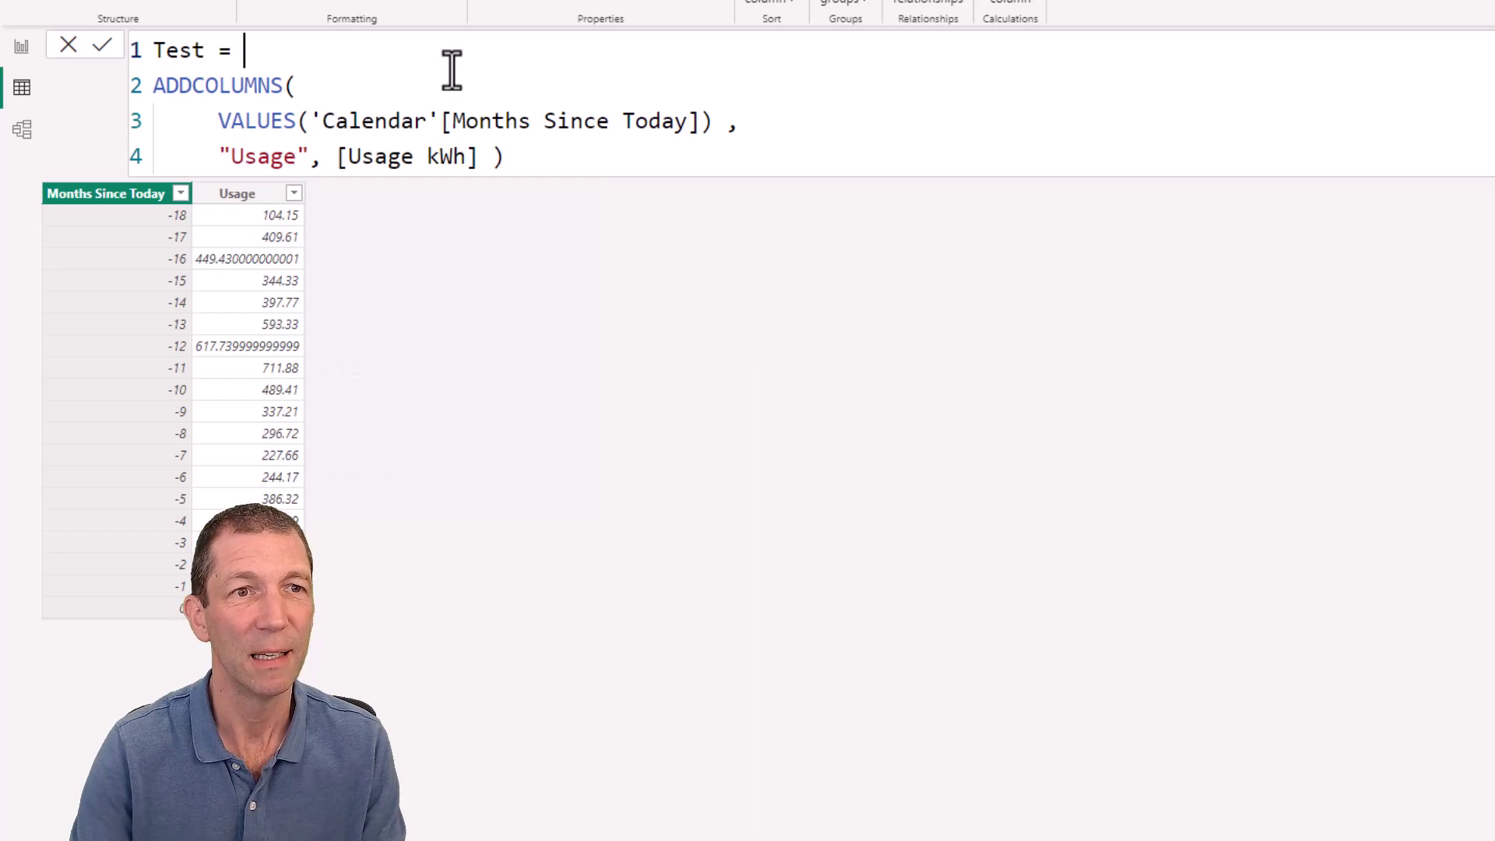
pyautogui.click(217, 122)
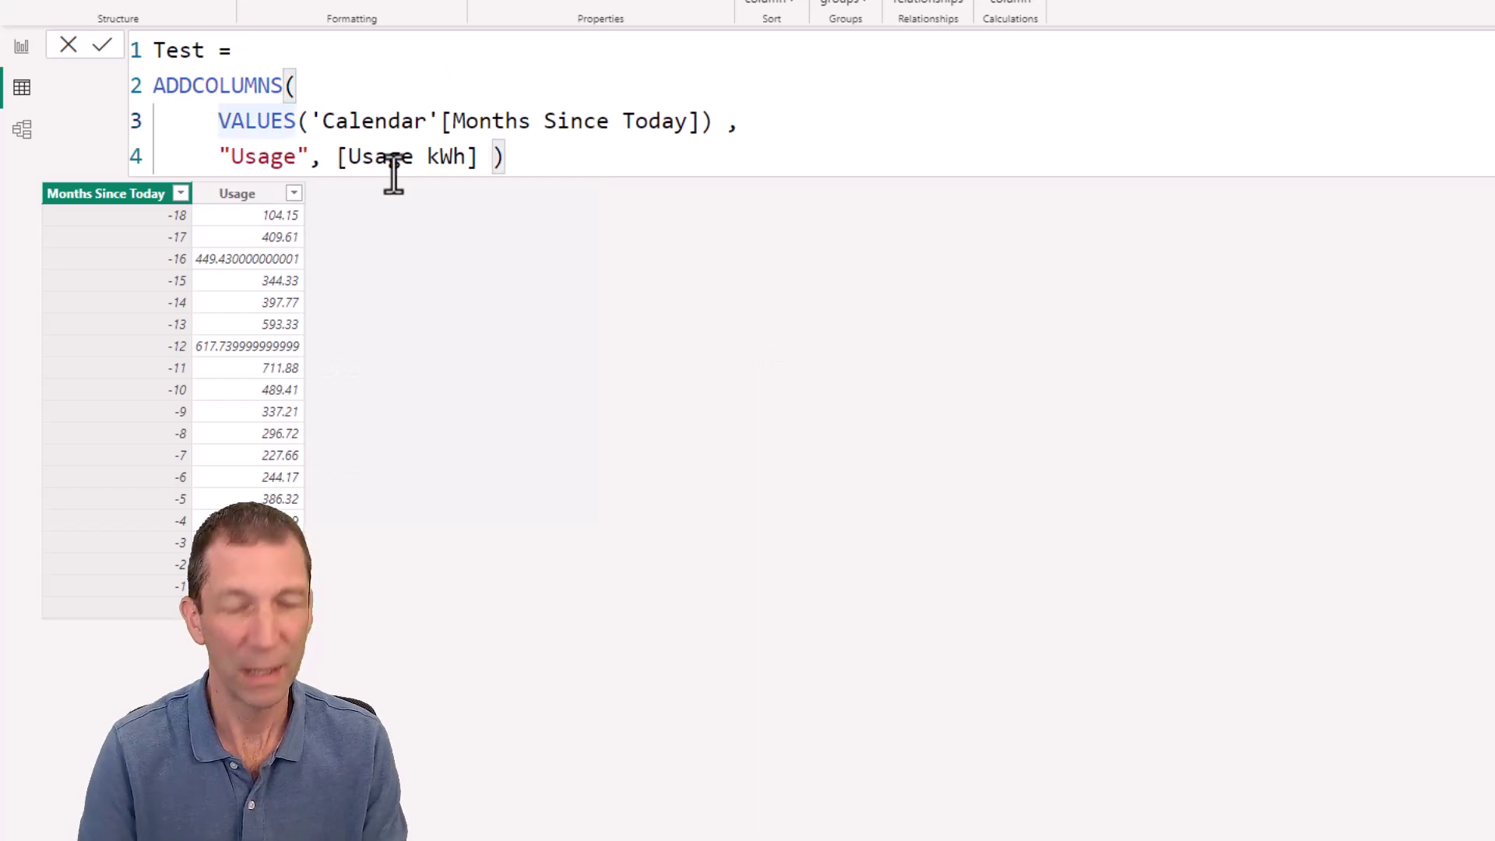
pyautogui.write('FILTER')
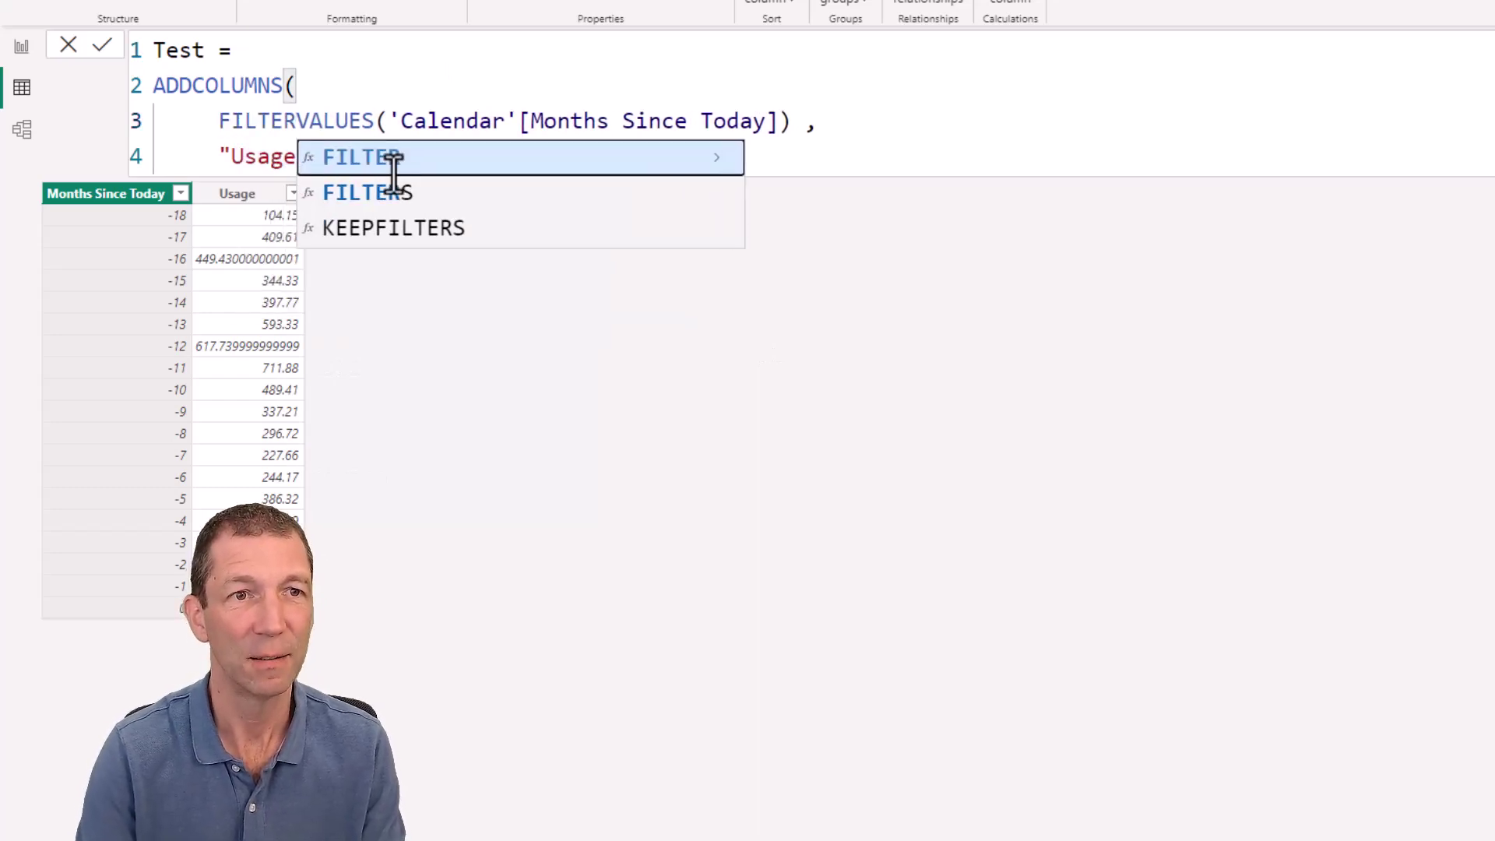
pyautogui.write('(')
pyautogui.hotkey('shift', 'Return')
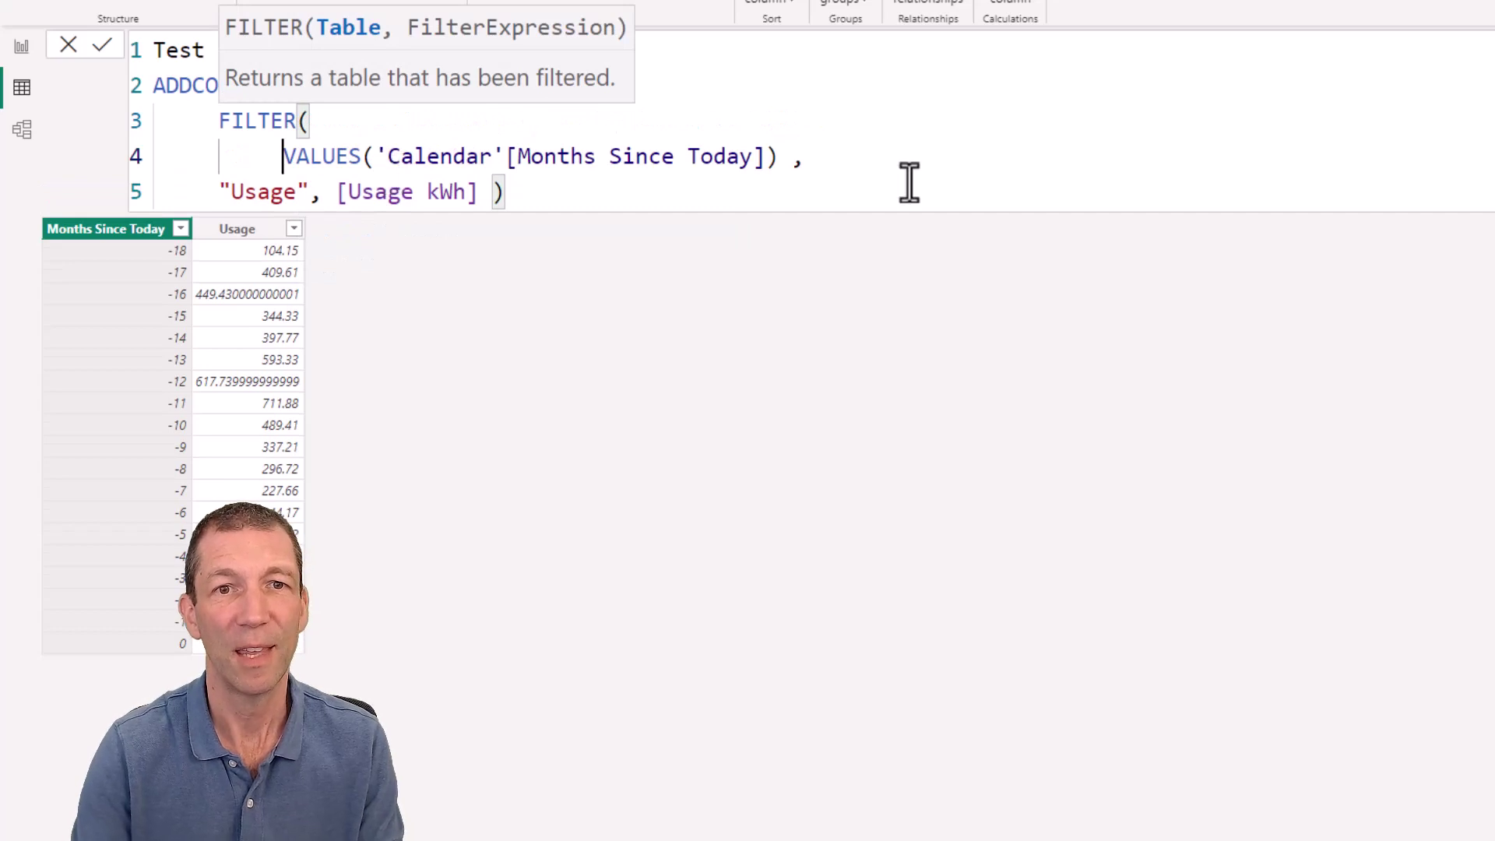
pyautogui.click(834, 150)
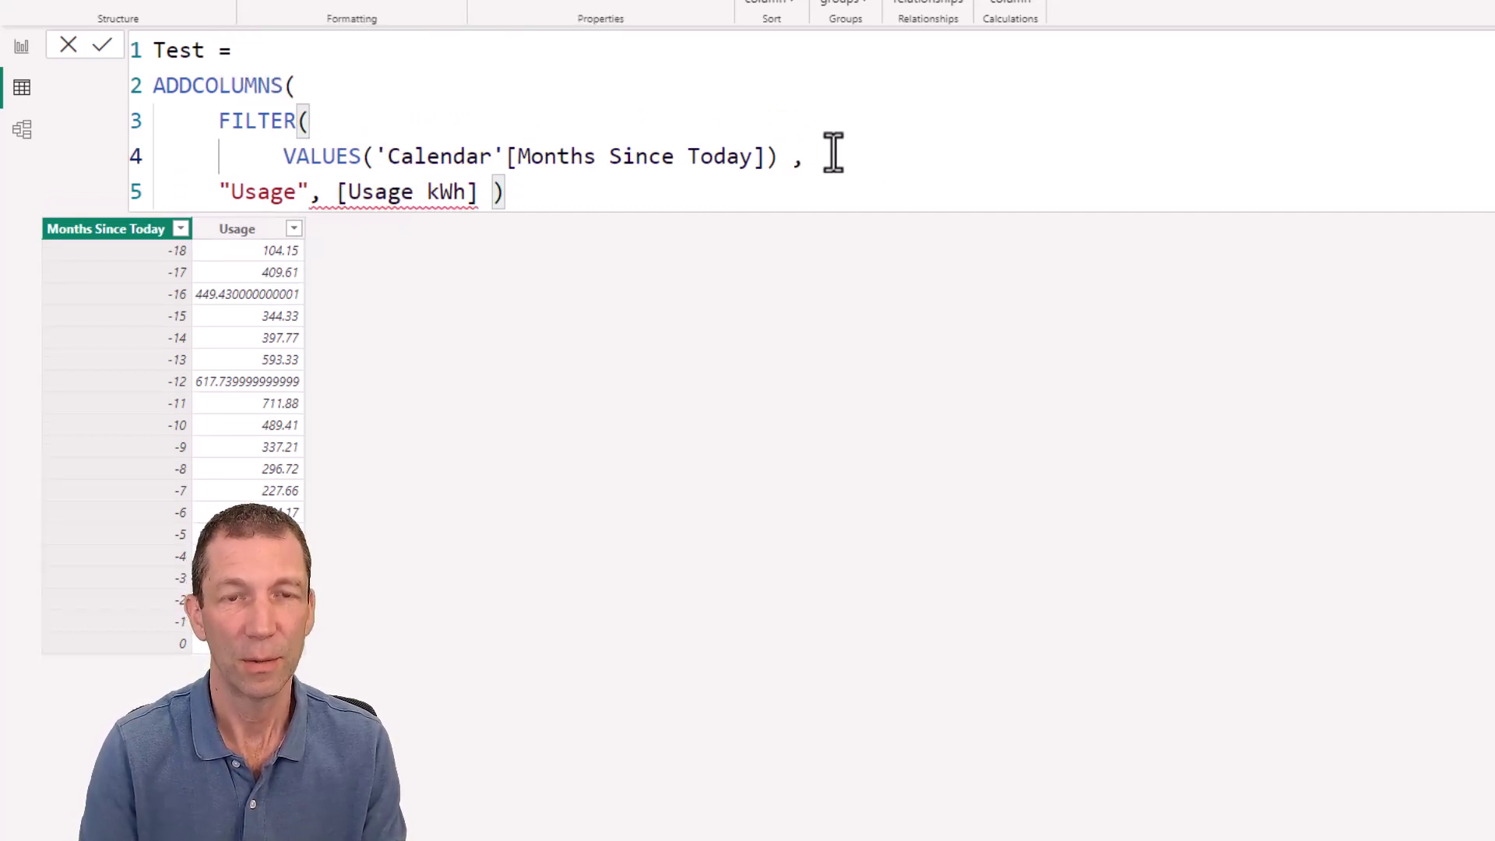
# Add the [Usage kWh] <> 0 condition to FILTER and commit the Test formula.
pyautogui.write(',,')
pyautogui.hotkey('shift', 'Return')
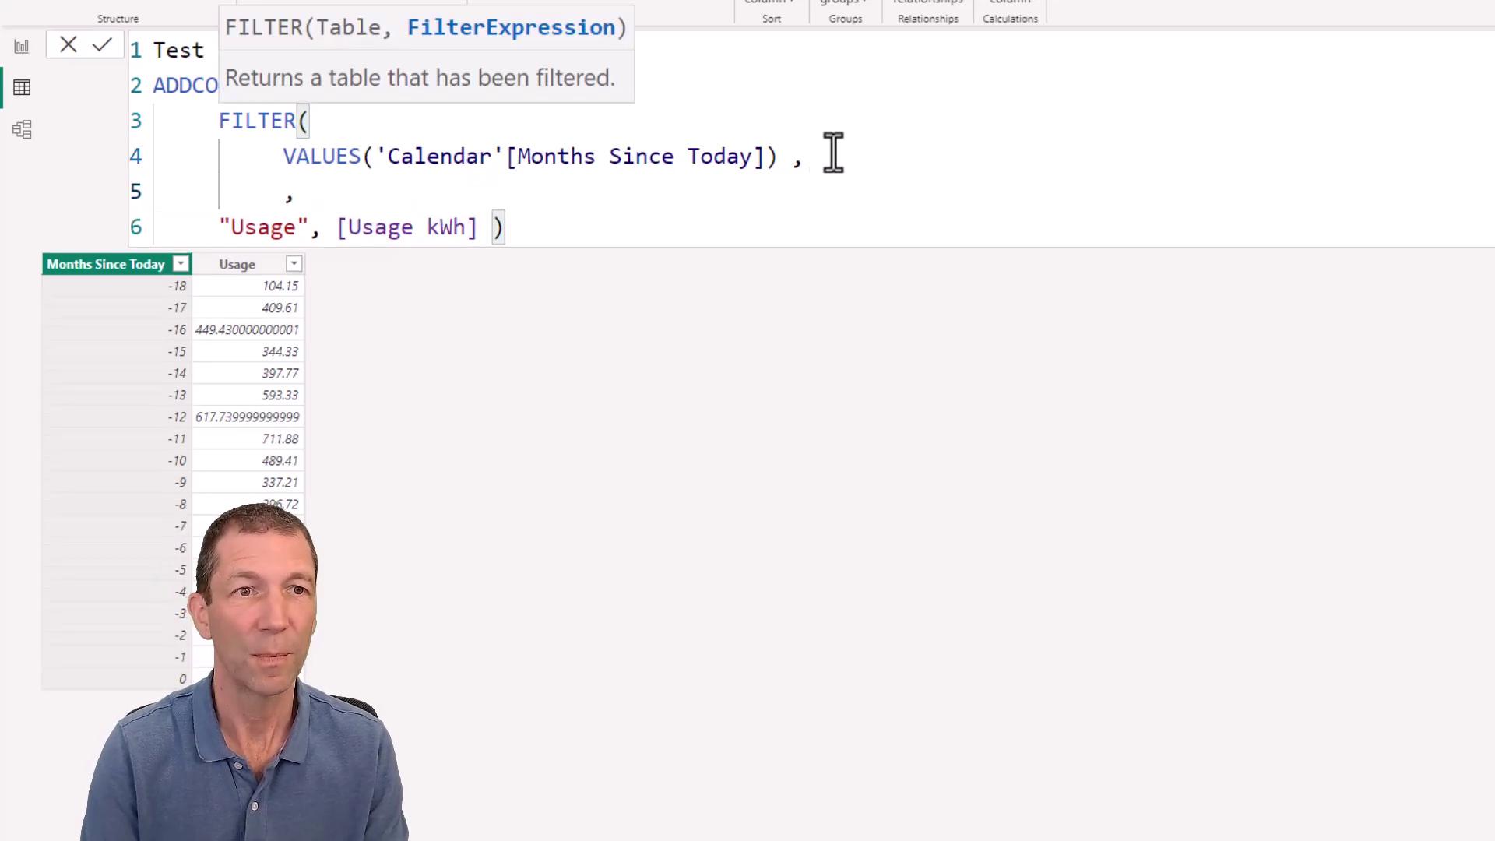
pyautogui.write('[')
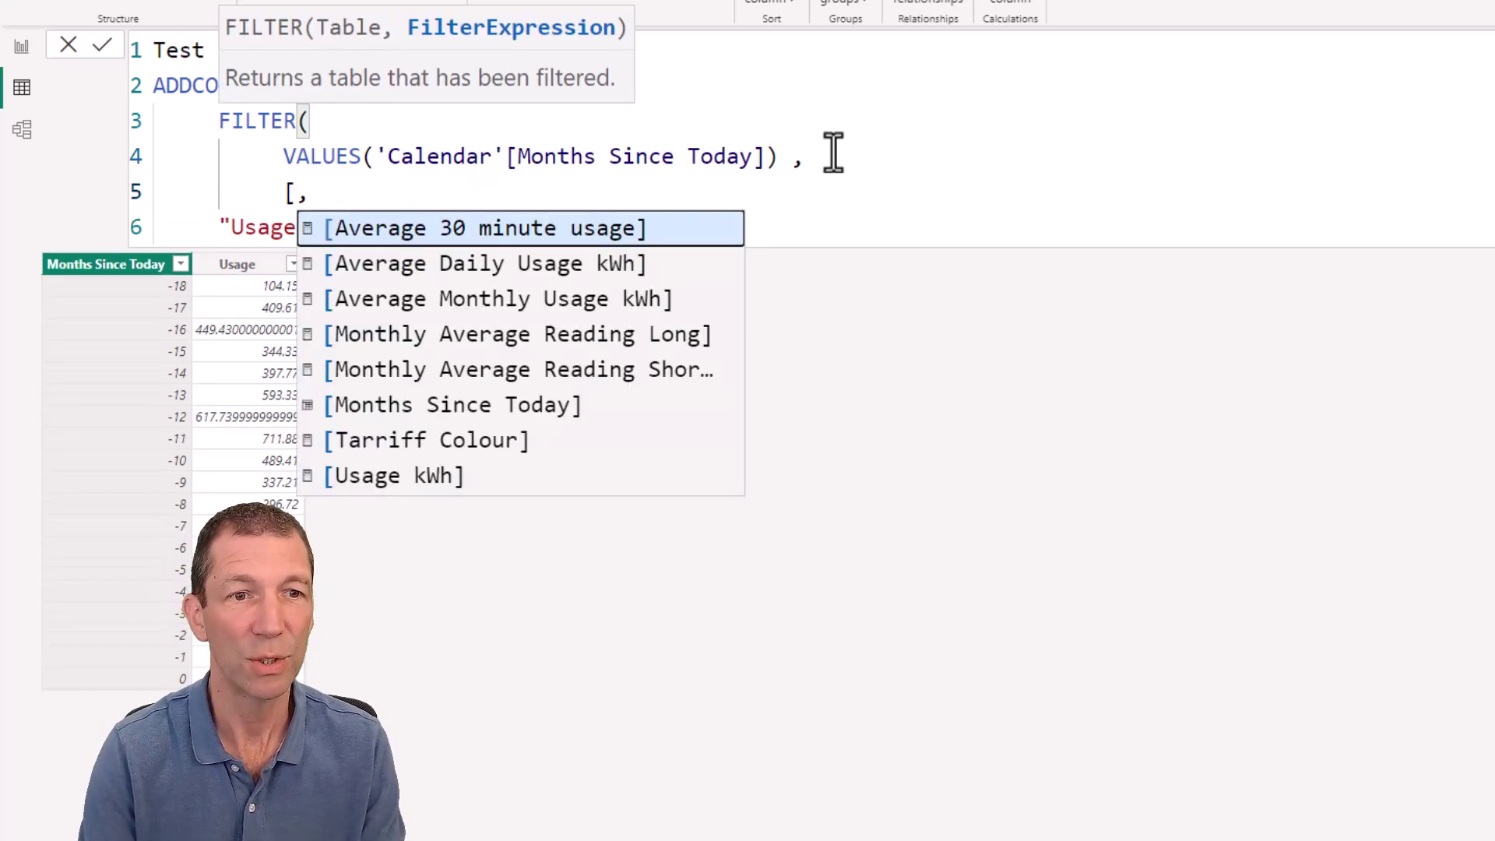
pyautogui.press('Down')
pyautogui.press('Down')
pyautogui.press('Down')
pyautogui.press('Down')
pyautogui.press('Down')
pyautogui.press('Down')
pyautogui.press('Down')
pyautogui.press('Tab')
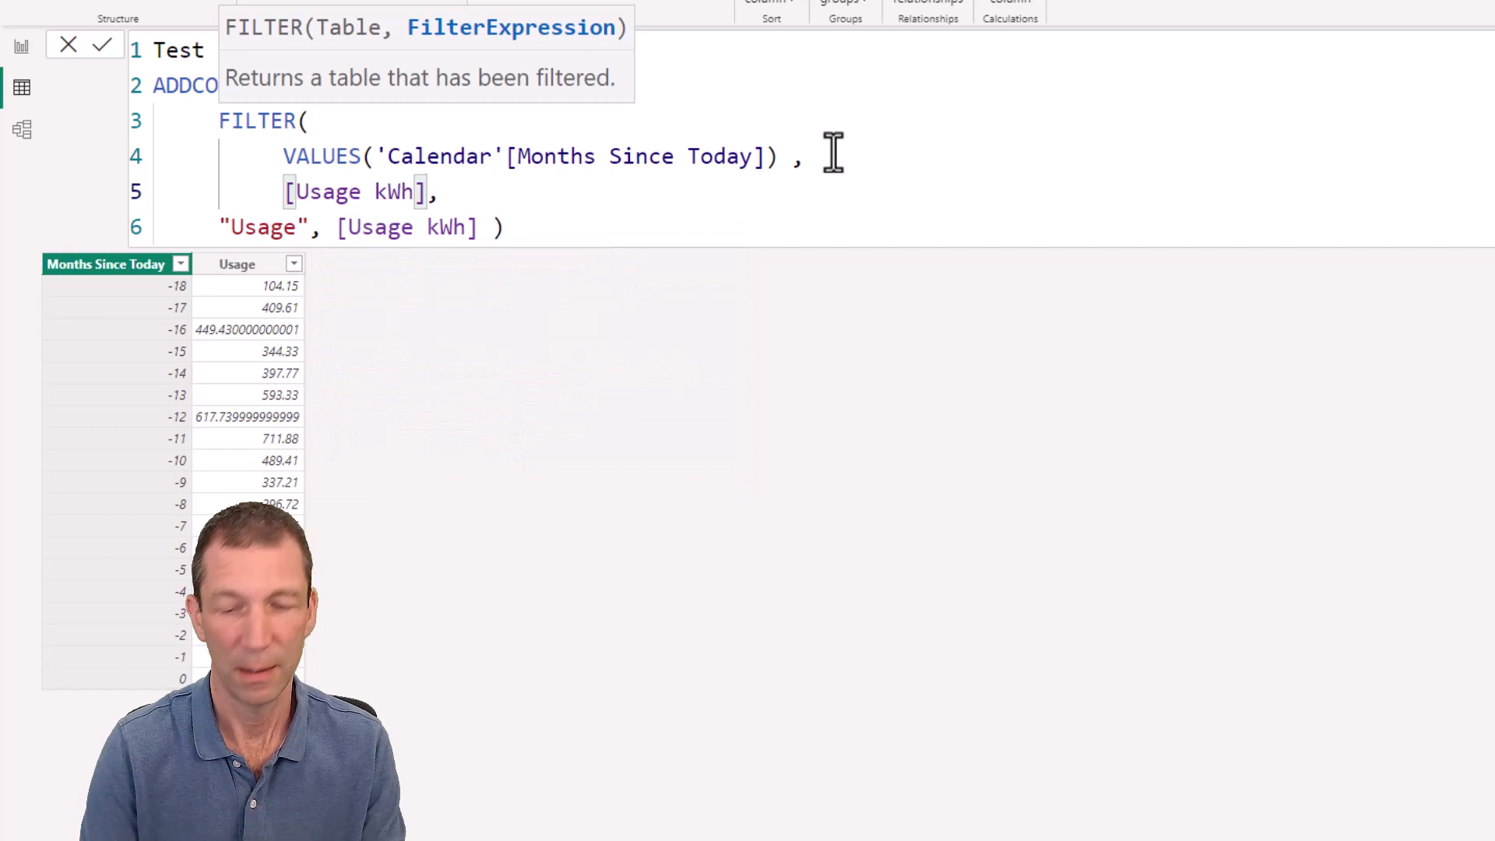
pyautogui.write('<> 0')
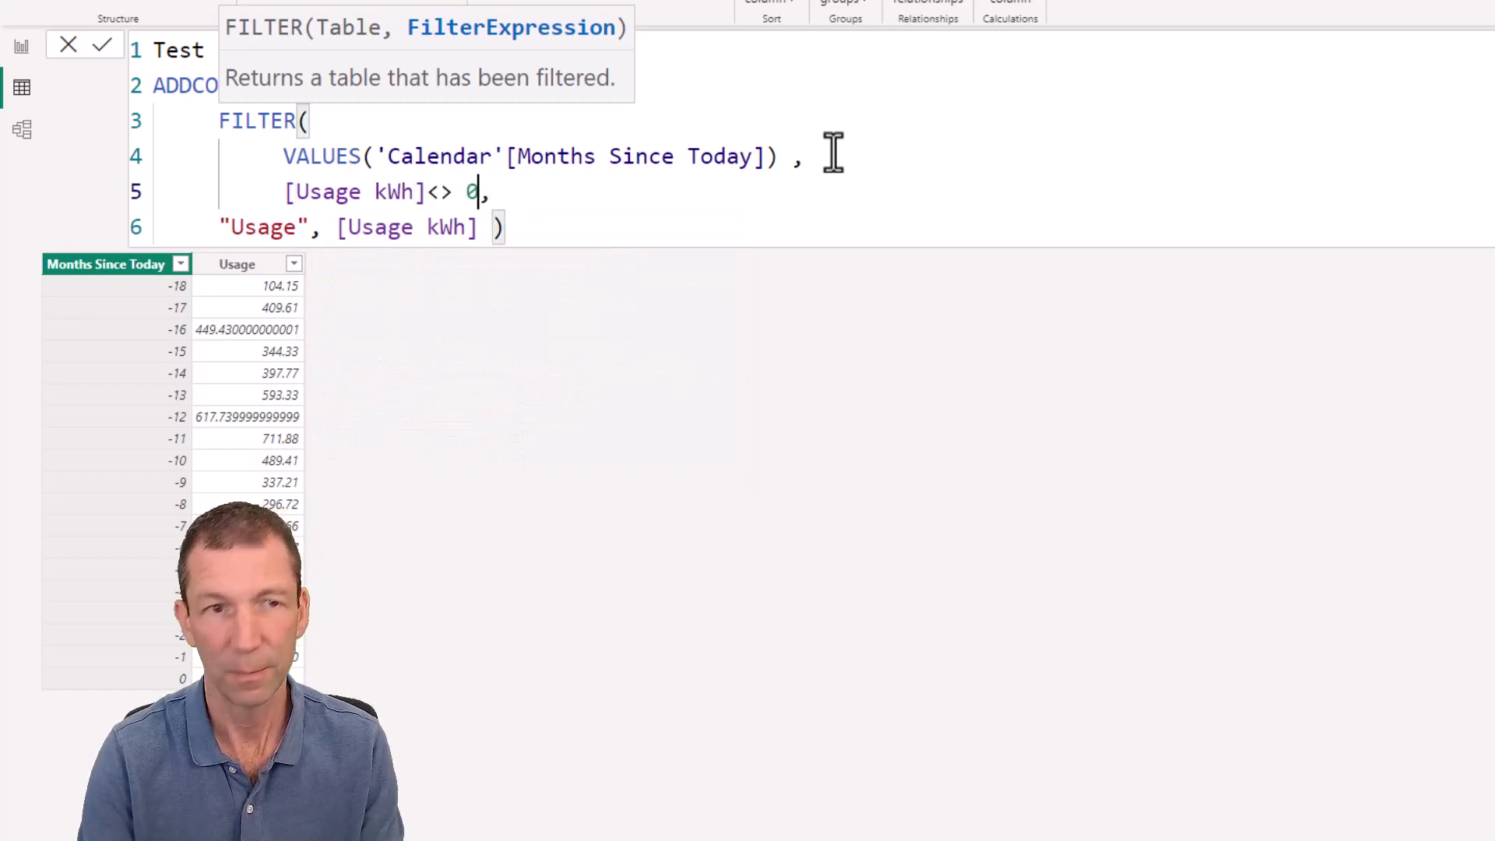
pyautogui.write(')')
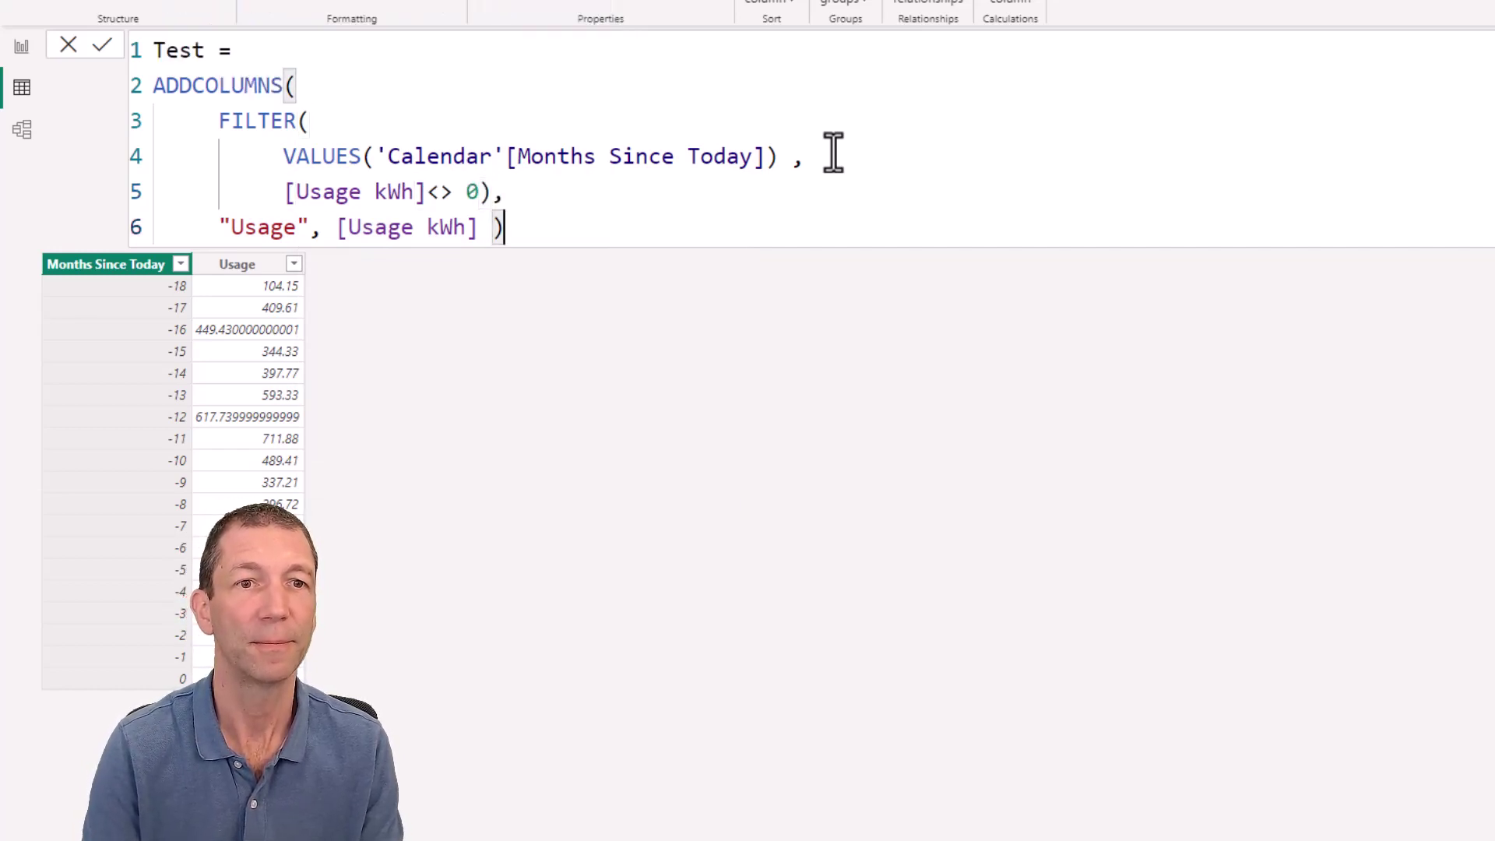
pyautogui.press('Return')
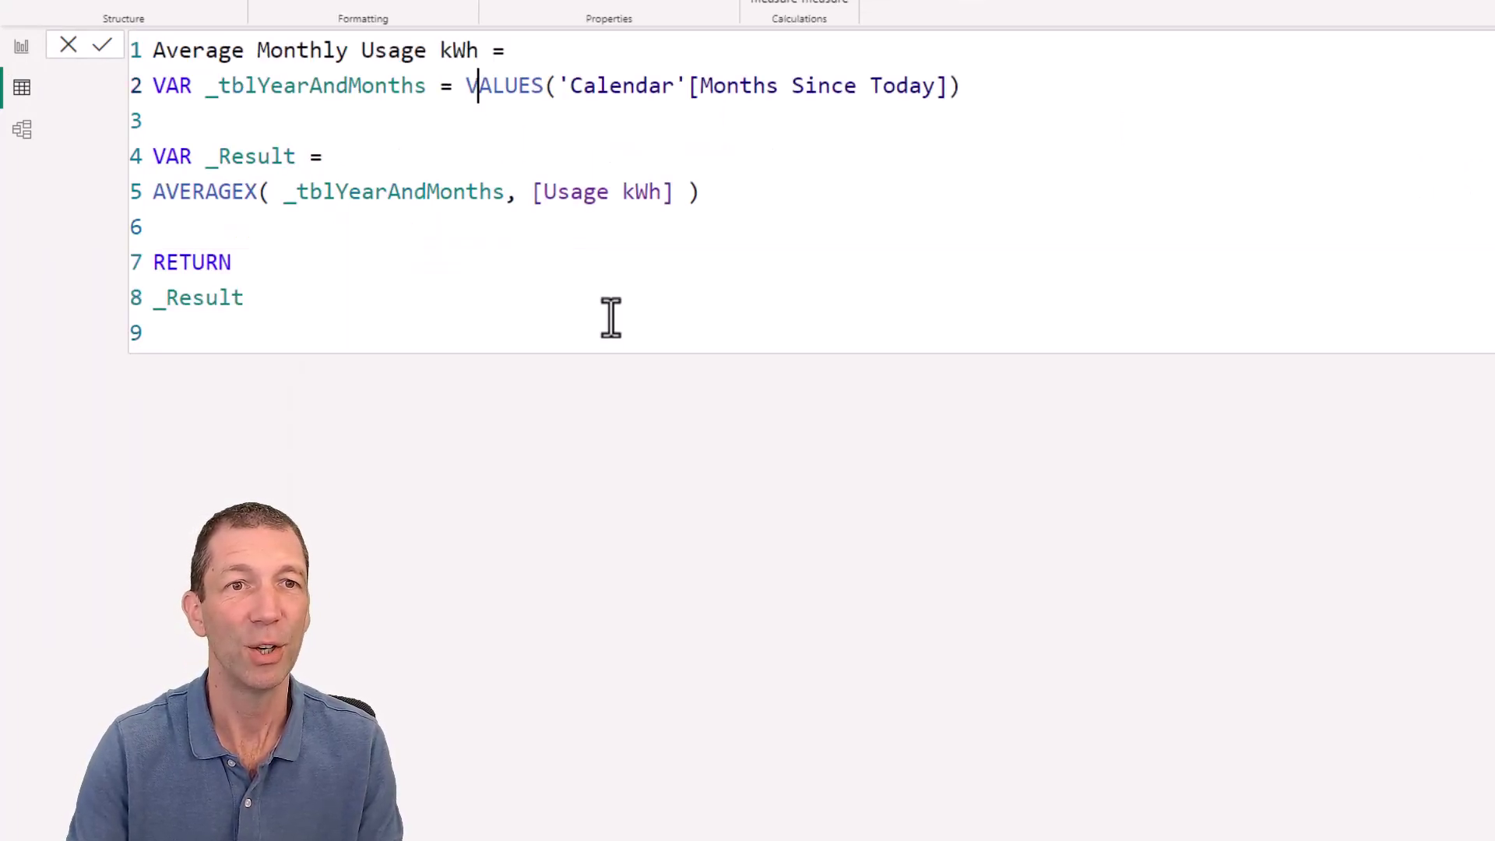
# Wrap the measure's VALUES in FILTER with [Usage kWh]<>0, then select the Monthly Average kWh card.
pyautogui.hotkey('shift', 'Return')
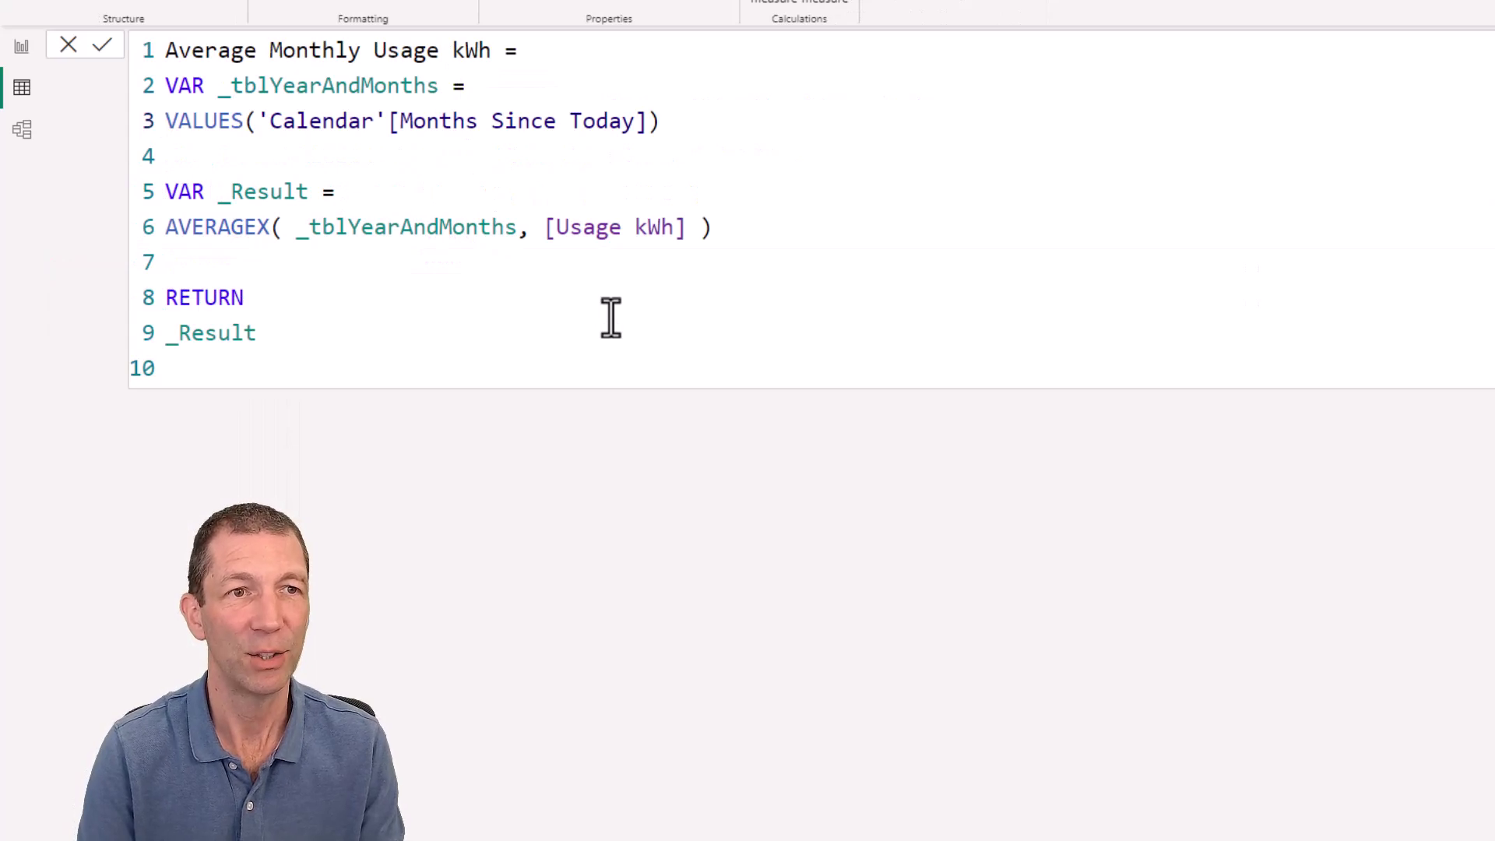
pyautogui.write('DI')
pyautogui.press('BackSpace')
pyautogui.press('BackSpace')
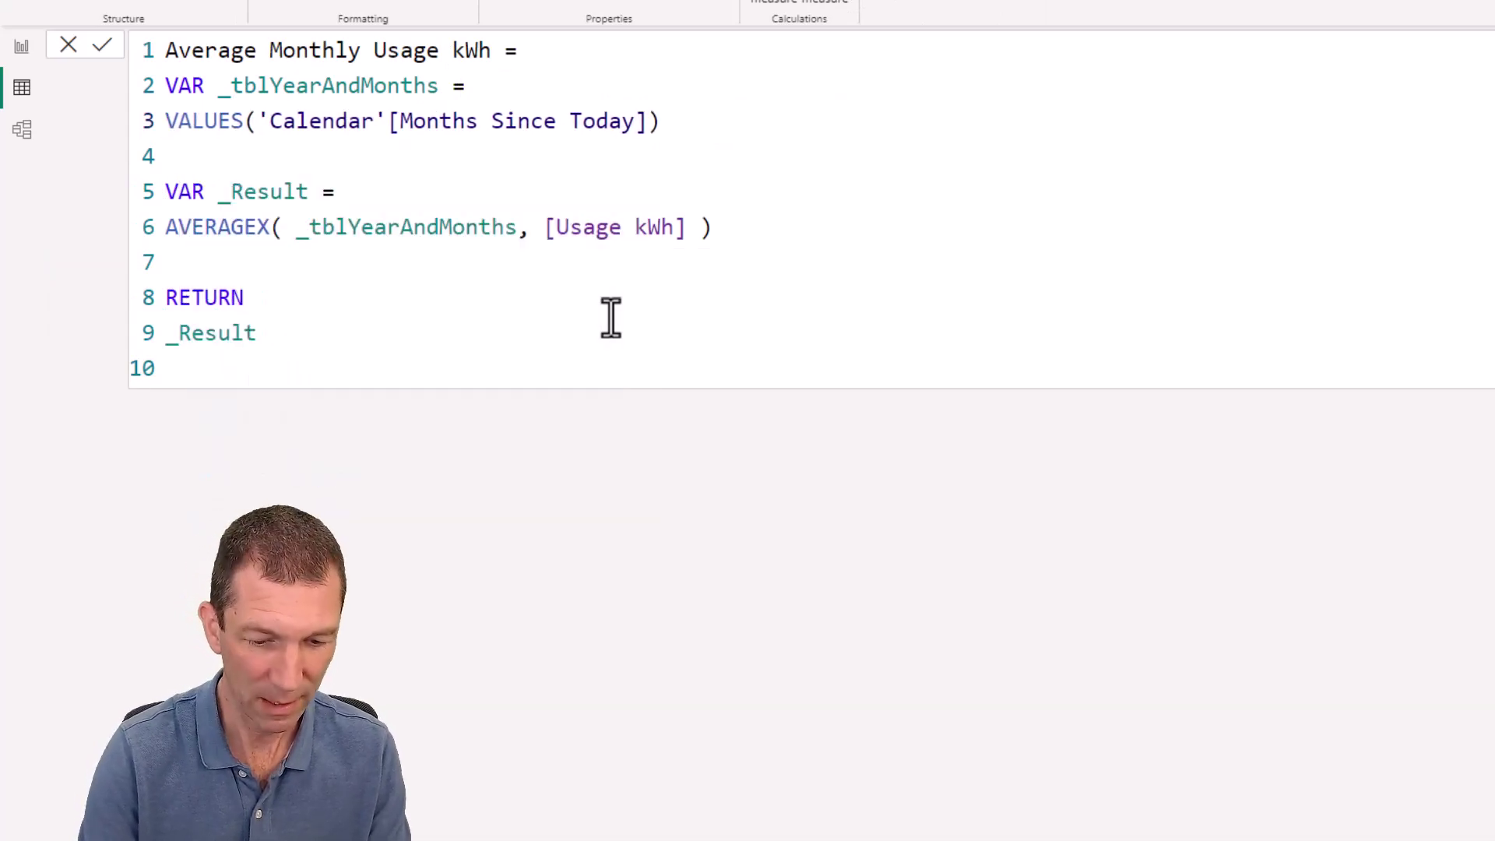
pyautogui.write('FLt')
pyautogui.press('Tab')
pyautogui.hotkey('shift', 'Return')
pyautogui.click(751, 156)
pyautogui.write(',')
pyautogui.hotkey('shift', 'Return')
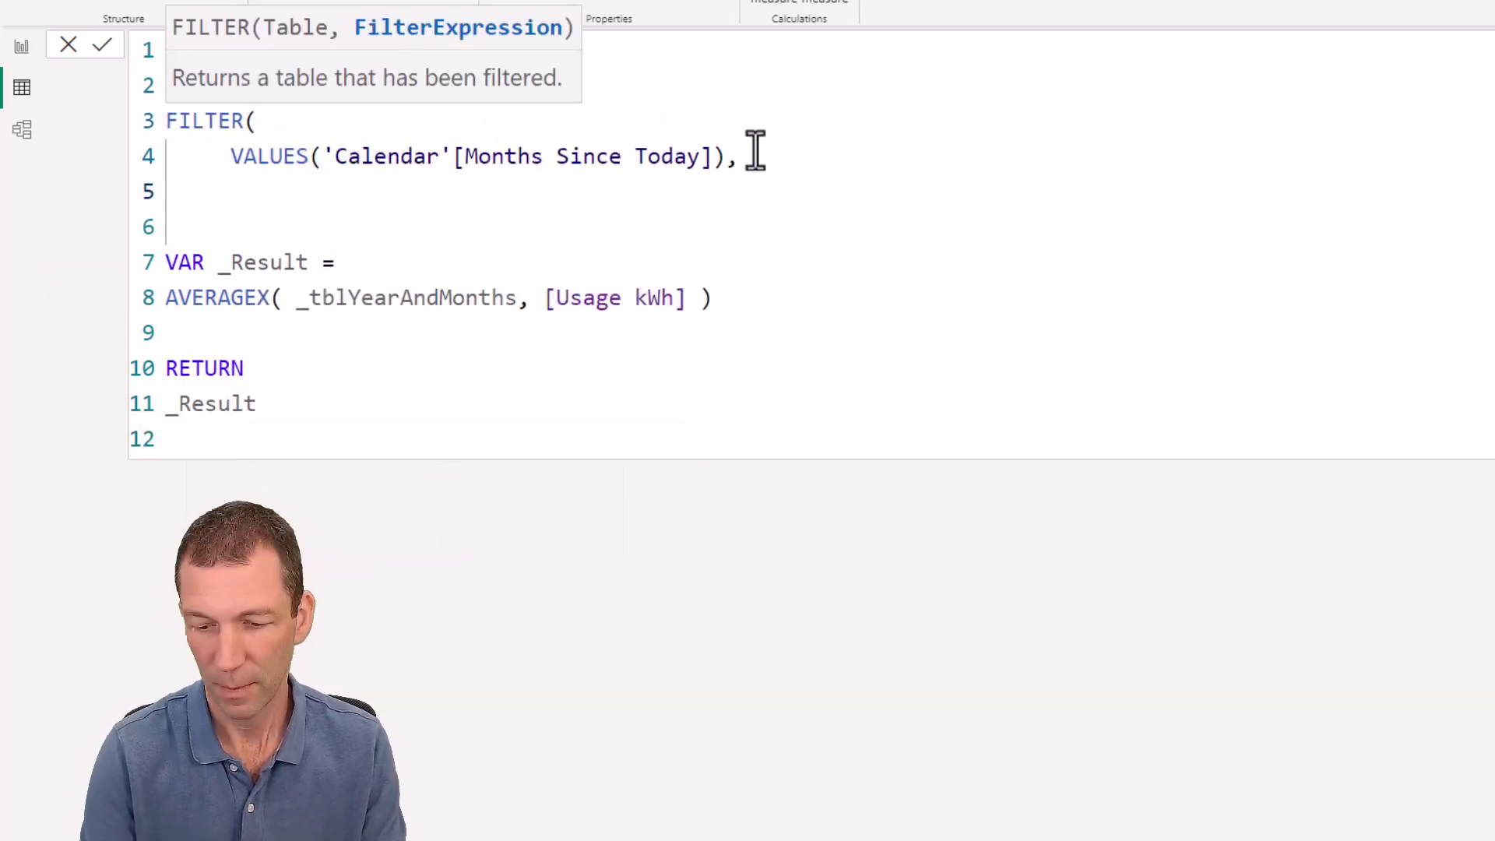
pyautogui.write('[Usage kWh]<>0 )')
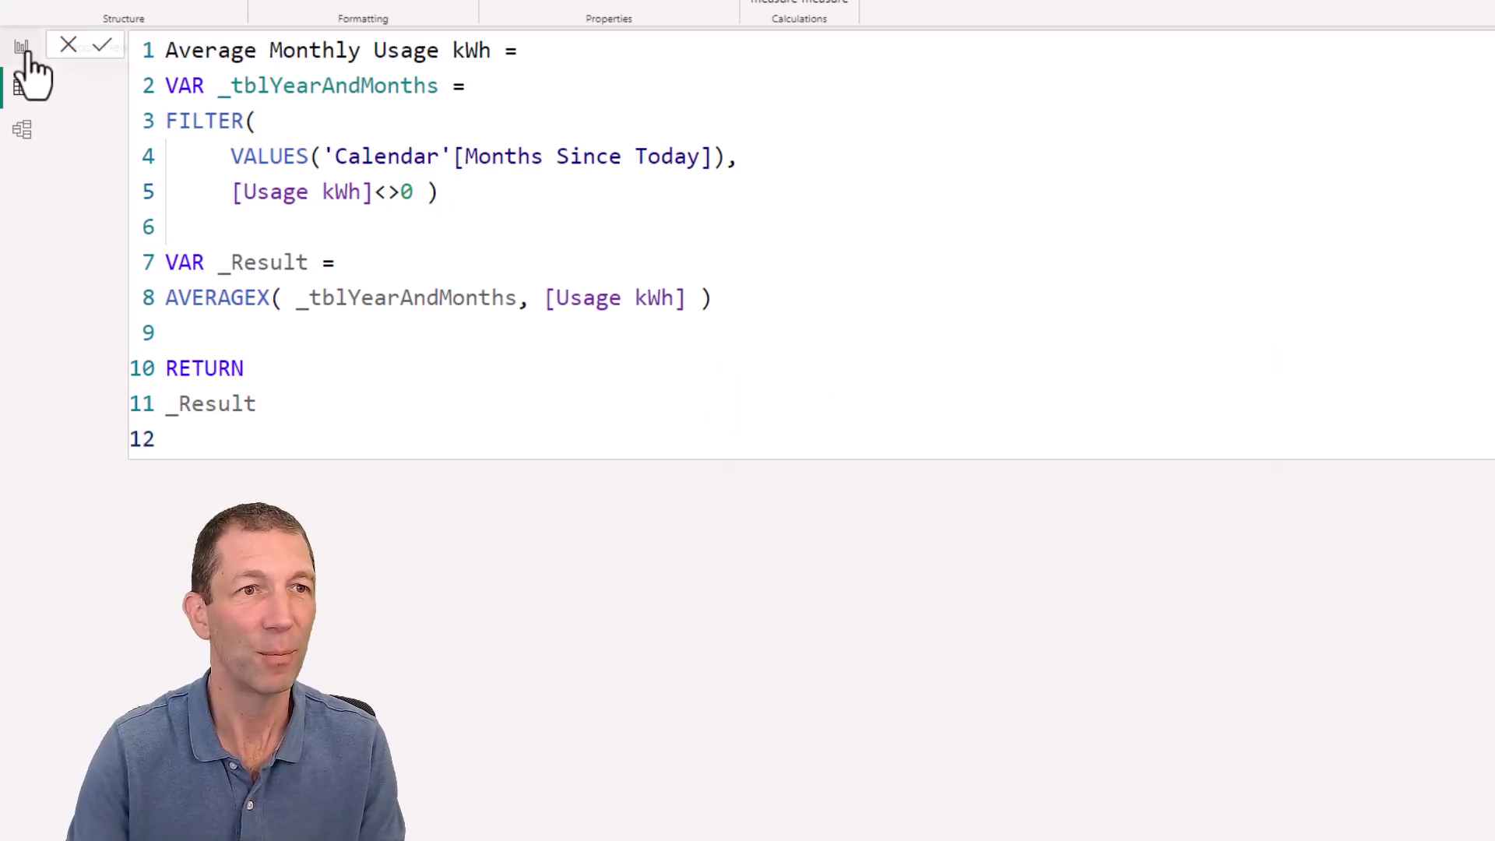
pyautogui.click(22, 48)
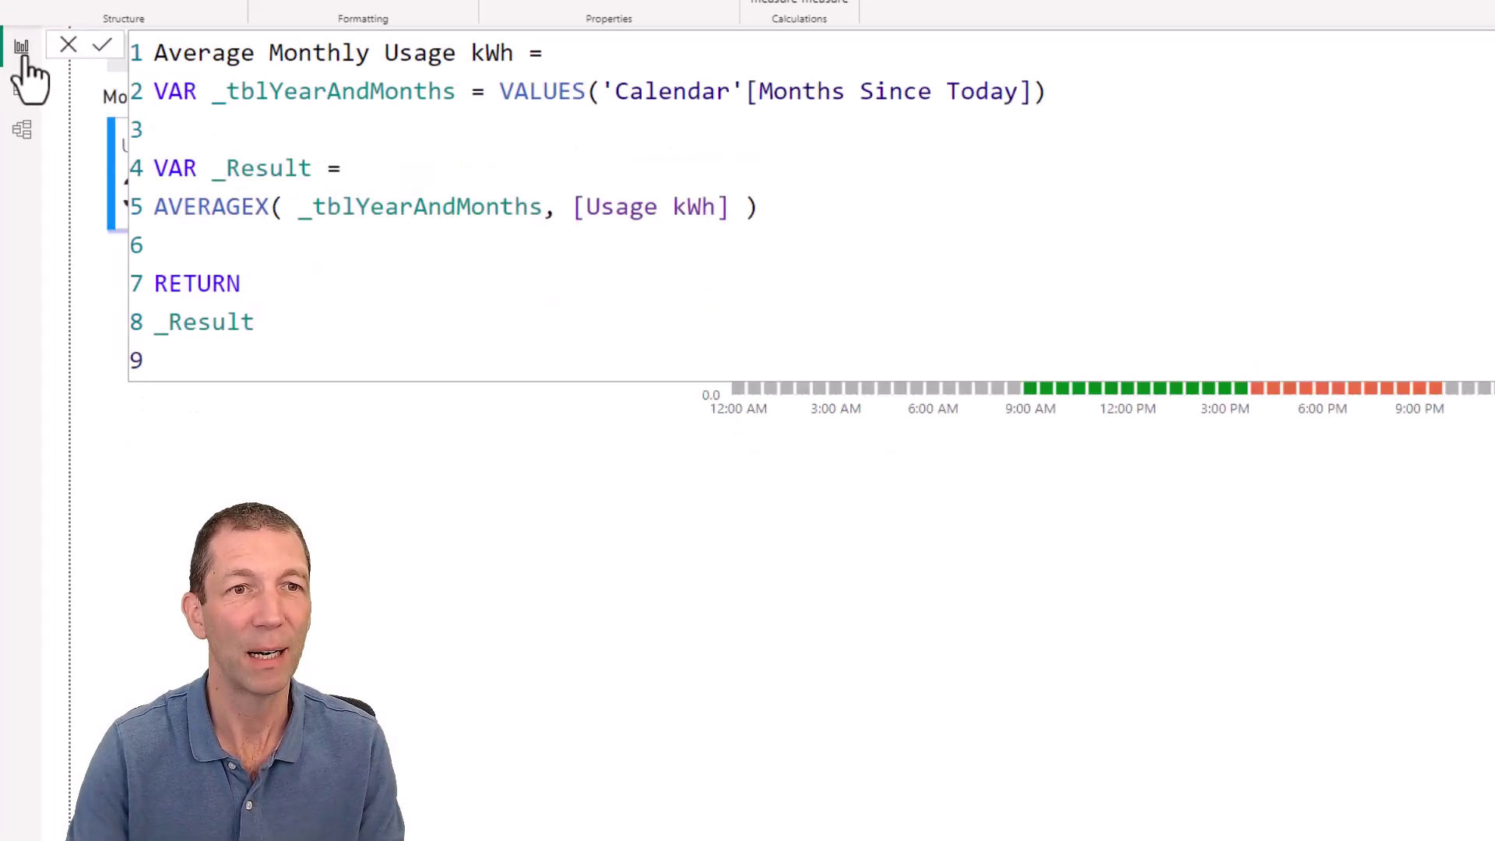
pyautogui.click(155, 188)
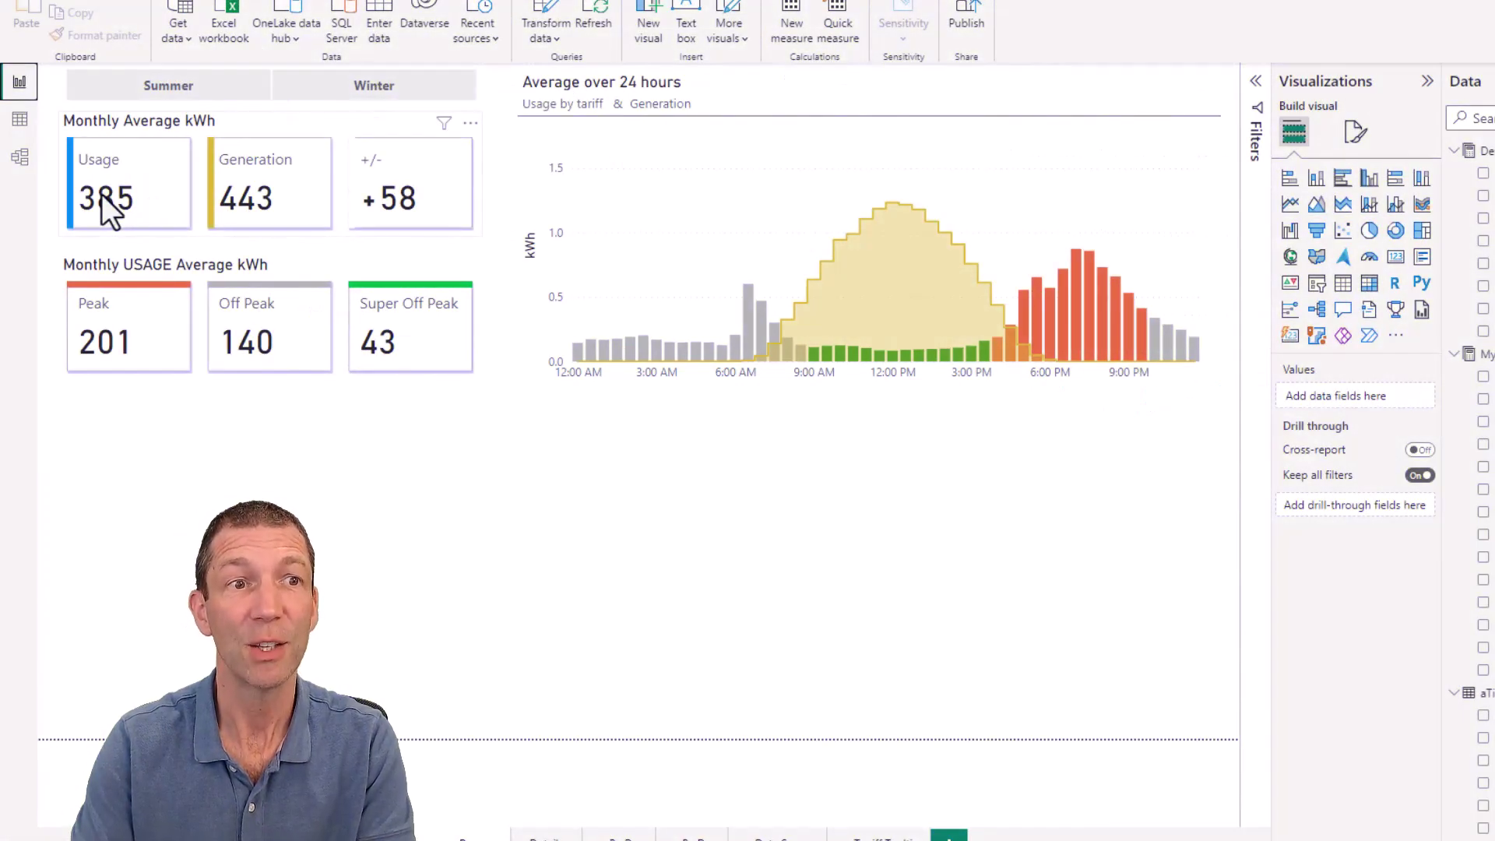
# Review the Average Daily and Average Monthly Usage kWh formulas, pointing out AVERAGEX.
pyautogui.click(1480, 196)
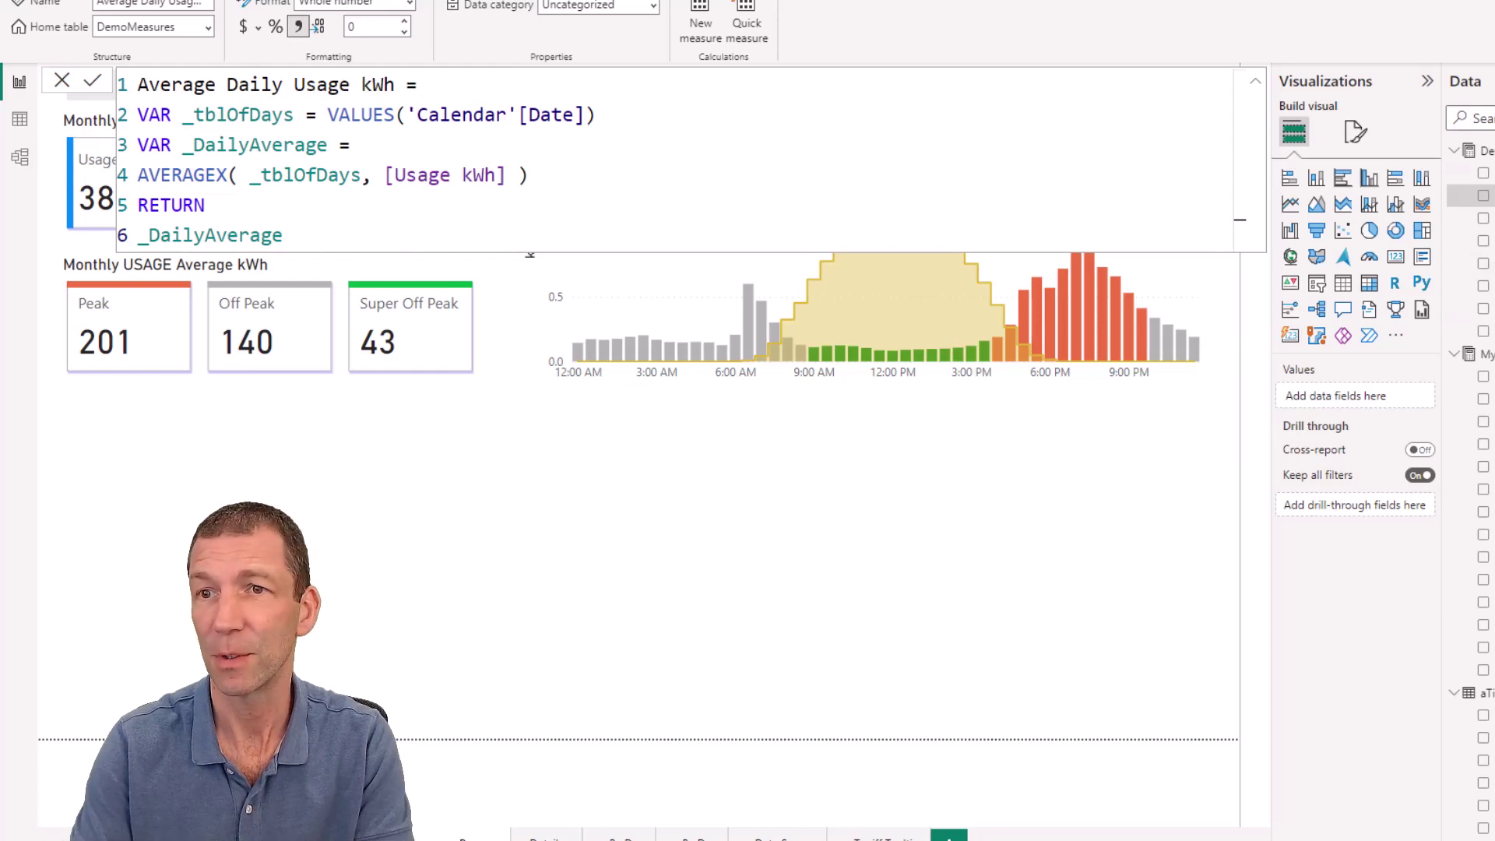
pyautogui.click(1479, 218)
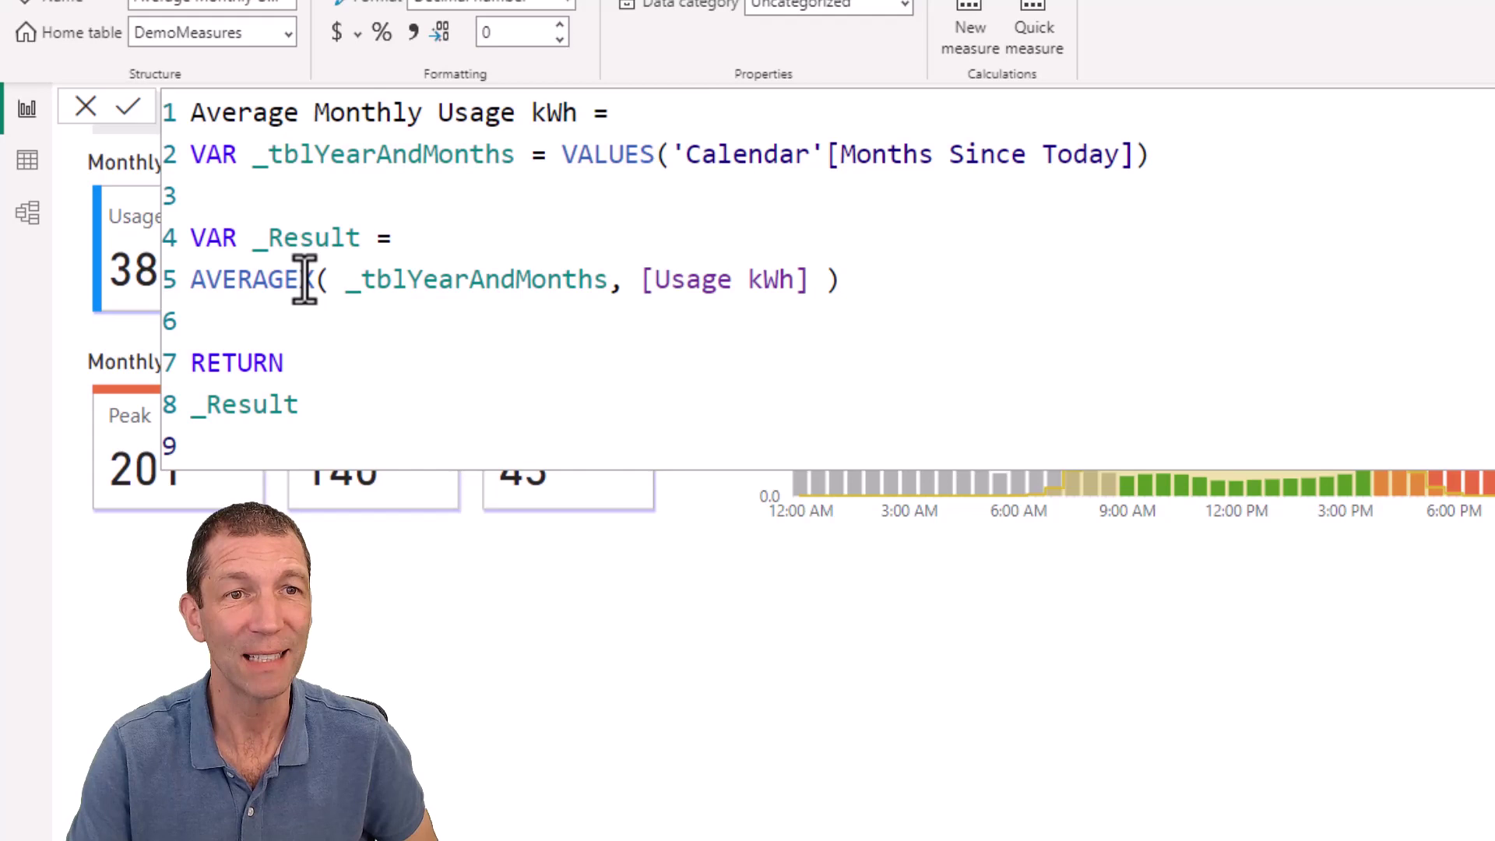
pyautogui.click(508, 282)
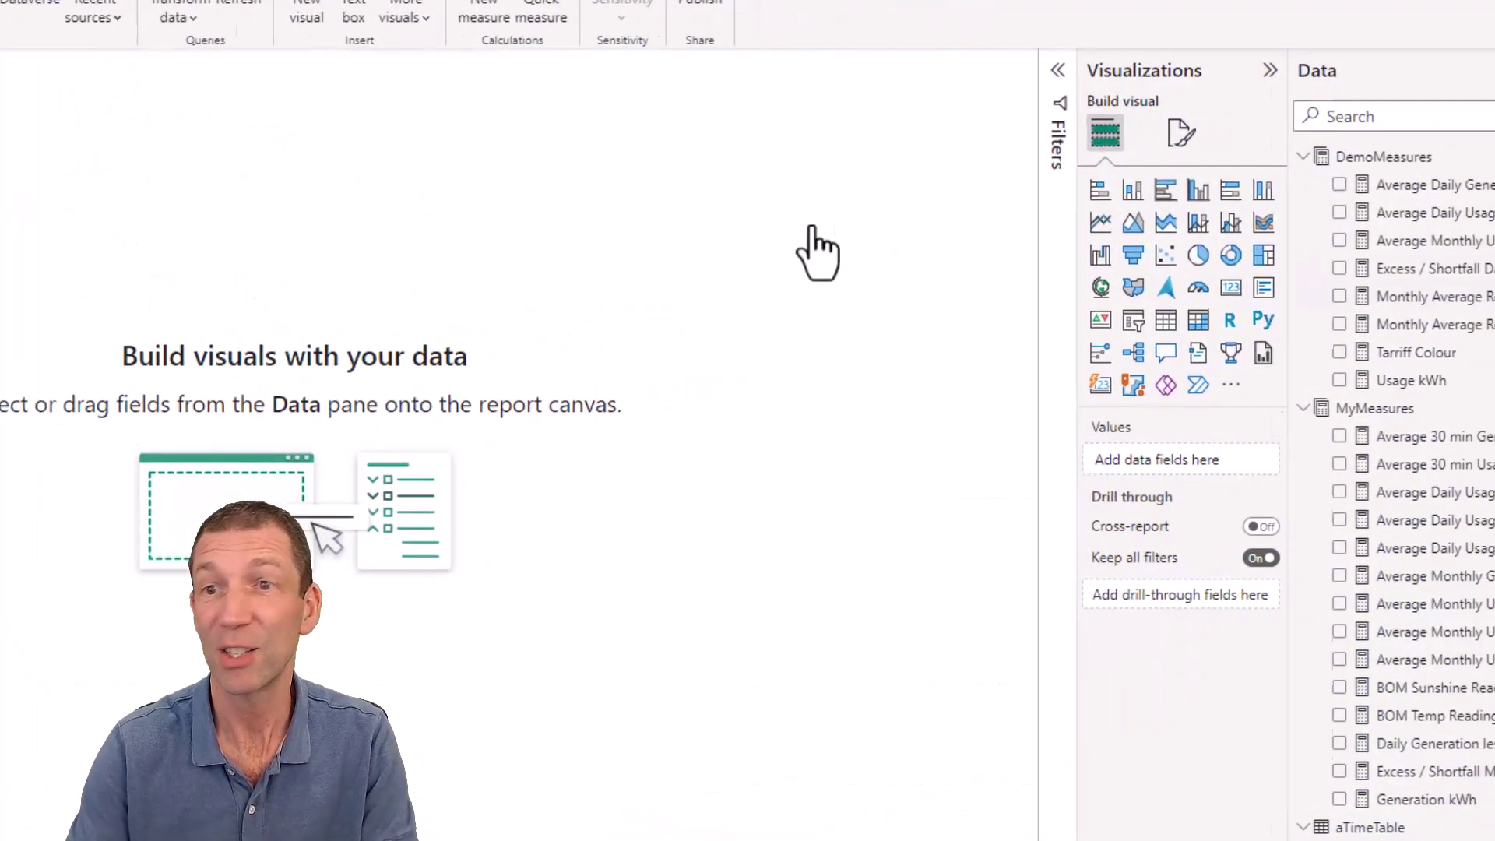
# Add a resized card showing Average Monthly Usage kWh and Monthly Average Reading Long at 385, then view the Monthly Average Reading Short formula.
pyautogui.click(953, 425)
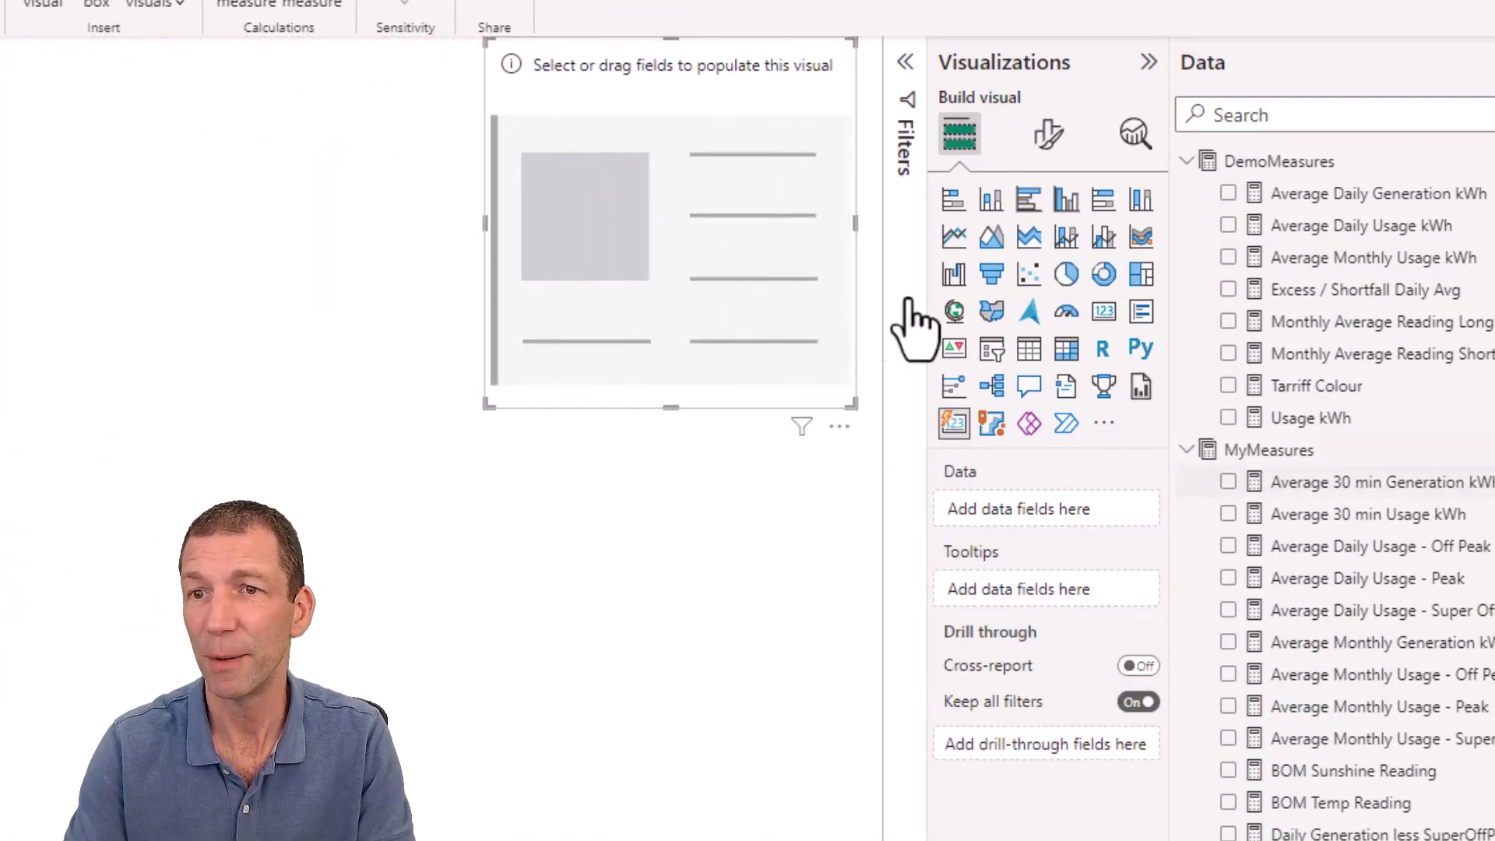
pyautogui.click(1230, 258)
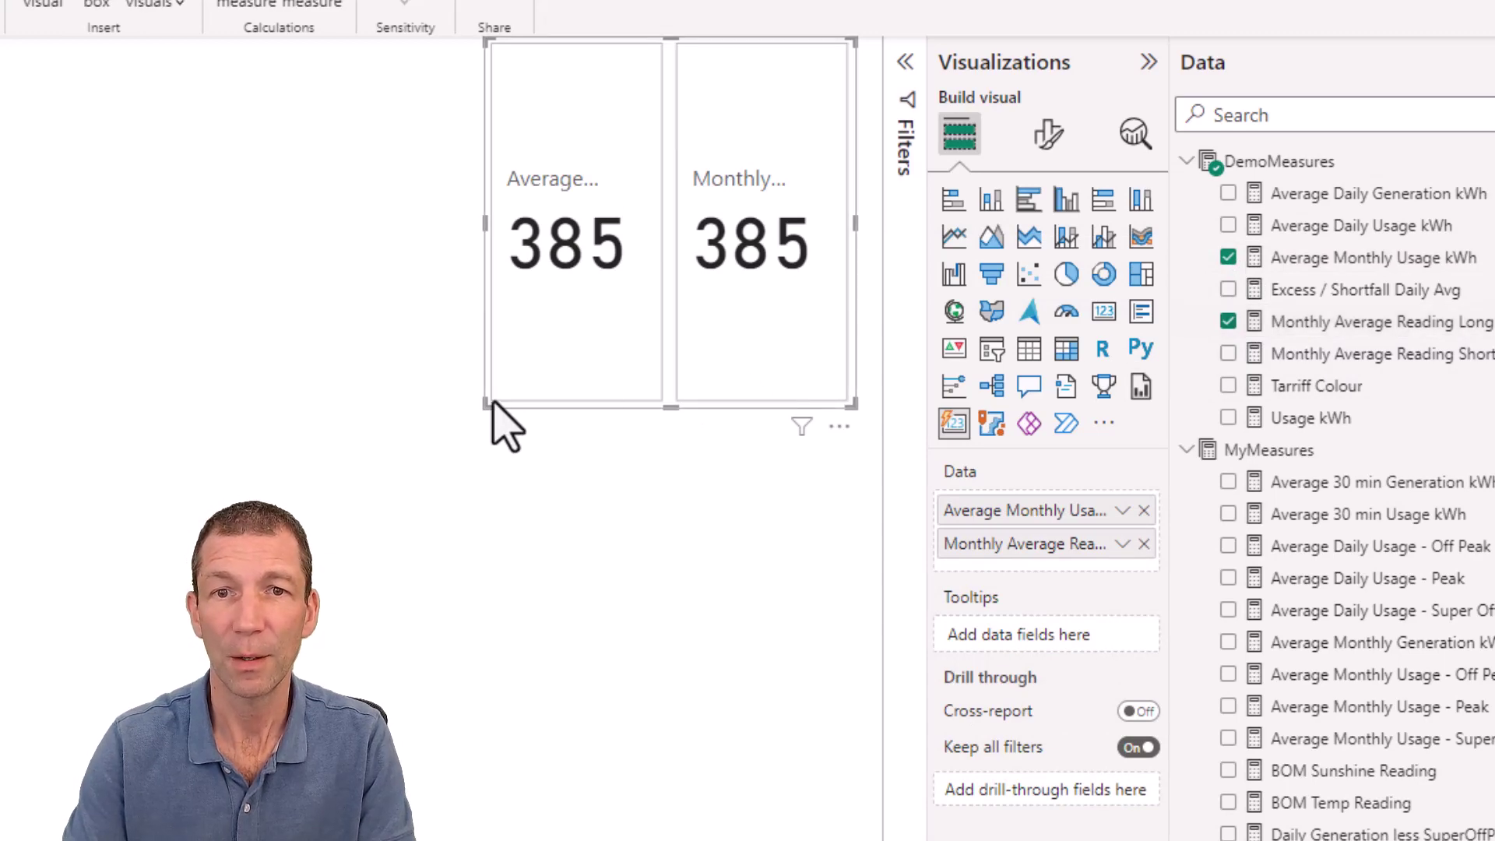
pyautogui.moveTo(486, 403); pyautogui.dragTo(52, 358)
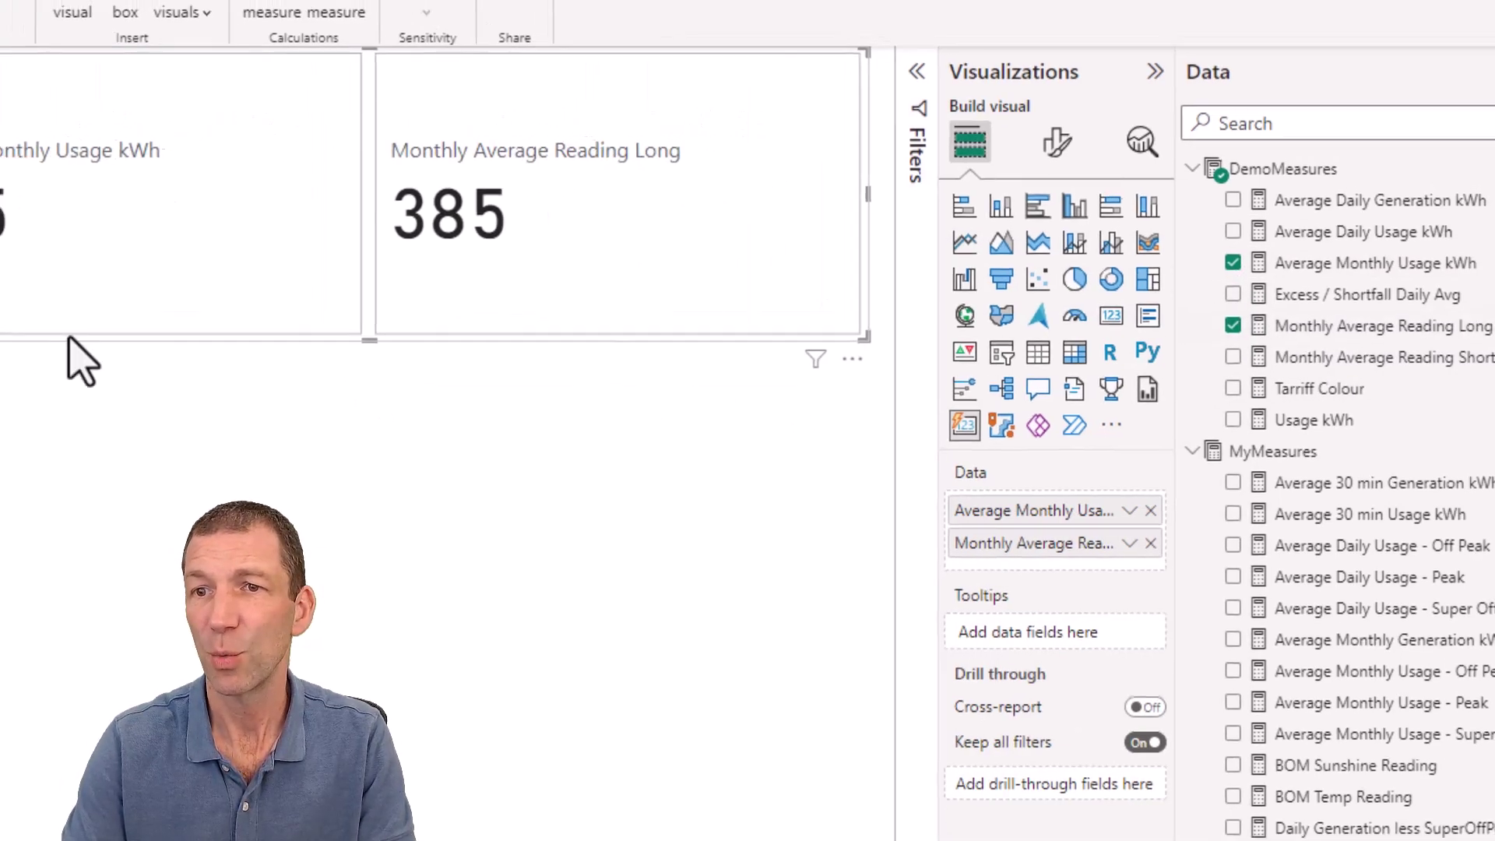
pyautogui.click(1393, 359)
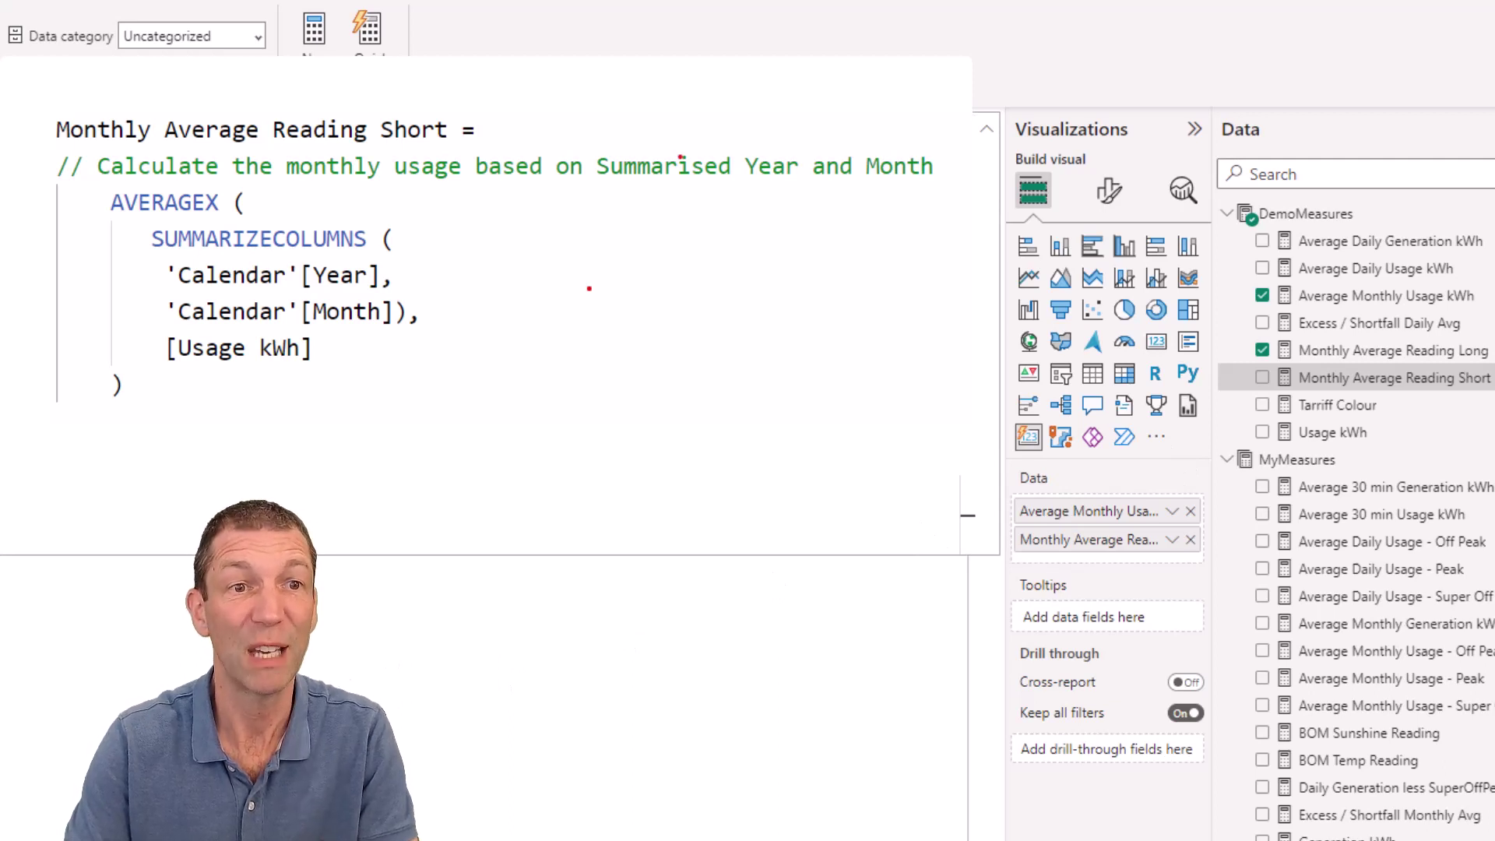
# Add Monthly Average Reading Short to the card as a third 385 value and widen it so full titles show.
pyautogui.press('Escape')
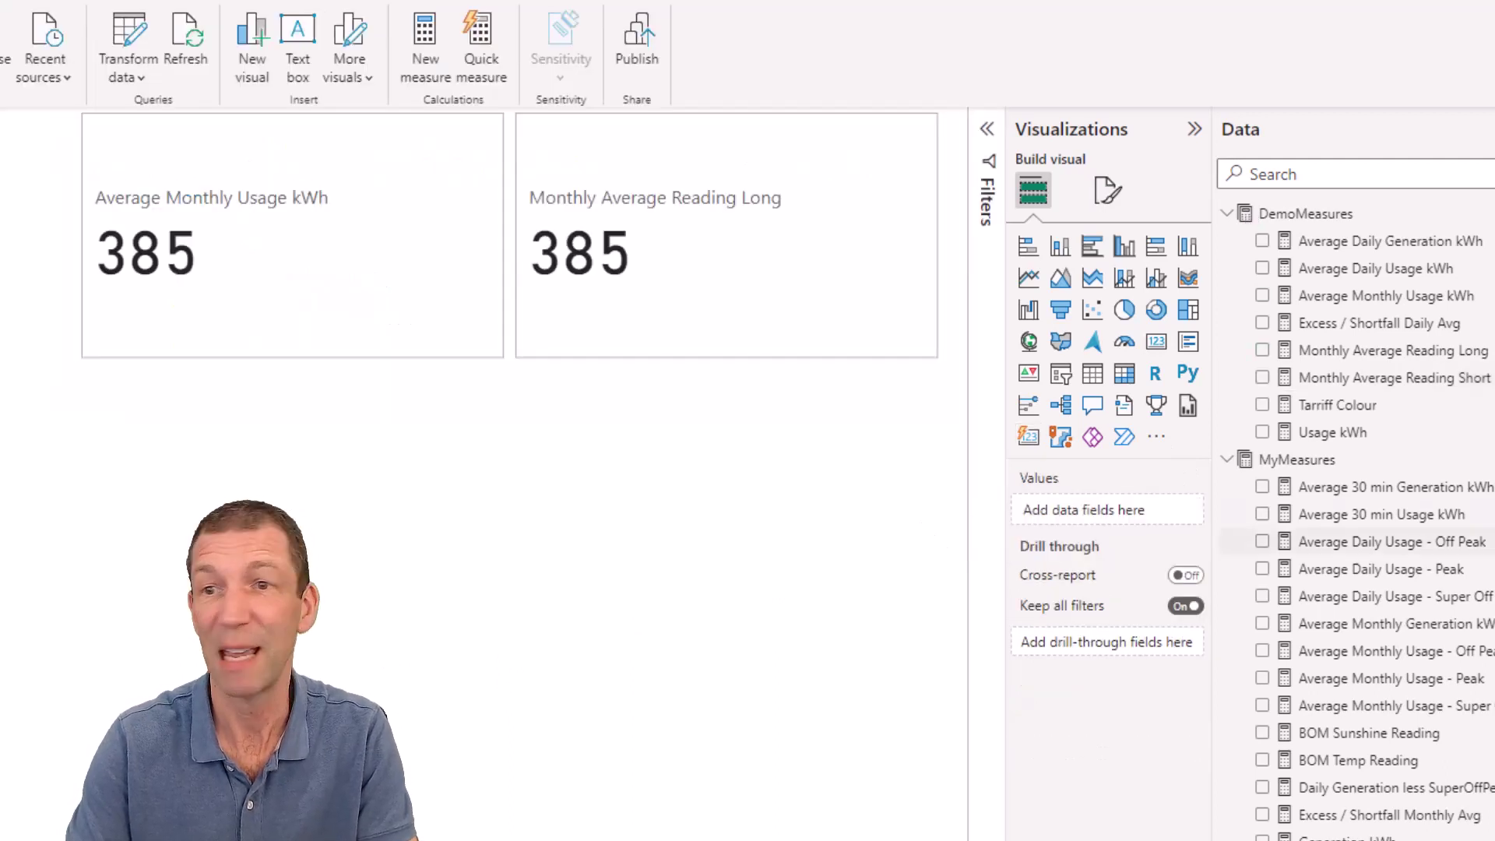
pyautogui.click(751, 280)
pyautogui.click(1262, 377)
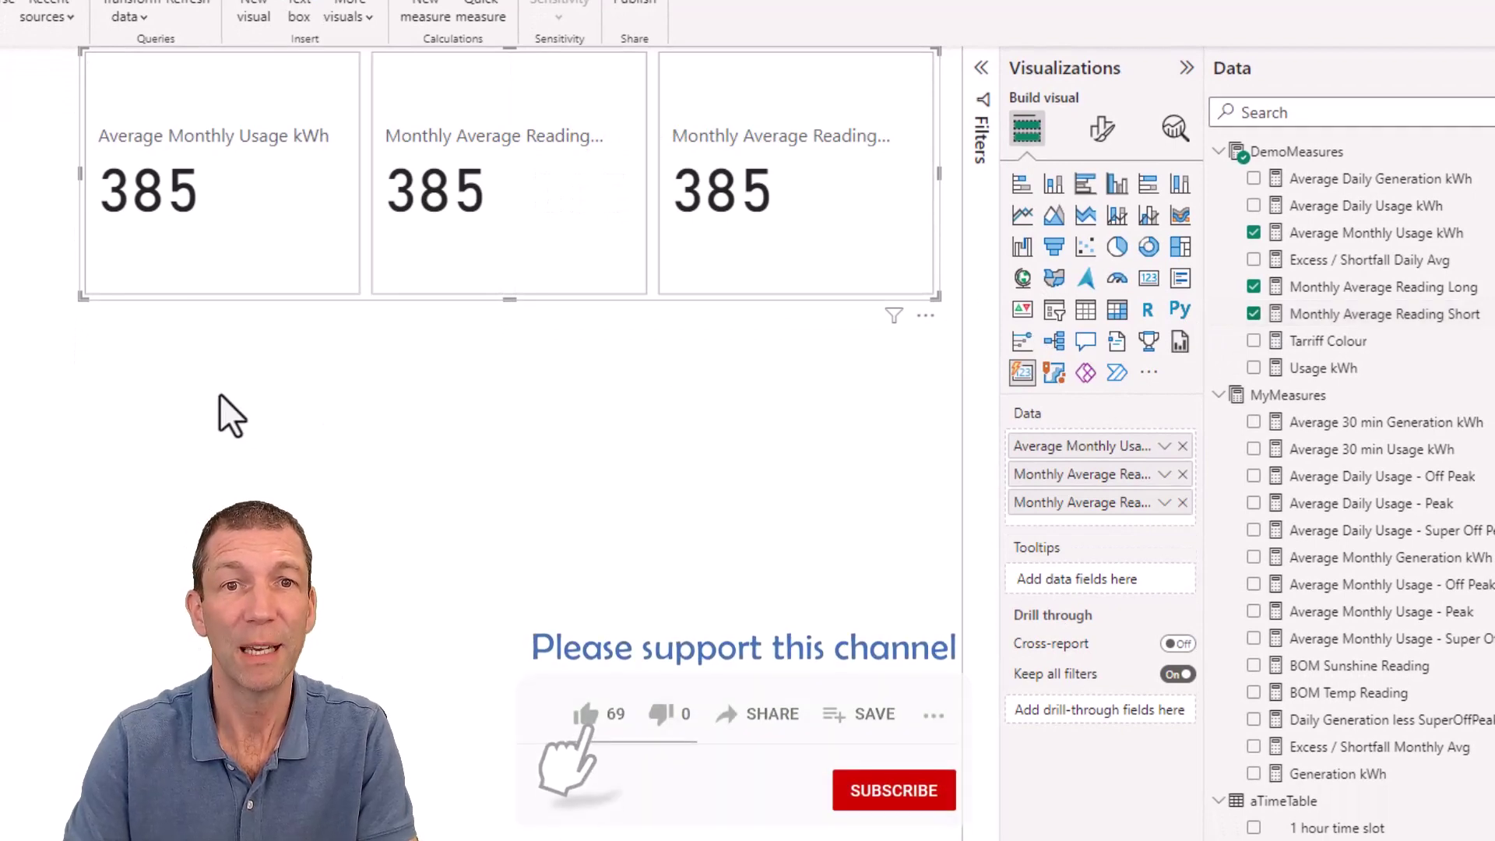
pyautogui.moveTo(81, 296); pyautogui.dragTo(47, 273)
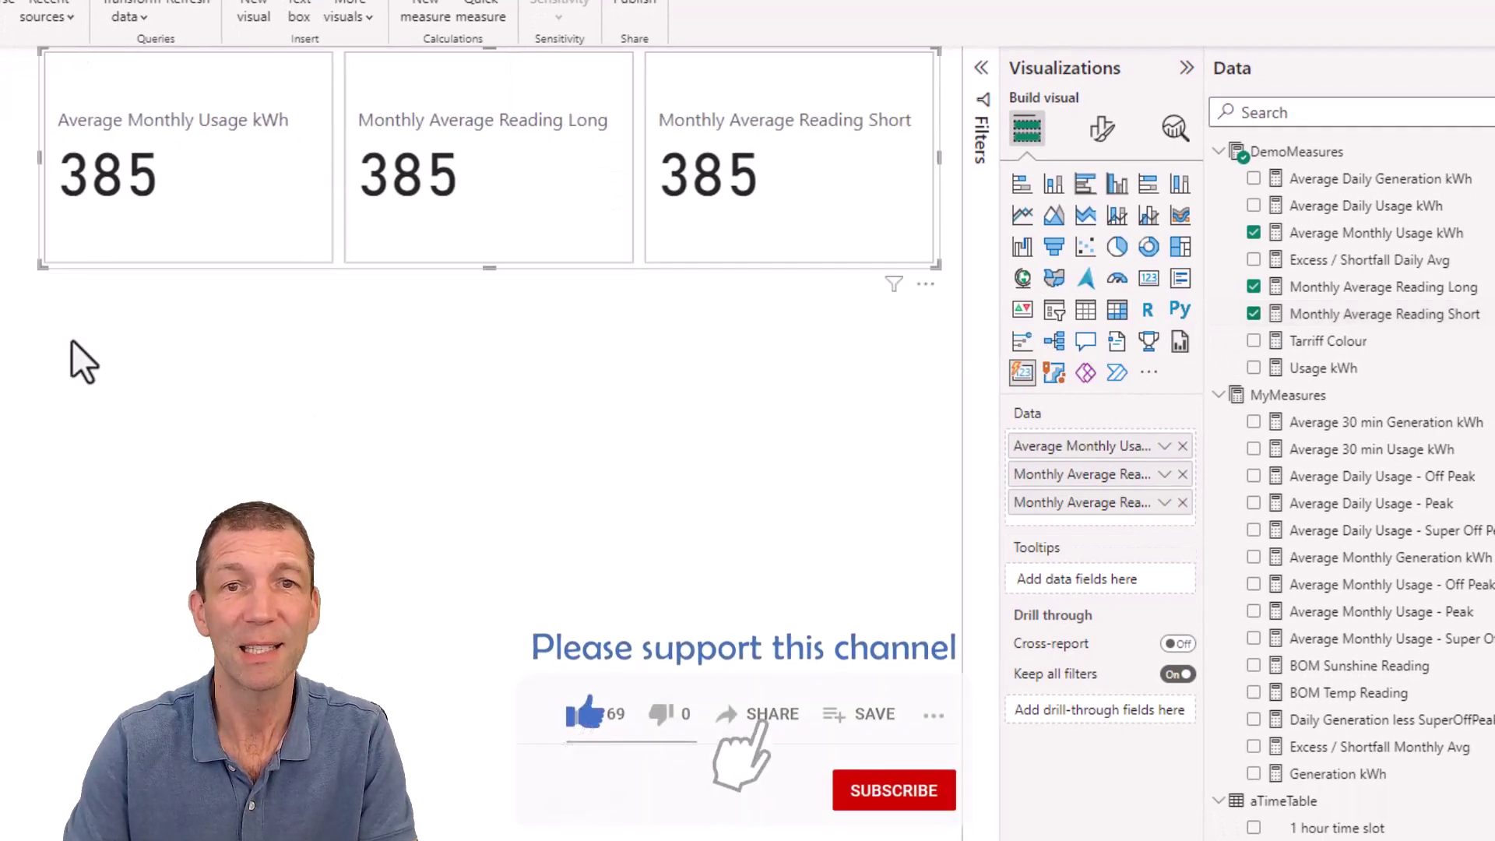